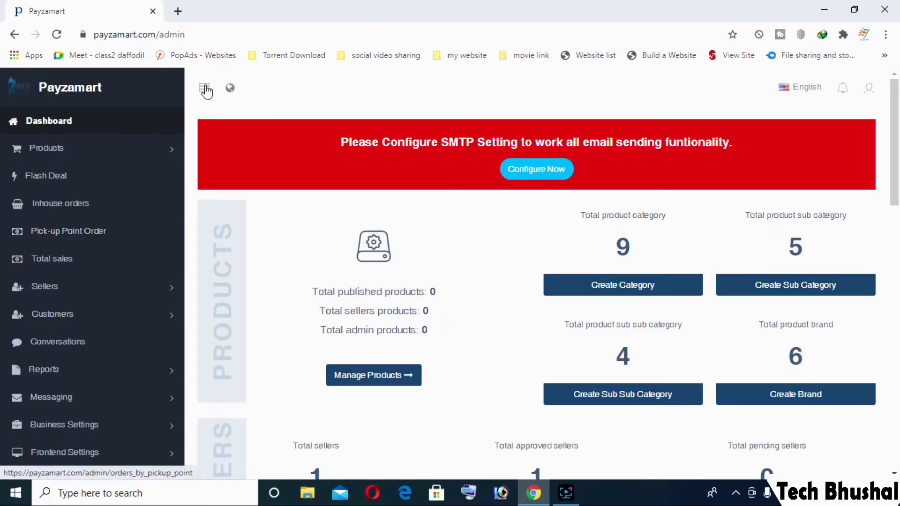
- Open the storefront in a second browser tab and go to the Logo Settings page of the admin's frontend settings
{"action": "left_click", "coordinate": [205, 89]}
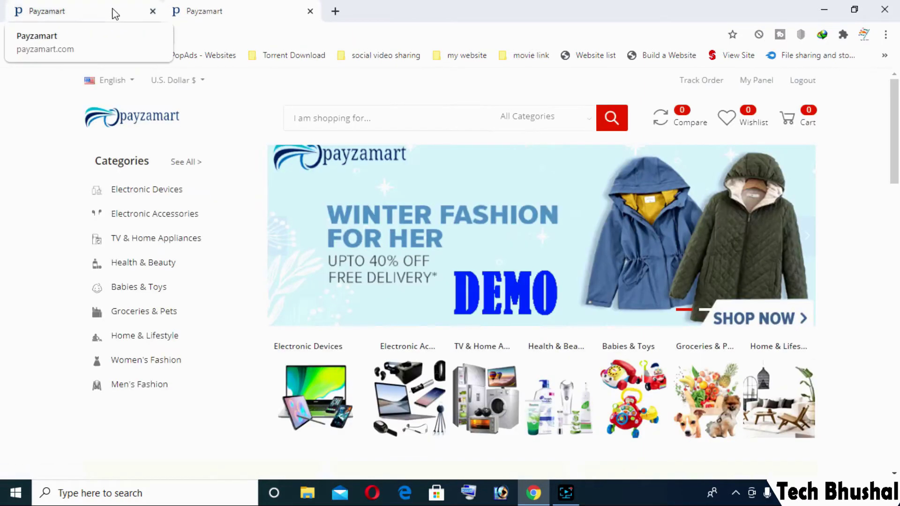
{"action": "left_click", "coordinate": [114, 14]}
{"action": "scroll", "coordinate": [60, 228], "scroll_direction": "down", "scroll_amount": 2}
{"action": "left_click", "coordinate": [65, 194]}
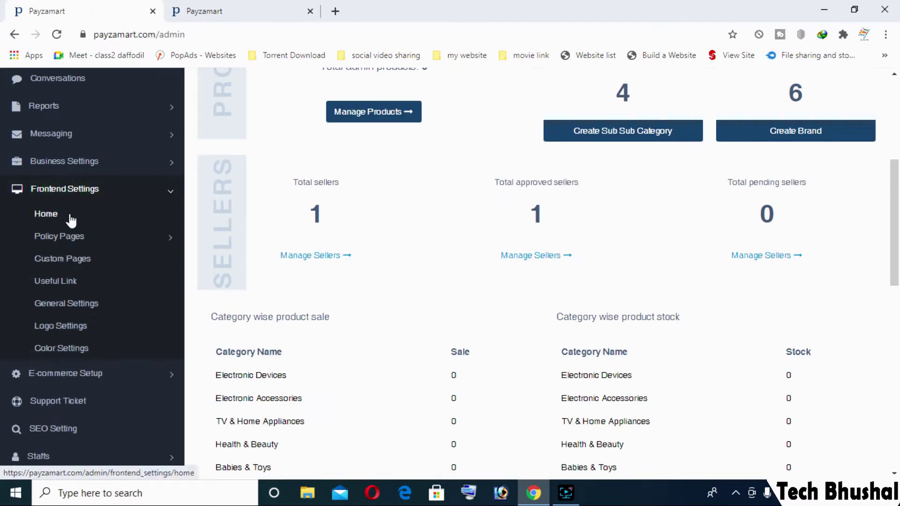
{"action": "left_click", "coordinate": [74, 326]}
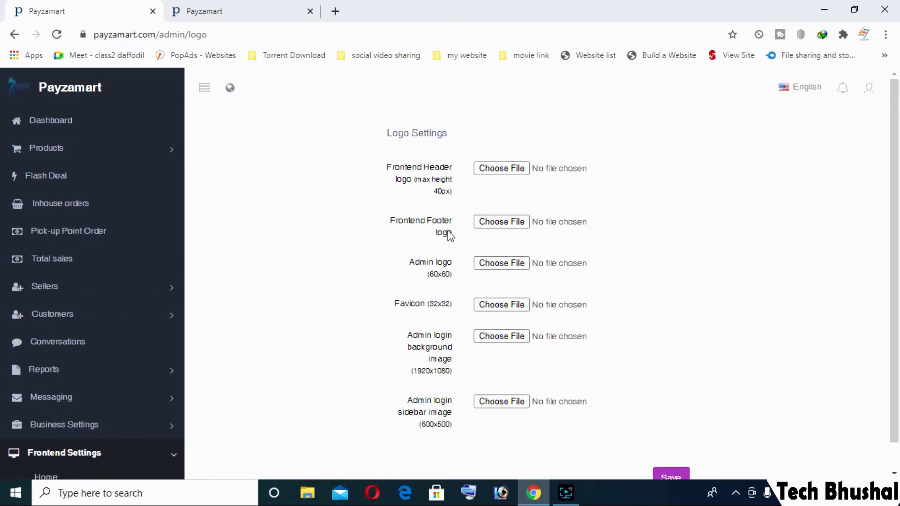
- Upload the Frontend Footer logo file from the icon & image pack folder as the frontend footer logo and save the logo settings
{"action": "left_click", "coordinate": [506, 227]}
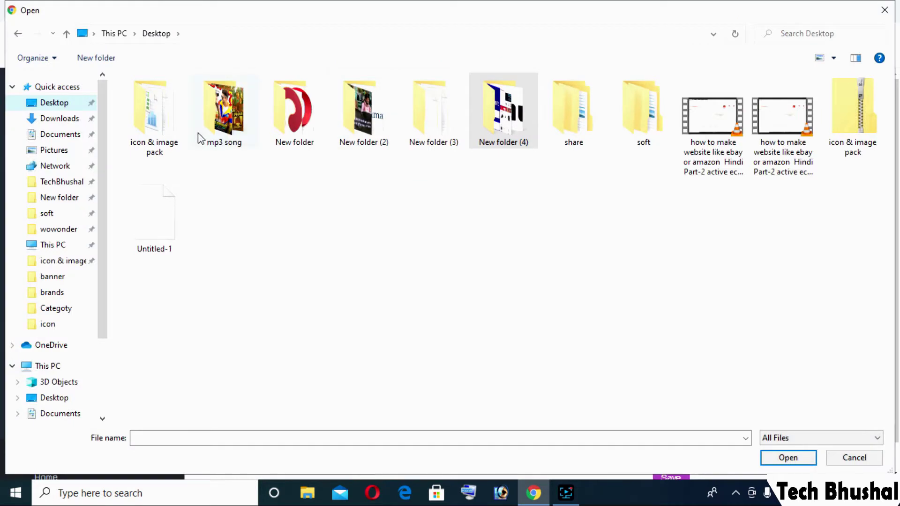
{"action": "double_click", "coordinate": [177, 121]}
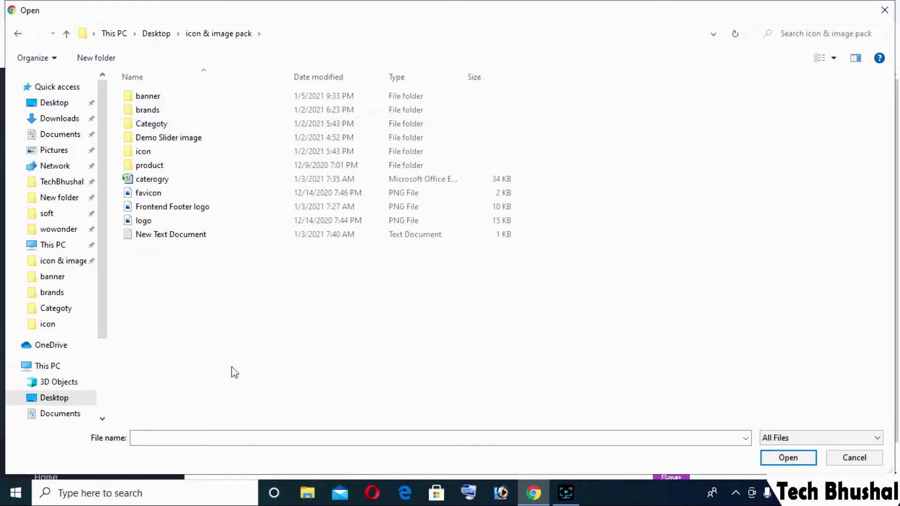
{"action": "left_click", "coordinate": [185, 210]}
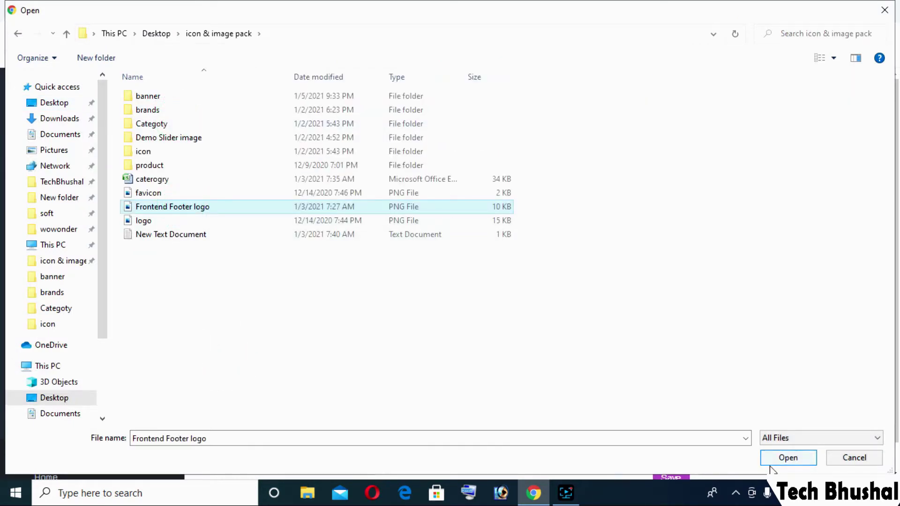
{"action": "left_click", "coordinate": [787, 459]}
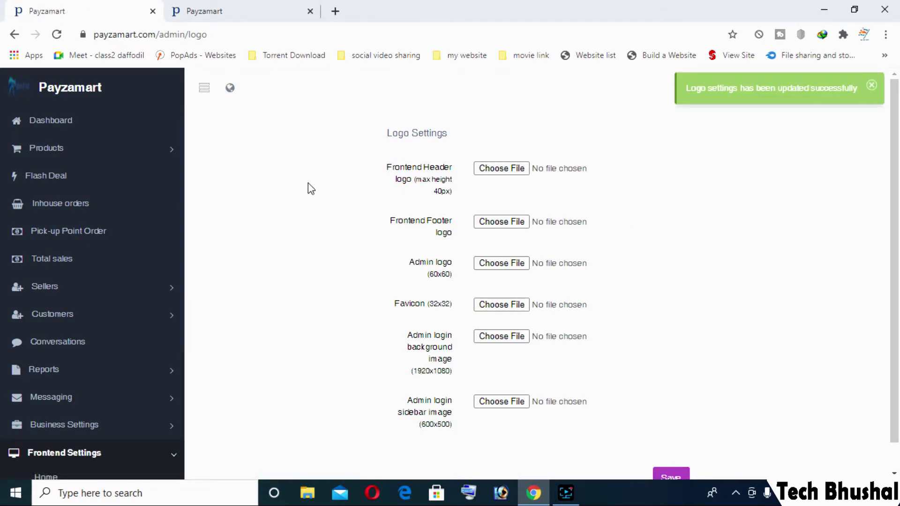
- Reload the storefront and check the footer logo and the home page's demo banner areas
{"action": "left_click", "coordinate": [263, 6]}
{"action": "left_click", "coordinate": [57, 34]}
{"action": "scroll", "coordinate": [576, 224], "scroll_direction": "down", "scroll_amount": 1}
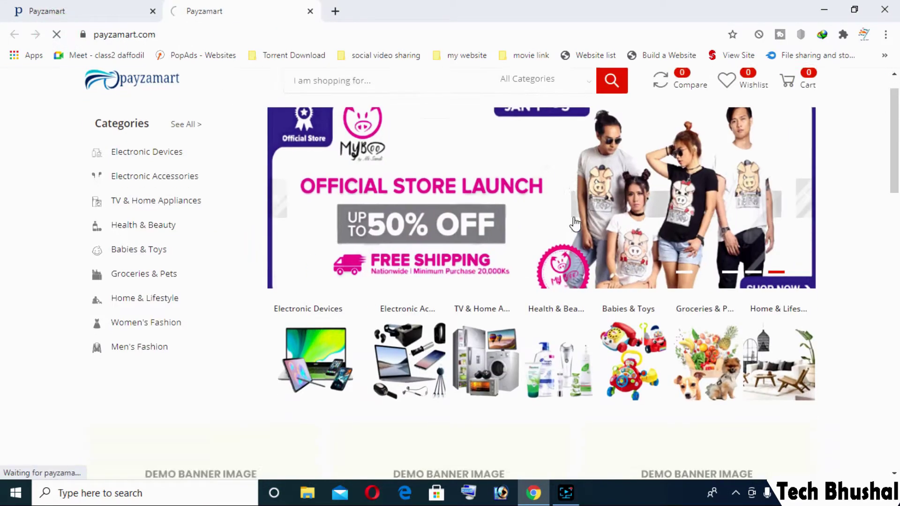
{"action": "scroll", "coordinate": [572, 223], "scroll_direction": "down", "scroll_amount": 15}
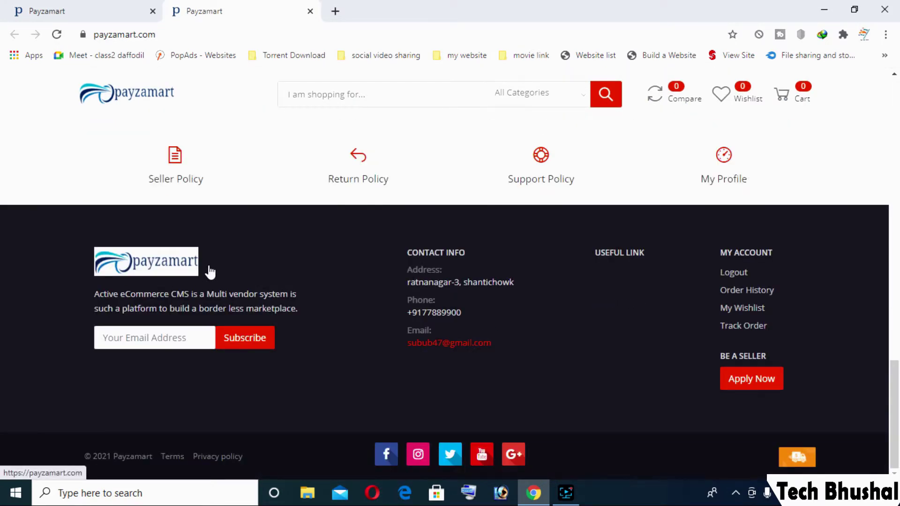
{"action": "scroll", "coordinate": [534, 326], "scroll_direction": "up", "scroll_amount": 15}
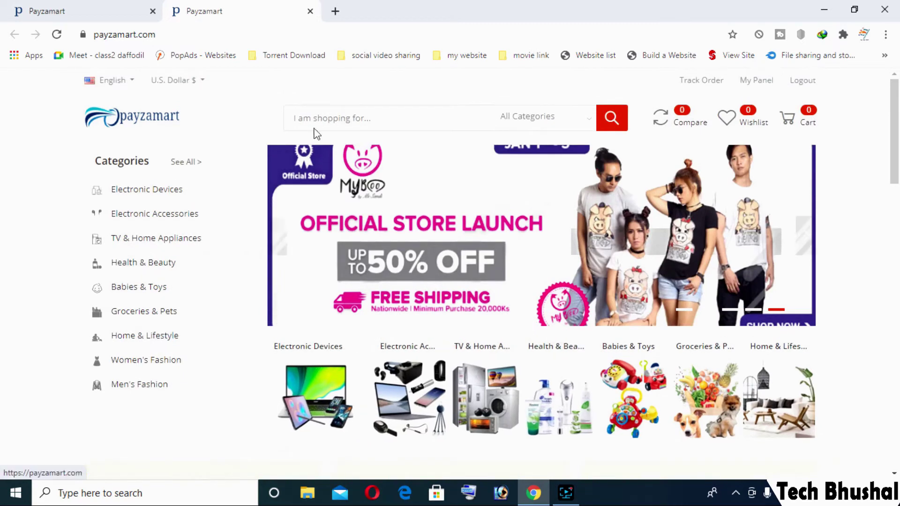
{"action": "scroll", "coordinate": [383, 417], "scroll_direction": "down", "scroll_amount": 10}
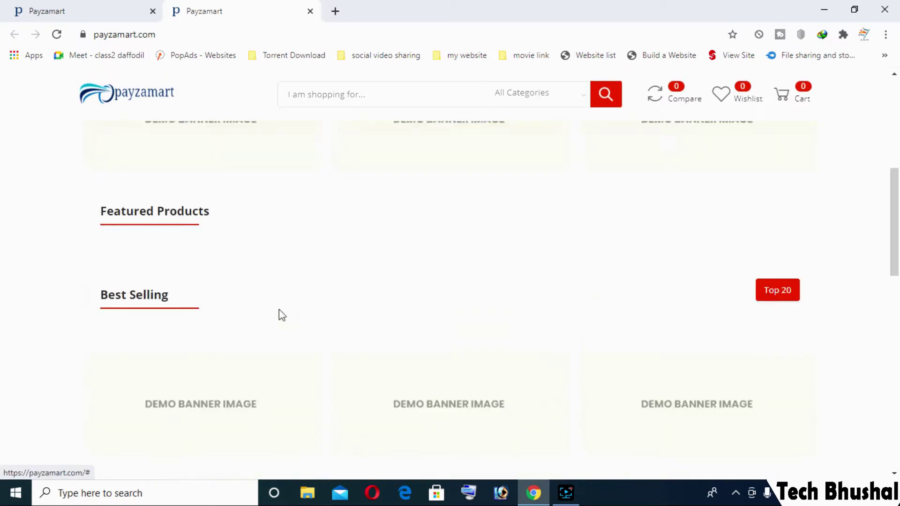
{"action": "scroll", "coordinate": [406, 332], "scroll_direction": "up", "scroll_amount": 4}
- Return to the admin site and show the Home banner 1 list in the frontend home settings
{"action": "left_click", "coordinate": [72, 9]}
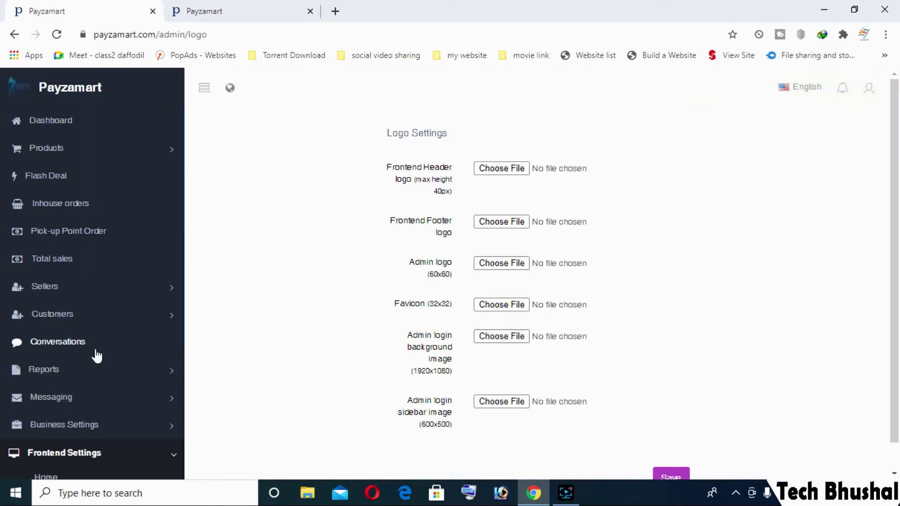
{"action": "scroll", "coordinate": [72, 369], "scroll_direction": "down", "scroll_amount": 3}
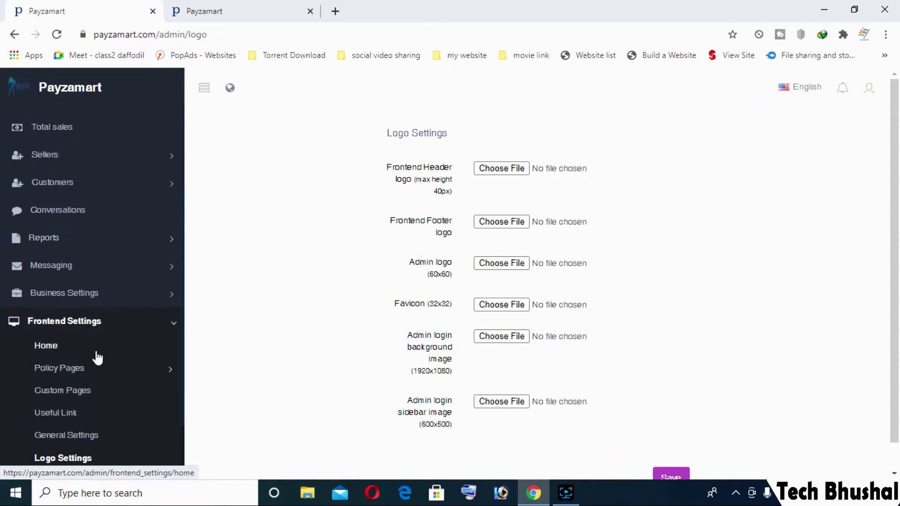
{"action": "left_click", "coordinate": [61, 349]}
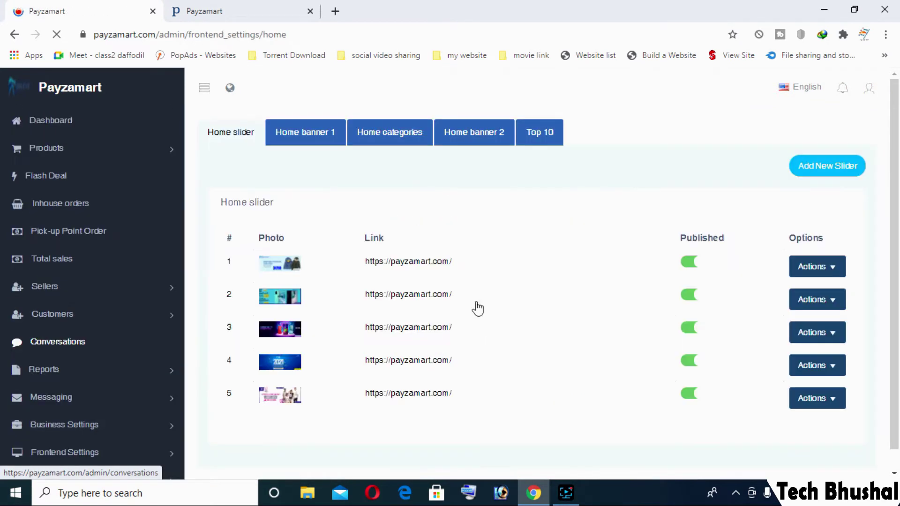
{"action": "left_click", "coordinate": [319, 140]}
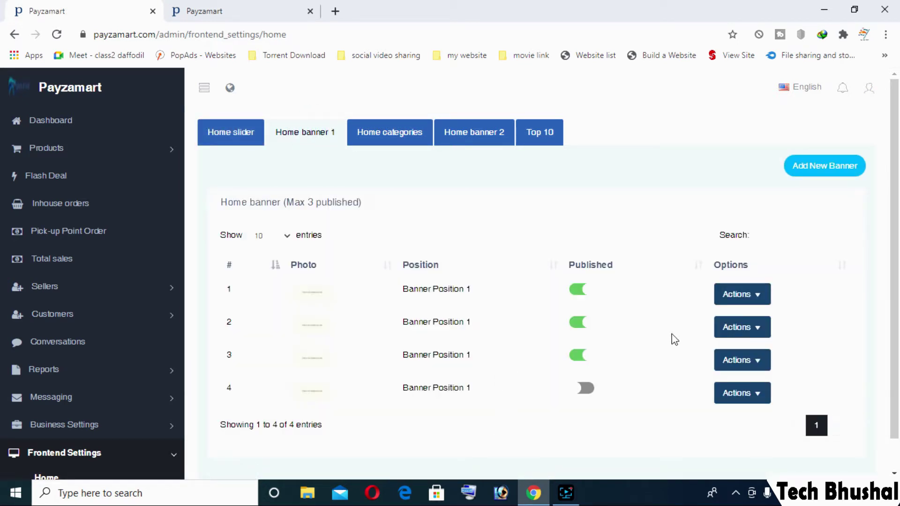
- Delete the first two demo banners from the Home banner 1 list, confirming each deletion
{"action": "left_click", "coordinate": [767, 302]}
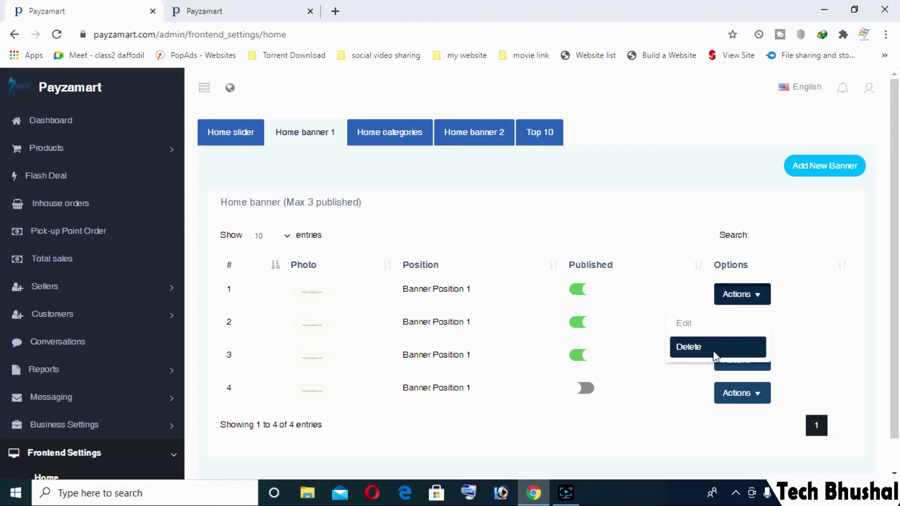
{"action": "left_click", "coordinate": [713, 350]}
{"action": "left_click", "coordinate": [606, 313]}
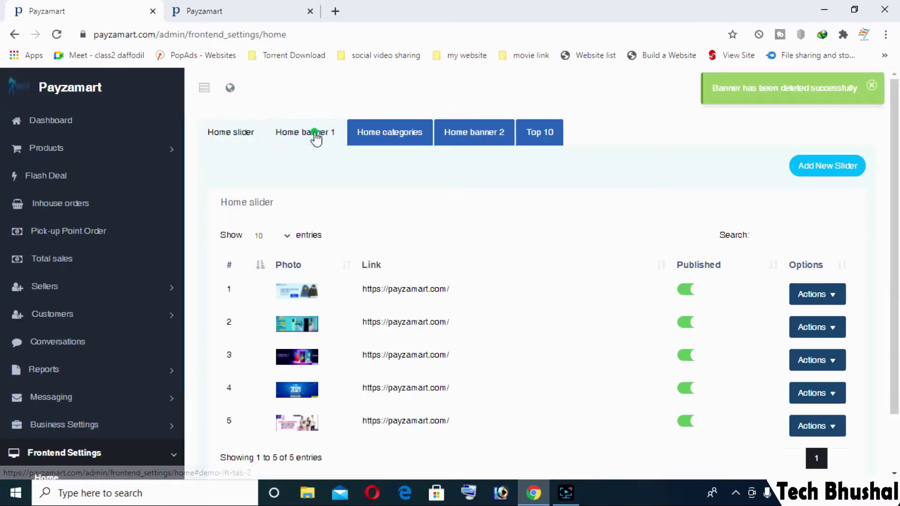
{"action": "left_click", "coordinate": [315, 133]}
{"action": "left_click", "coordinate": [739, 295]}
{"action": "left_click", "coordinate": [708, 345]}
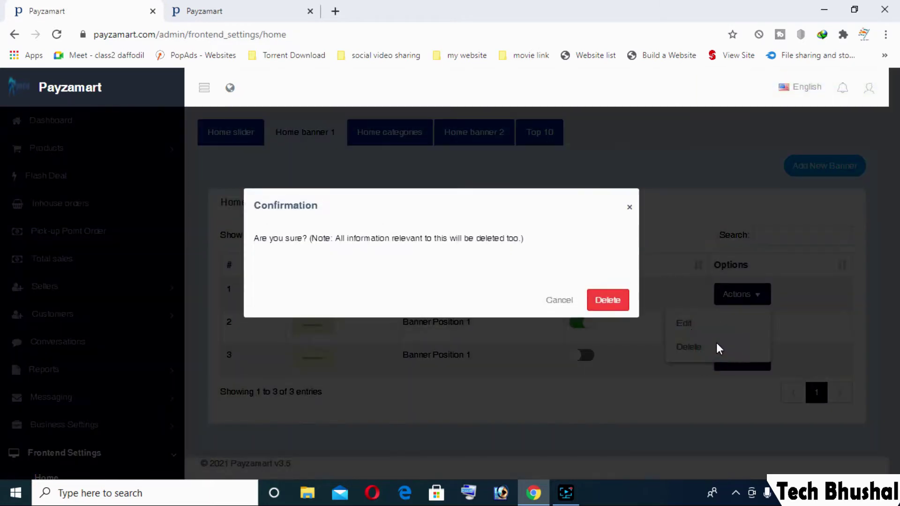
{"action": "left_click", "coordinate": [613, 305]}
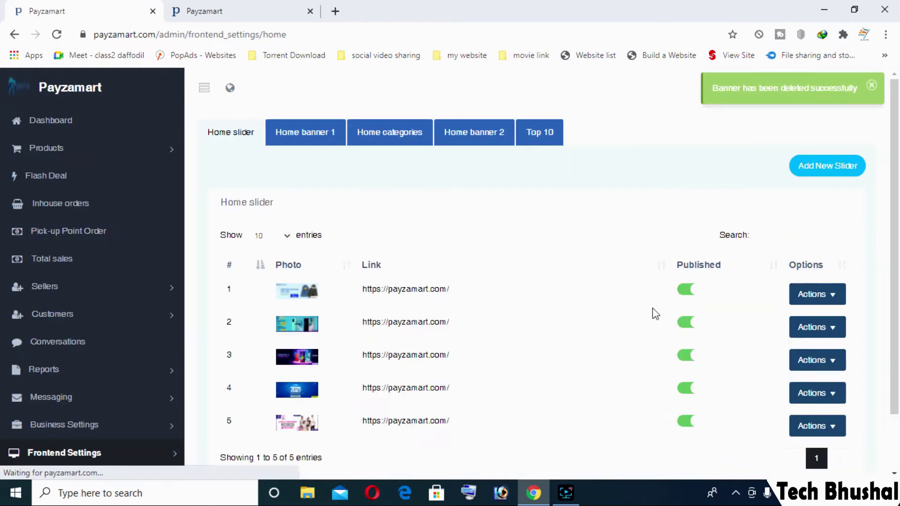
- Delete the remaining two demo banners so that the Home banner 1 list is emptied
{"action": "left_click", "coordinate": [327, 141]}
{"action": "left_click", "coordinate": [750, 295]}
{"action": "left_click", "coordinate": [719, 346]}
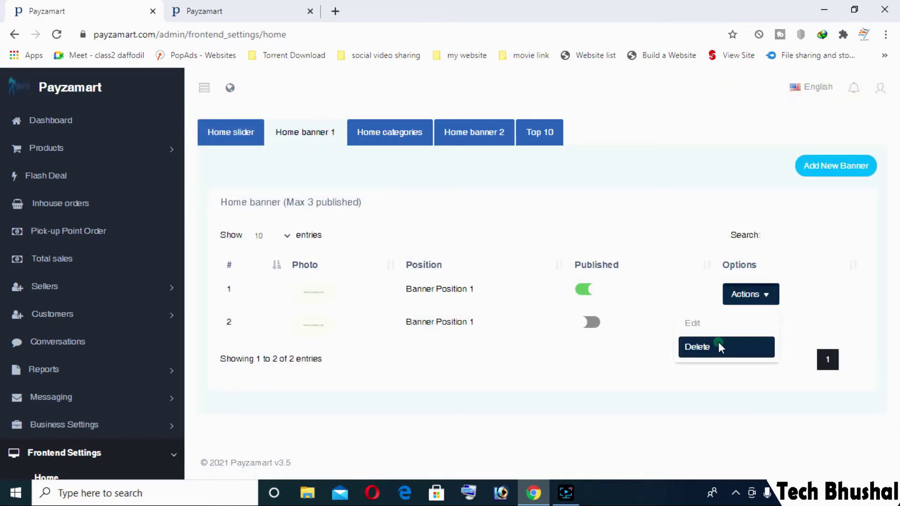
{"action": "left_click", "coordinate": [605, 308]}
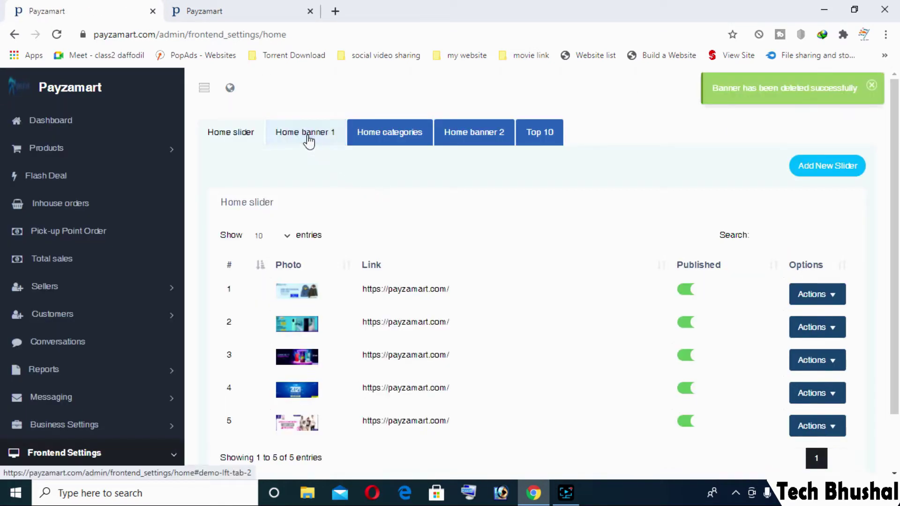
{"action": "left_click", "coordinate": [308, 136]}
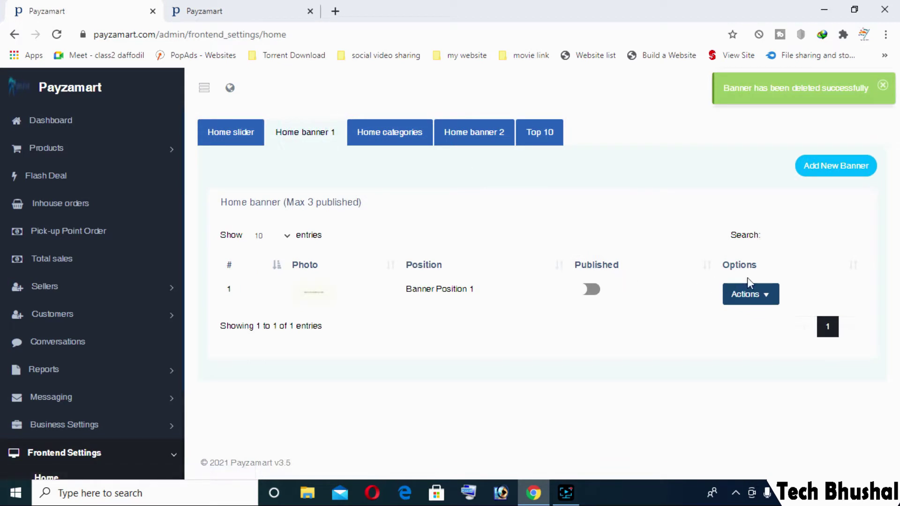
{"action": "left_click", "coordinate": [751, 294]}
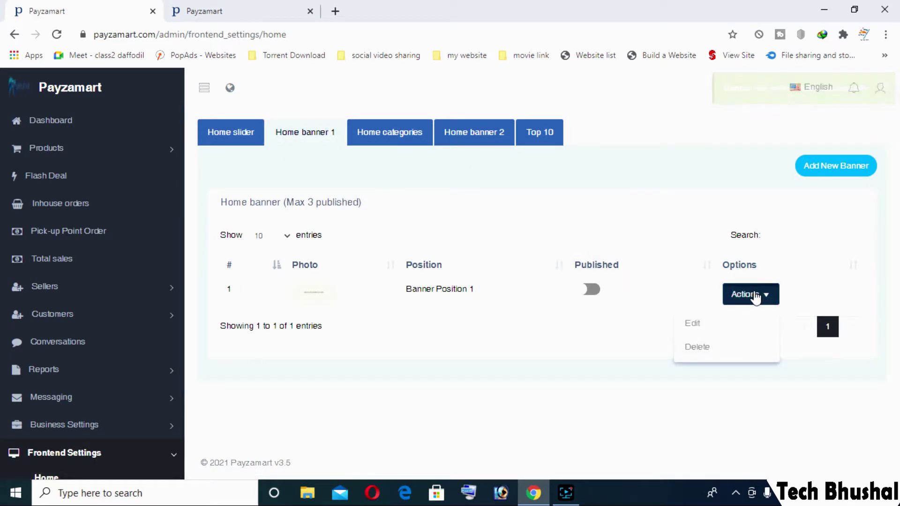
{"action": "left_click", "coordinate": [322, 153]}
{"action": "left_click", "coordinate": [827, 170]}
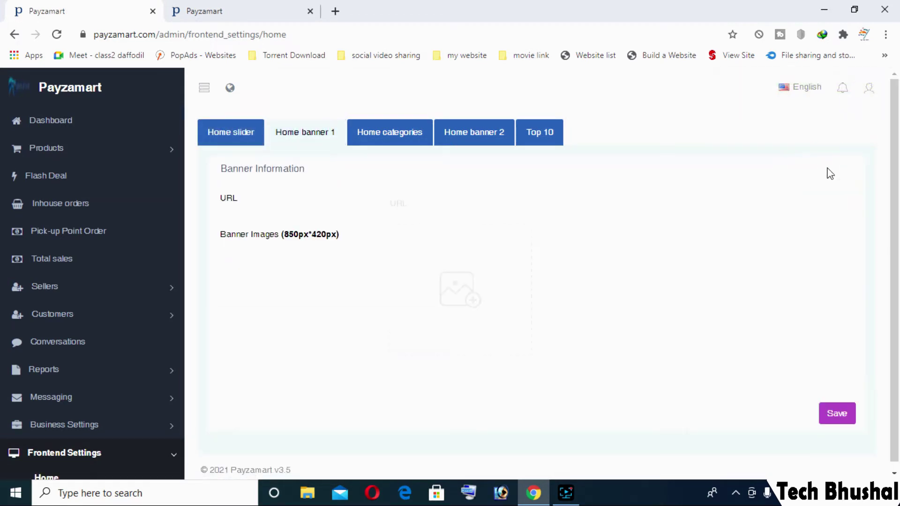
{"action": "left_click", "coordinate": [452, 266]}
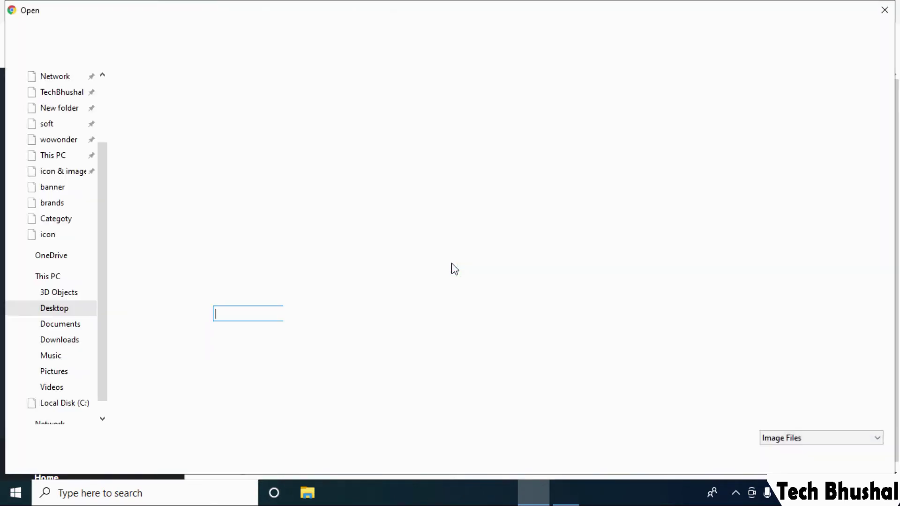
{"action": "double_click", "coordinate": [146, 95]}
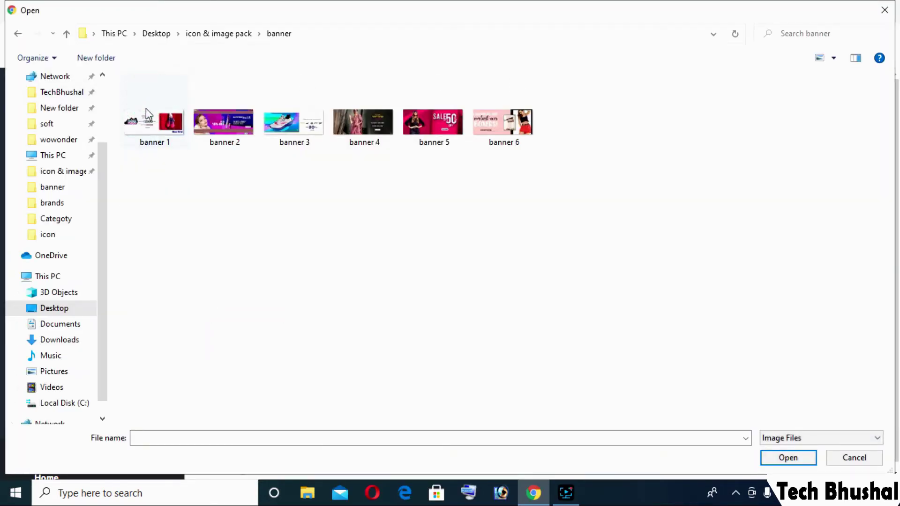
{"action": "double_click", "coordinate": [150, 126]}
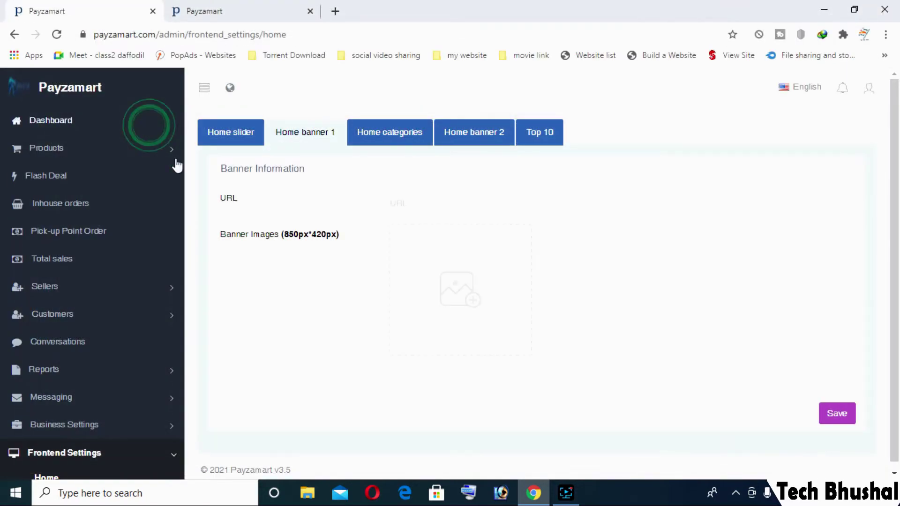
{"action": "left_click", "coordinate": [400, 203]}
{"action": "left_click", "coordinate": [413, 253]}
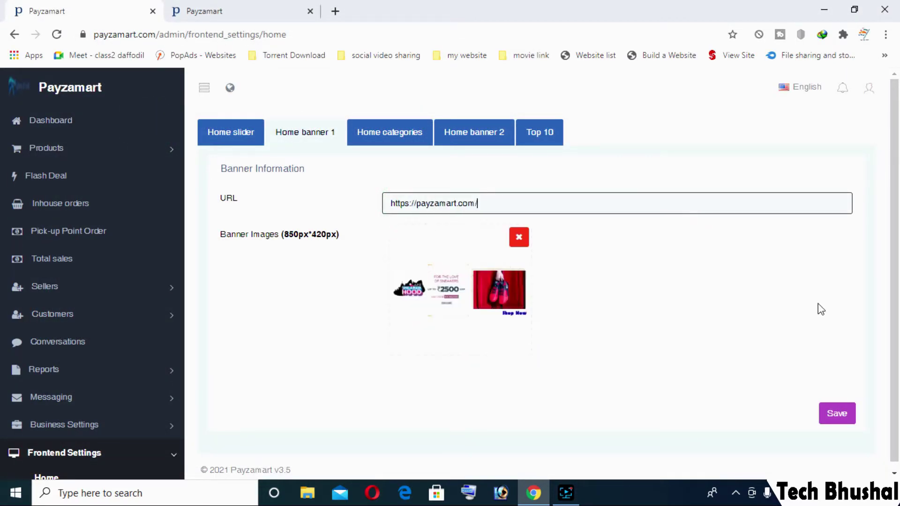
{"action": "left_click", "coordinate": [832, 421]}
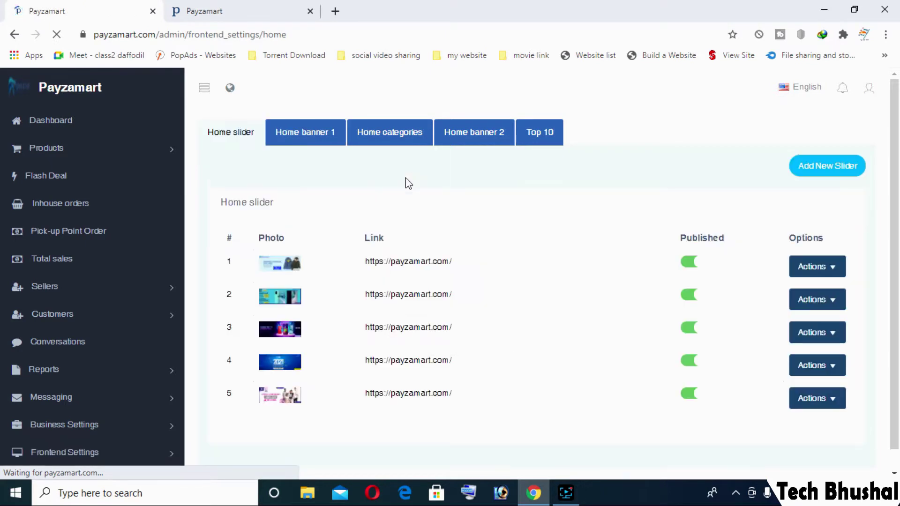
{"action": "left_click", "coordinate": [321, 132]}
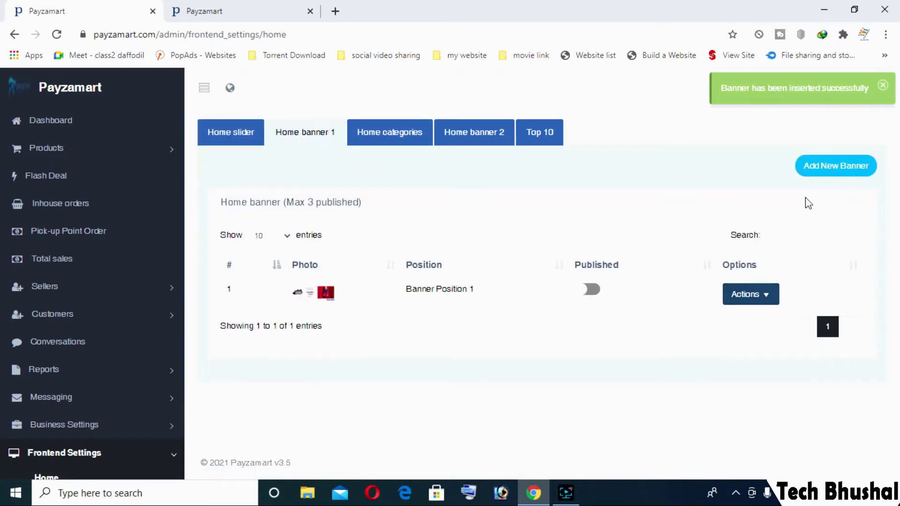
{"action": "left_click", "coordinate": [818, 174]}
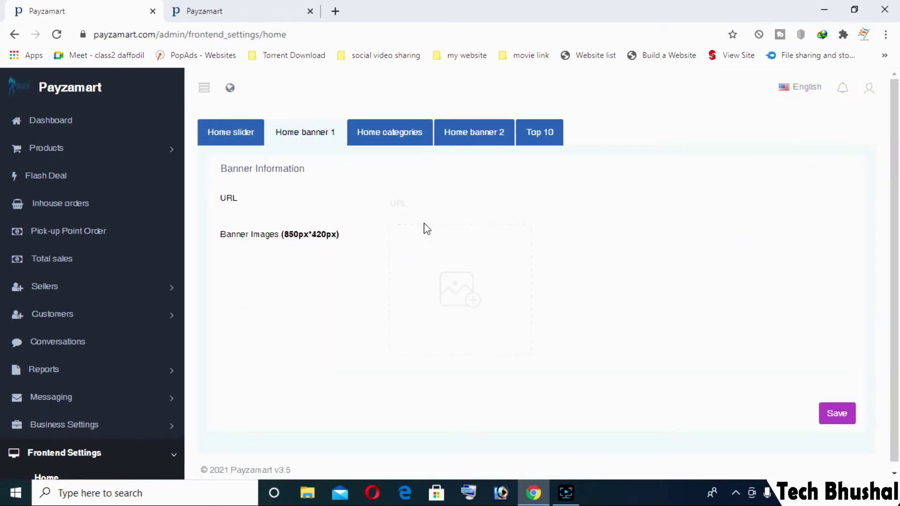
{"action": "left_click", "coordinate": [426, 200]}
{"action": "left_click", "coordinate": [434, 266]}
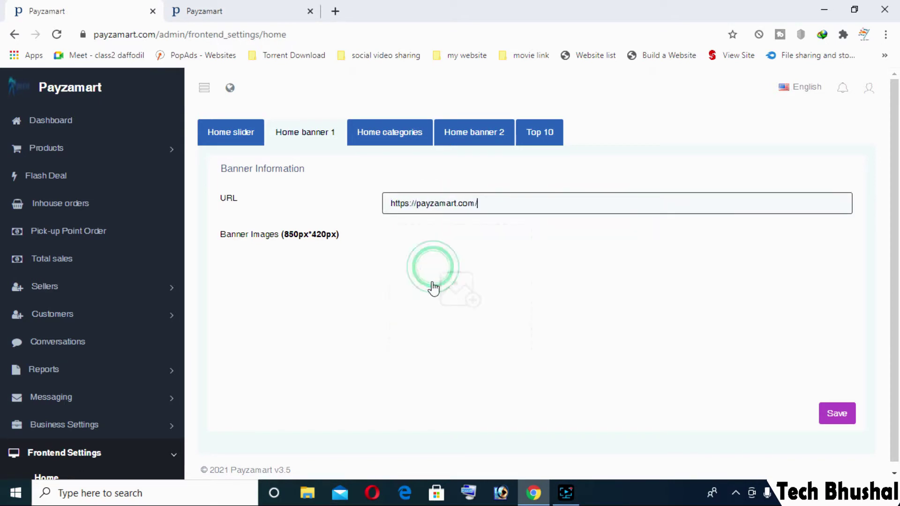
{"action": "left_click", "coordinate": [434, 286]}
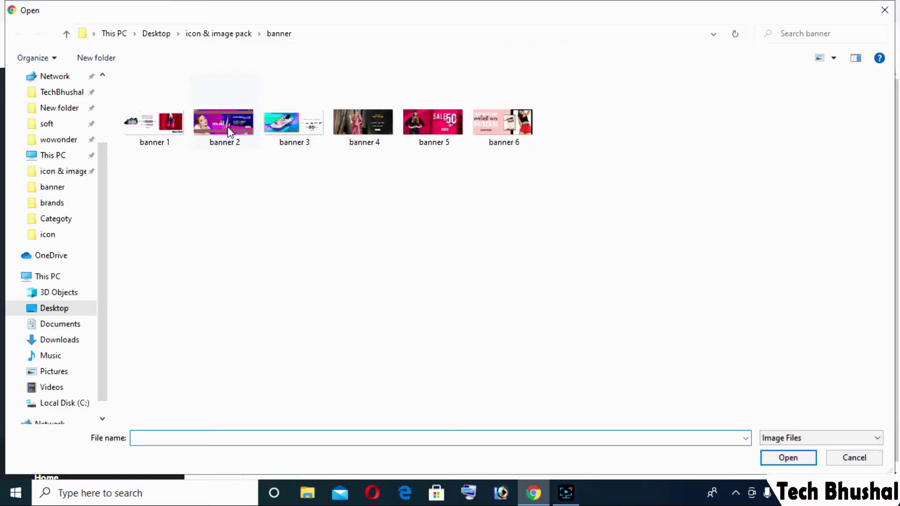
{"action": "double_click", "coordinate": [228, 125]}
{"action": "left_click", "coordinate": [831, 418]}
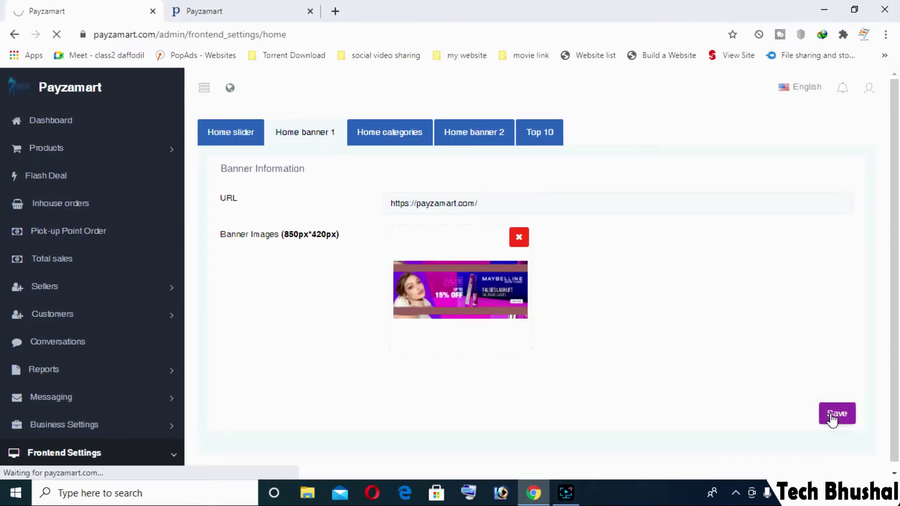
{"action": "left_click", "coordinate": [320, 133]}
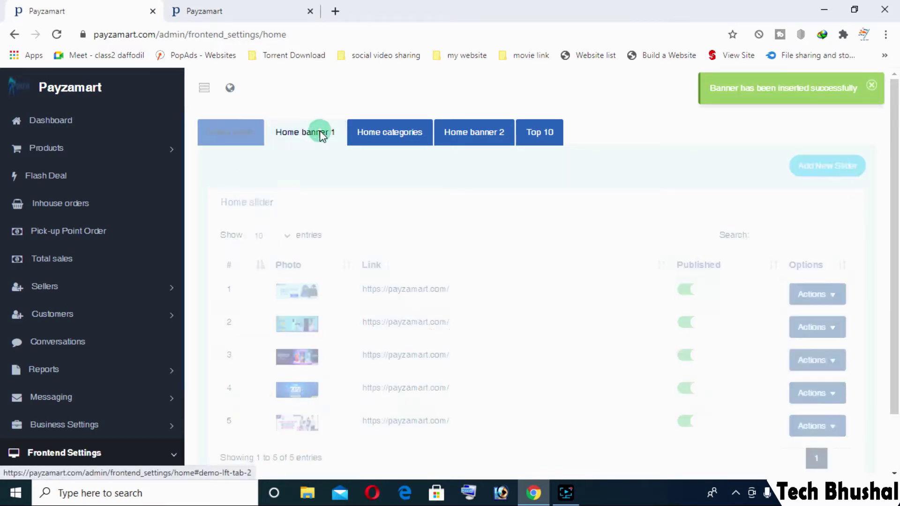
{"action": "left_click", "coordinate": [829, 165]}
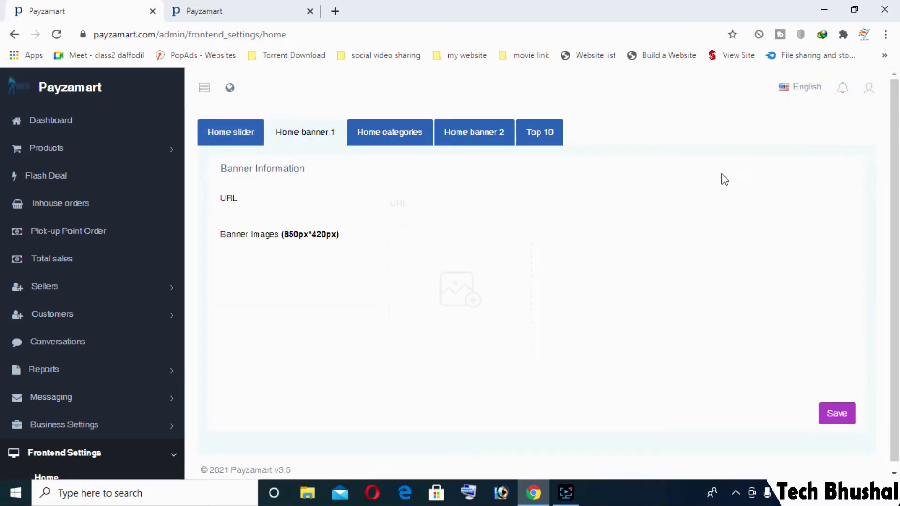
{"action": "left_click", "coordinate": [465, 284]}
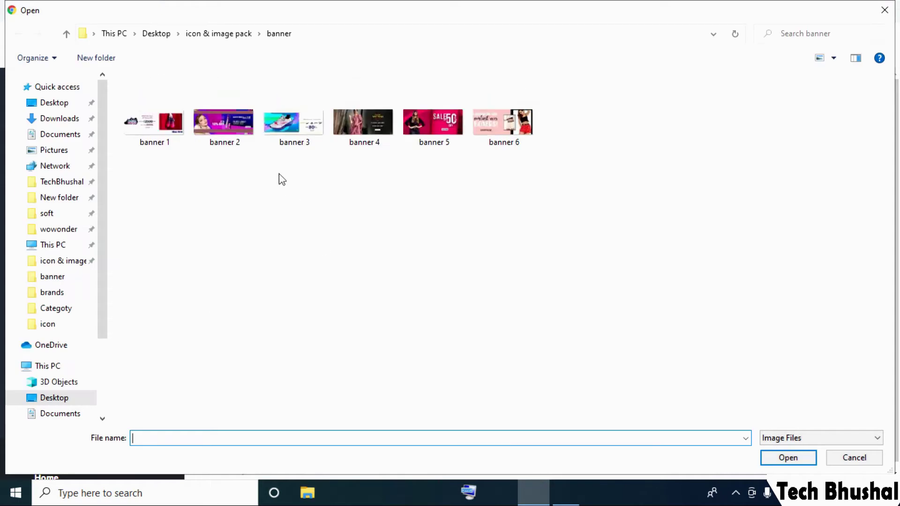
{"action": "double_click", "coordinate": [291, 110]}
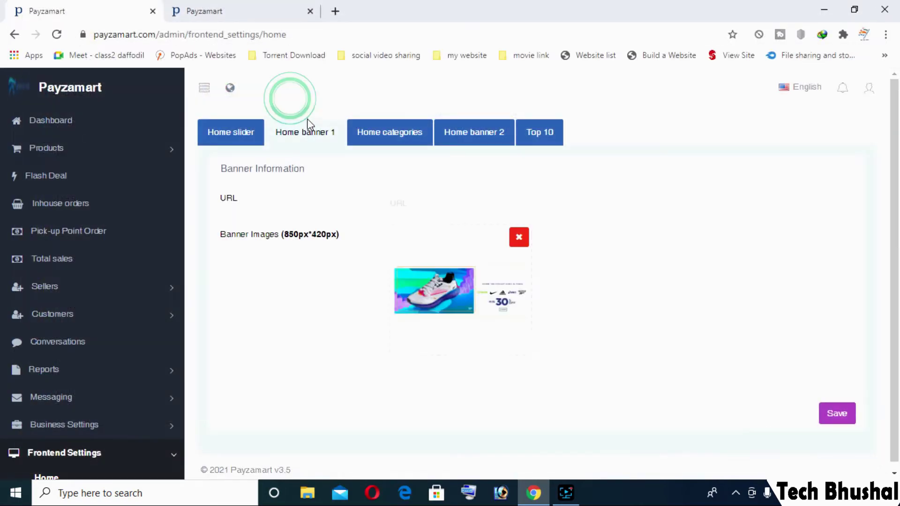
{"action": "left_click", "coordinate": [420, 209]}
{"action": "left_click", "coordinate": [444, 266]}
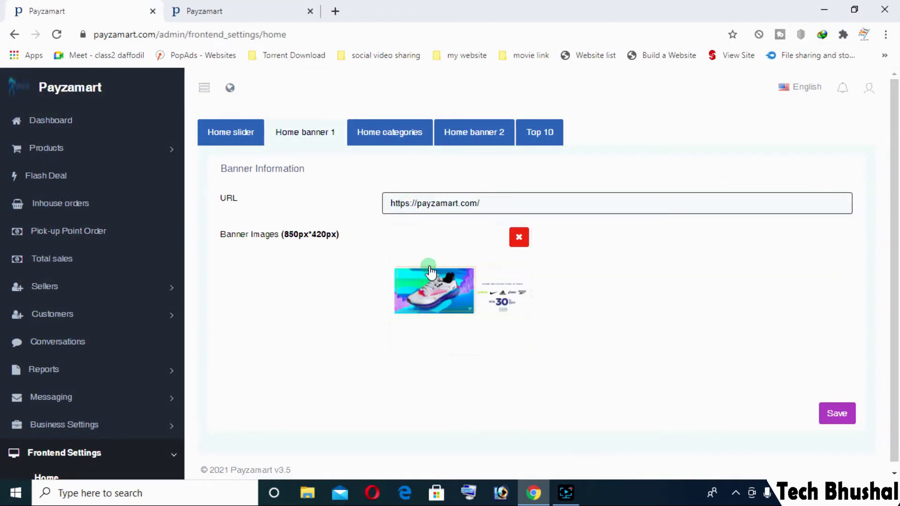
{"action": "left_click", "coordinate": [834, 417]}
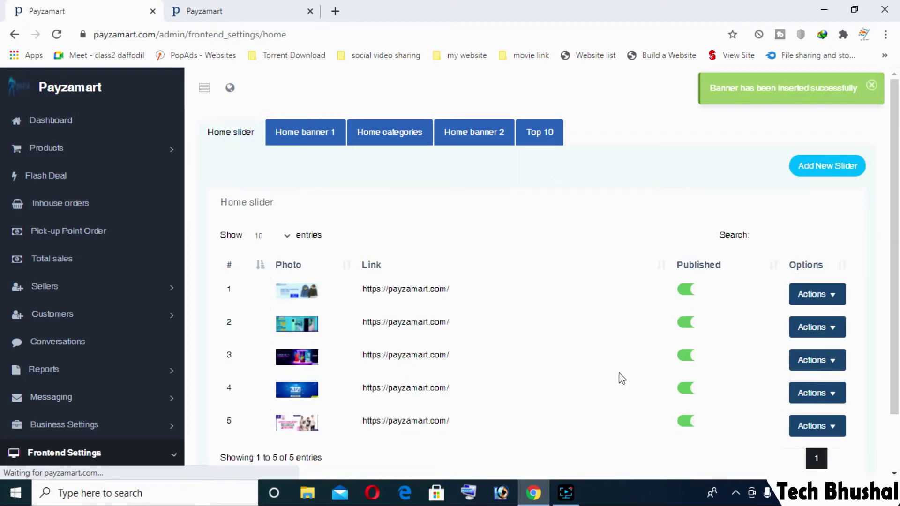
- Delete the first two demo banners from the Home banner 2 list, confirming each deletion
{"action": "left_click", "coordinate": [464, 133]}
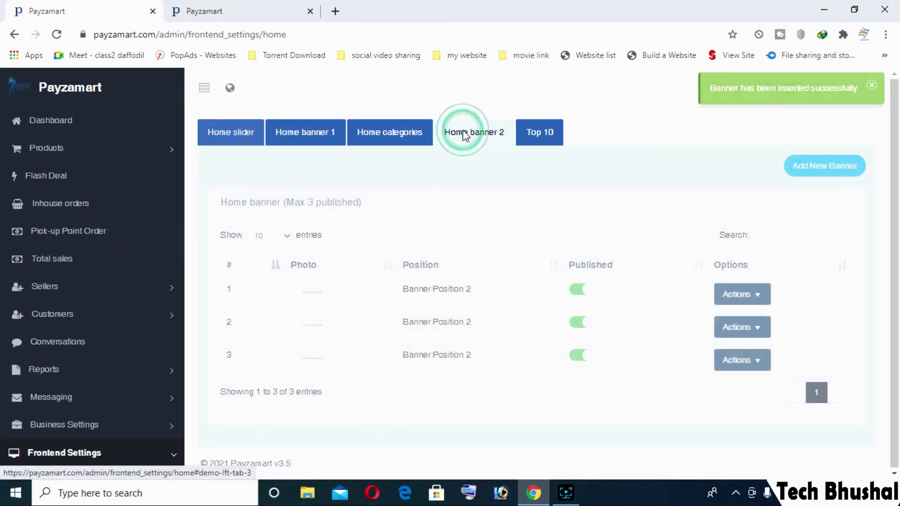
{"action": "left_click", "coordinate": [737, 294]}
{"action": "left_click", "coordinate": [703, 347]}
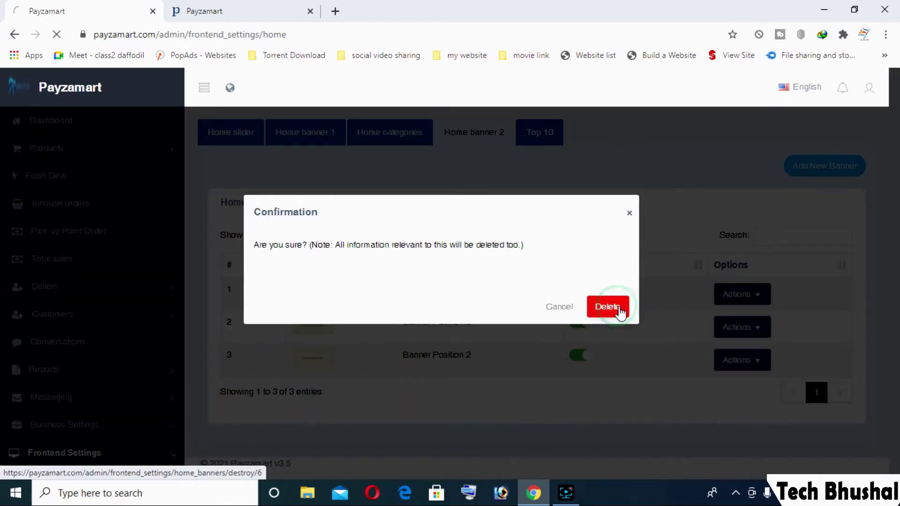
{"action": "left_click", "coordinate": [621, 310]}
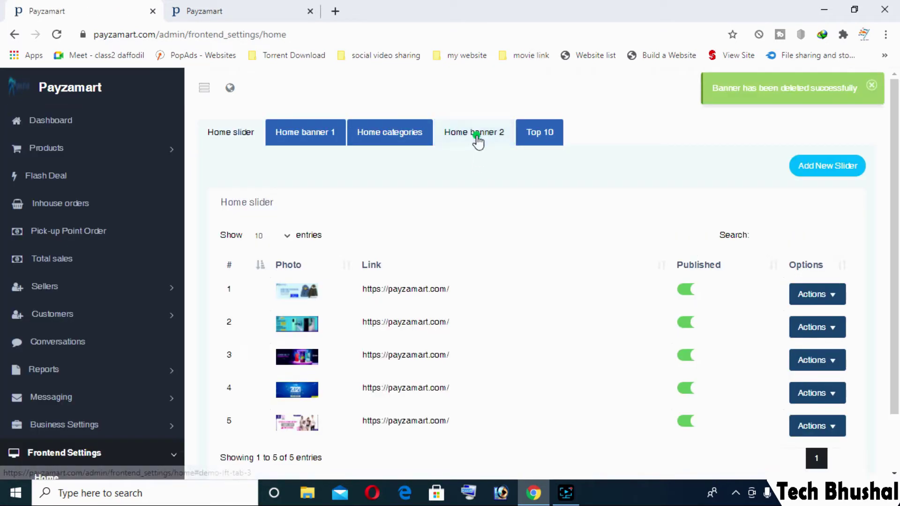
{"action": "left_click", "coordinate": [475, 136]}
{"action": "left_click", "coordinate": [764, 294]}
{"action": "left_click", "coordinate": [733, 346]}
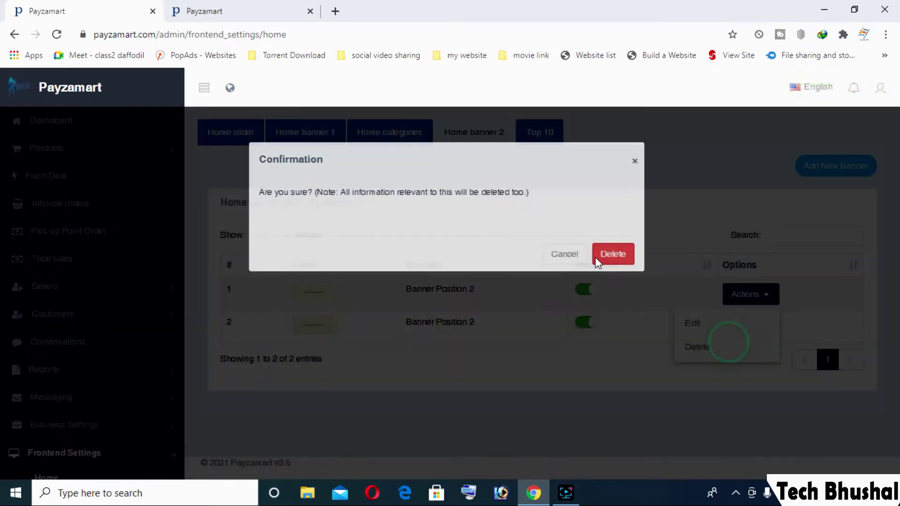
{"action": "left_click", "coordinate": [620, 310]}
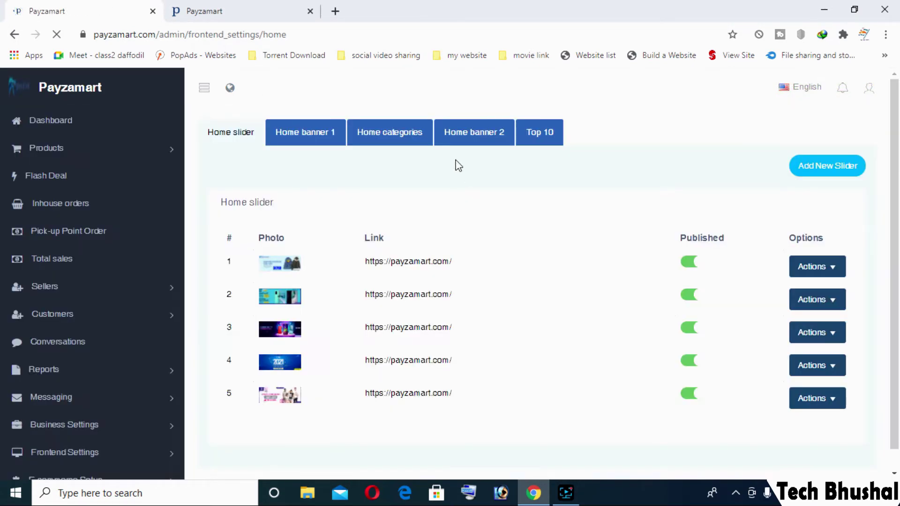
- Delete the last demo banner from Home banner 2 and return to its list
{"action": "left_click", "coordinate": [459, 132]}
{"action": "left_click", "coordinate": [751, 303]}
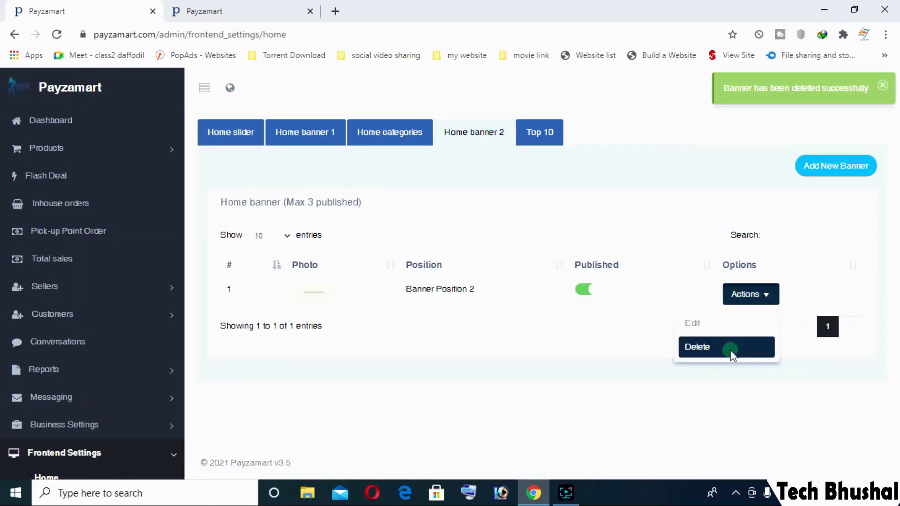
{"action": "left_click", "coordinate": [729, 348]}
{"action": "left_click", "coordinate": [602, 308]}
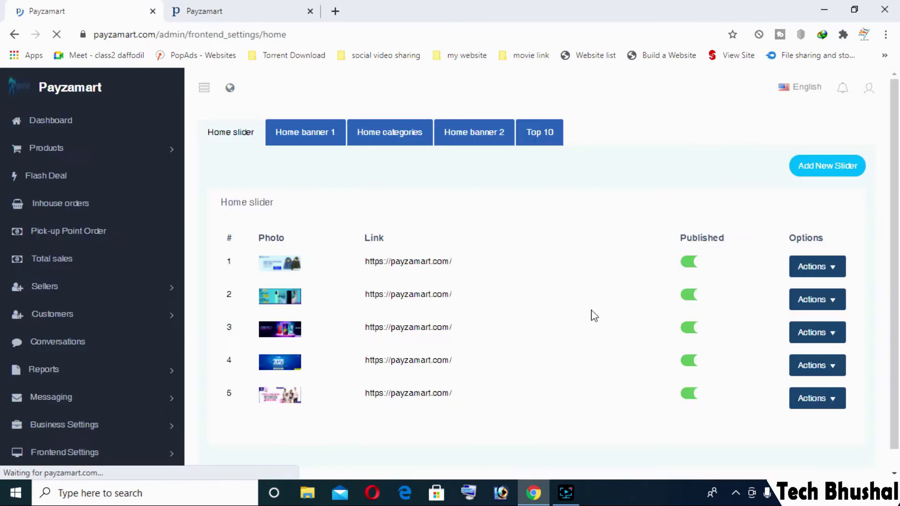
{"action": "left_click", "coordinate": [476, 135]}
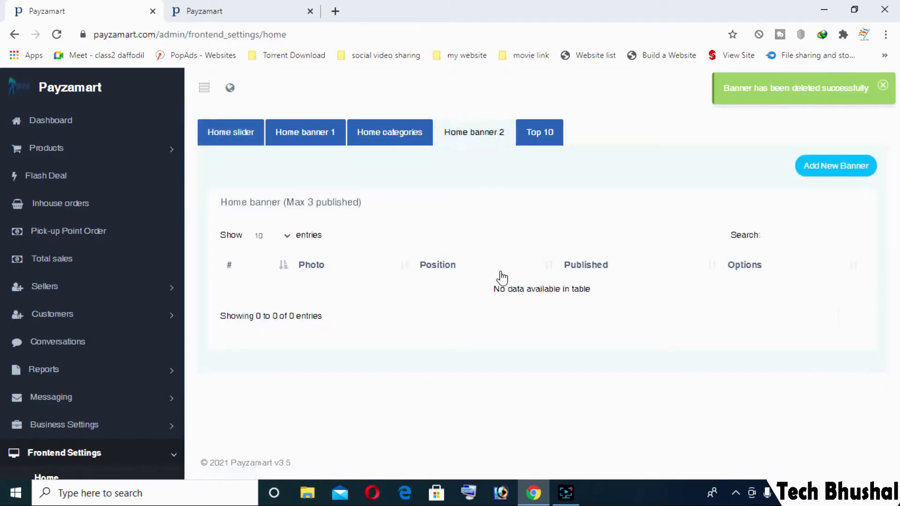
{"action": "left_click", "coordinate": [824, 171]}
{"action": "left_click", "coordinate": [498, 323]}
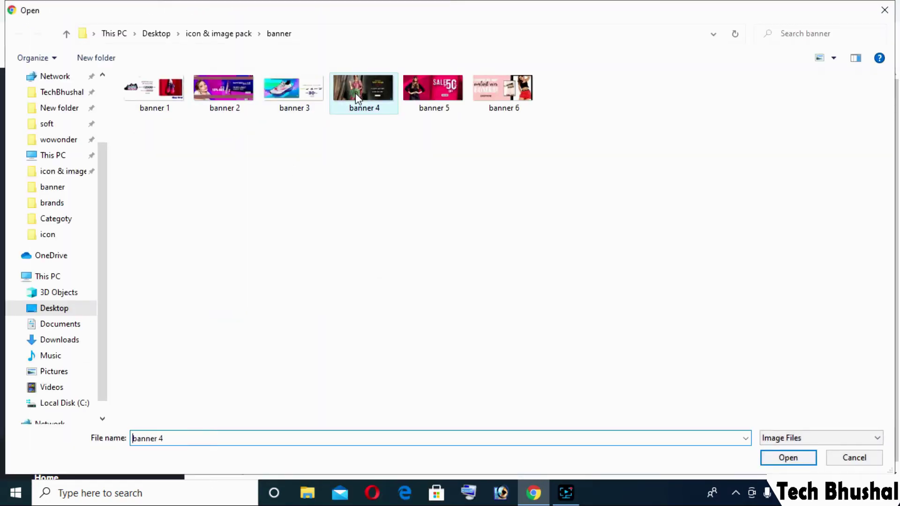
{"action": "double_click", "coordinate": [356, 93]}
{"action": "left_click", "coordinate": [422, 203]}
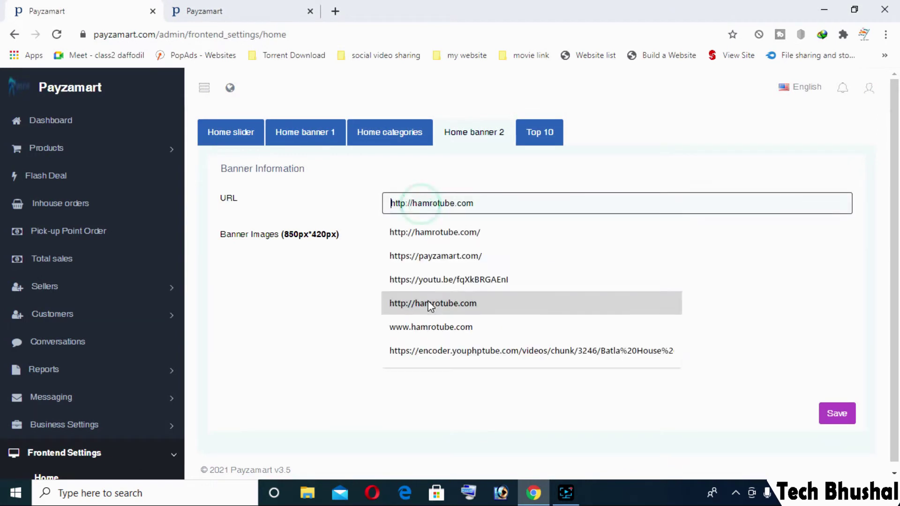
{"action": "left_click", "coordinate": [426, 255]}
{"action": "left_click", "coordinate": [833, 414]}
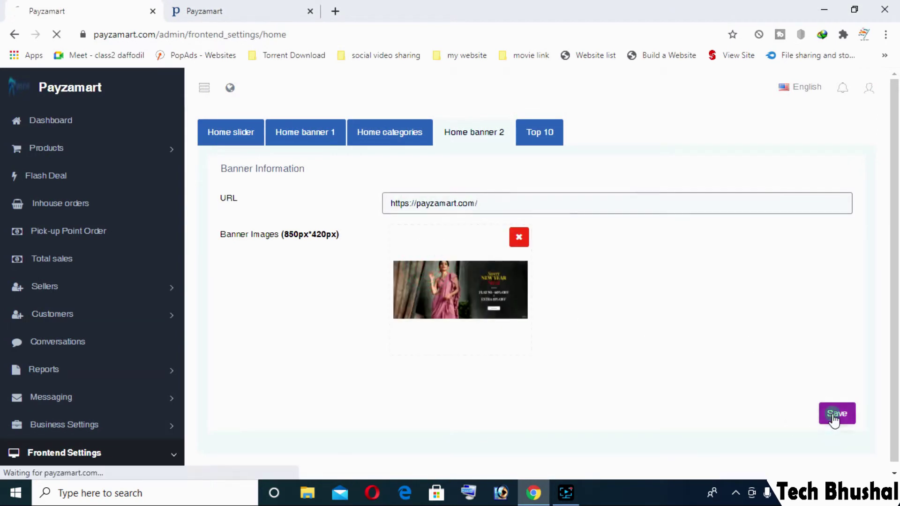
{"action": "left_click", "coordinate": [464, 133]}
{"action": "left_click", "coordinate": [826, 164]}
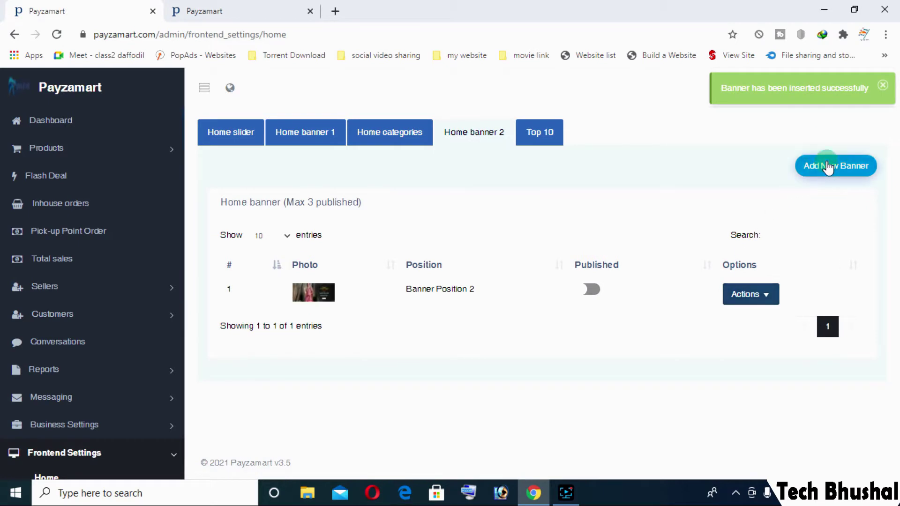
{"action": "left_click", "coordinate": [480, 283]}
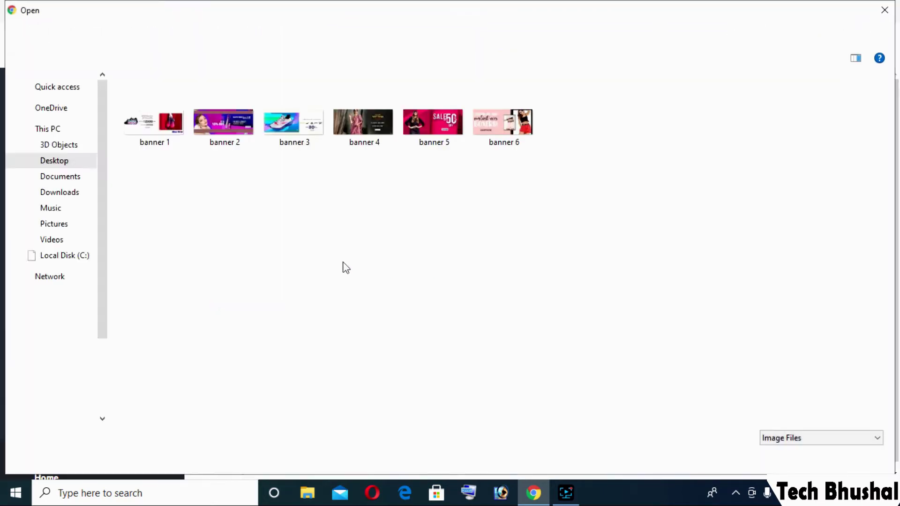
{"action": "double_click", "coordinate": [424, 134]}
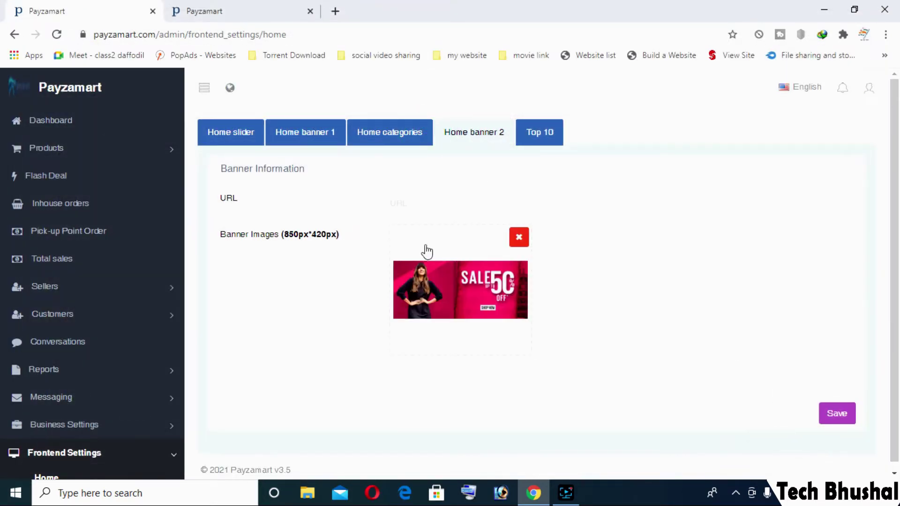
{"action": "left_click", "coordinate": [434, 205]}
{"action": "right_click", "coordinate": [435, 211]}
{"action": "left_click", "coordinate": [415, 280]}
{"action": "left_click", "coordinate": [417, 283]}
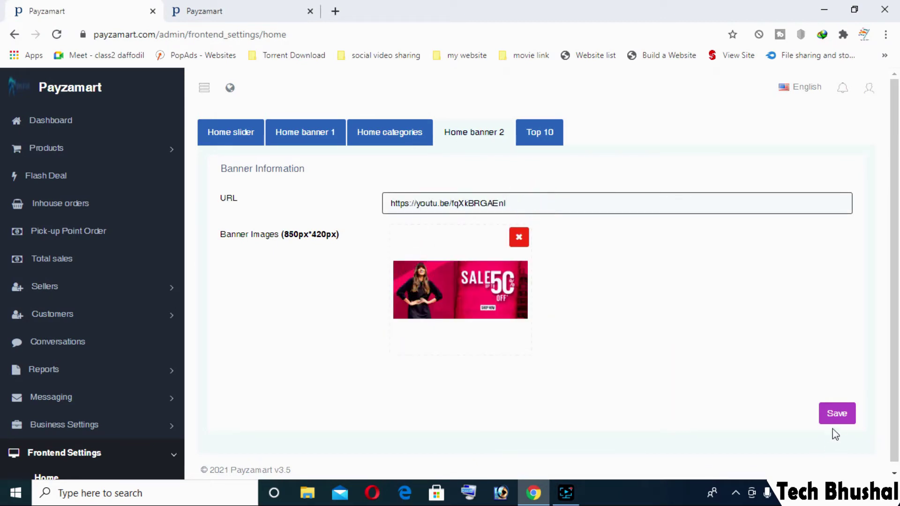
{"action": "left_click", "coordinate": [837, 415]}
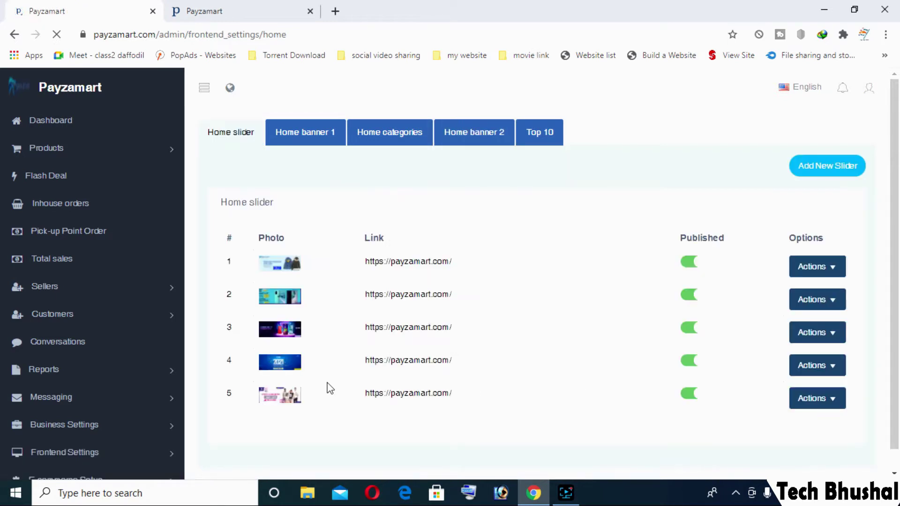
{"action": "left_click", "coordinate": [461, 131]}
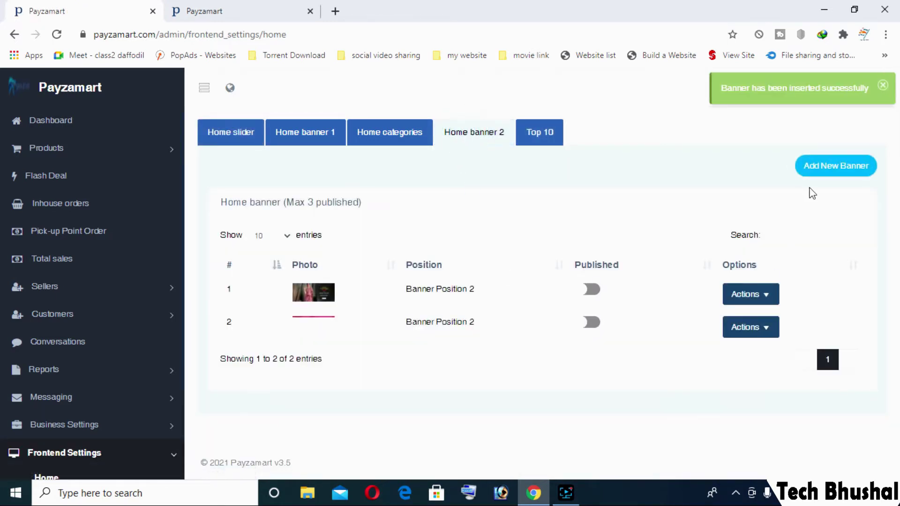
{"action": "left_click", "coordinate": [821, 171]}
{"action": "left_click", "coordinate": [451, 319]}
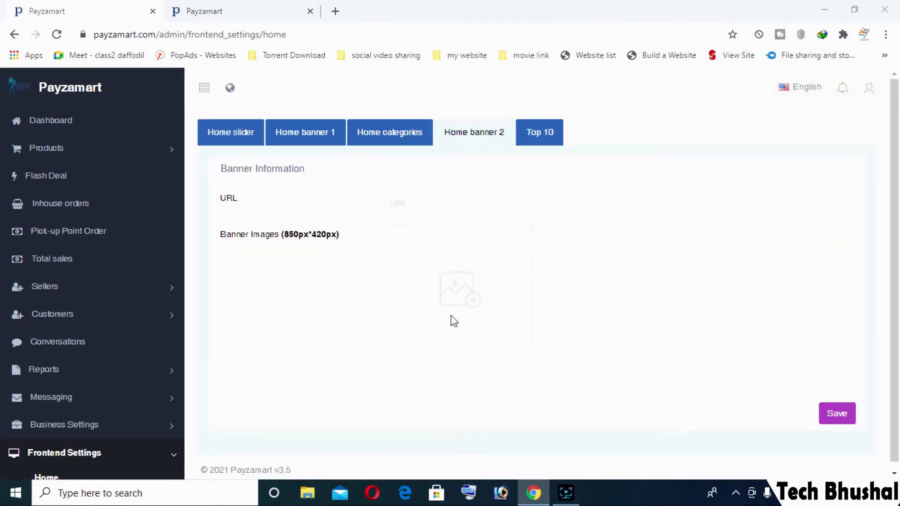
{"action": "double_click", "coordinate": [514, 119]}
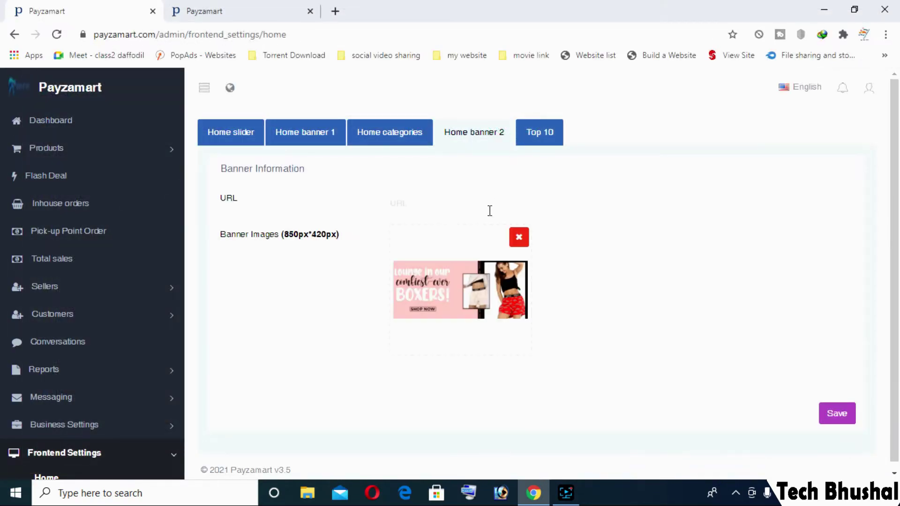
{"action": "left_click", "coordinate": [488, 207]}
{"action": "left_click", "coordinate": [470, 239]}
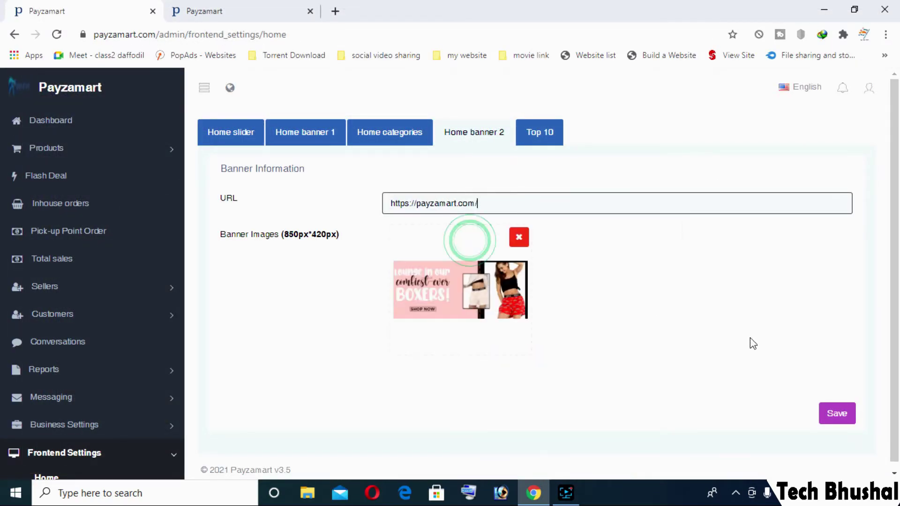
{"action": "left_click", "coordinate": [838, 414]}
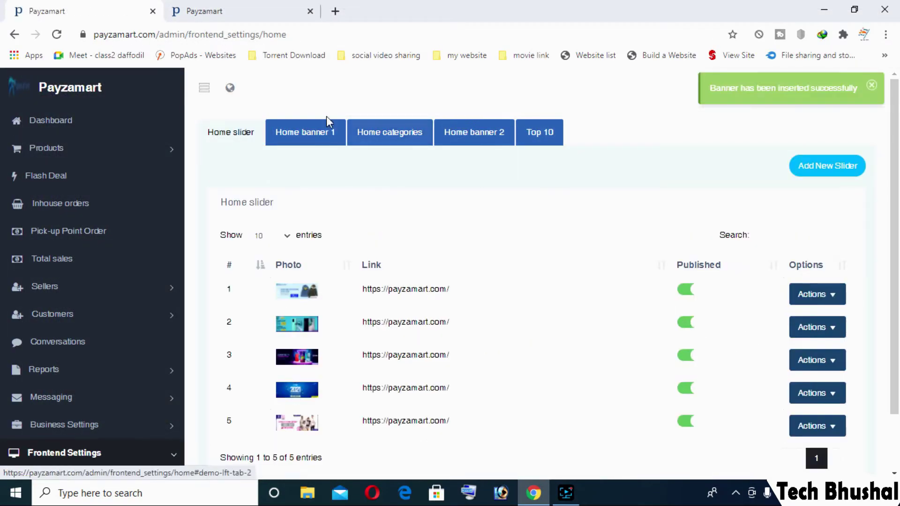
- Publish all three new banners in the Home banner 1 list
{"action": "left_click", "coordinate": [305, 133]}
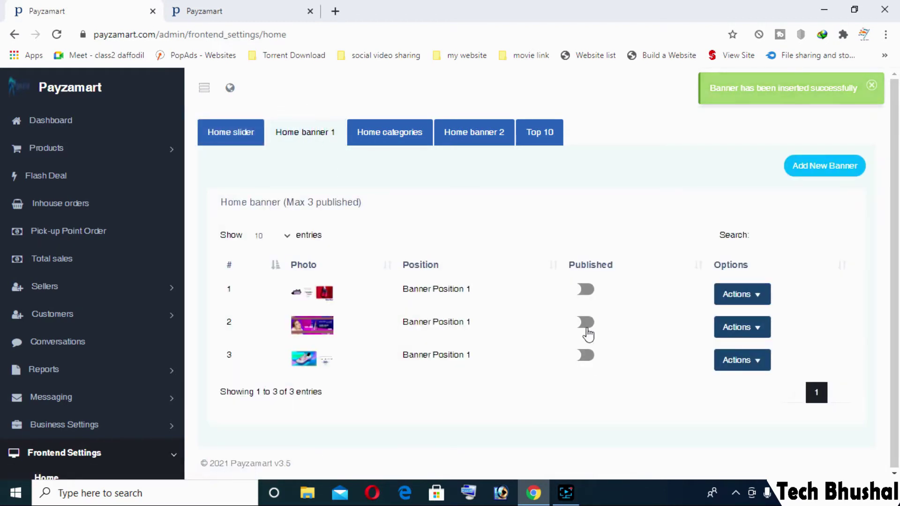
{"action": "left_click", "coordinate": [586, 289]}
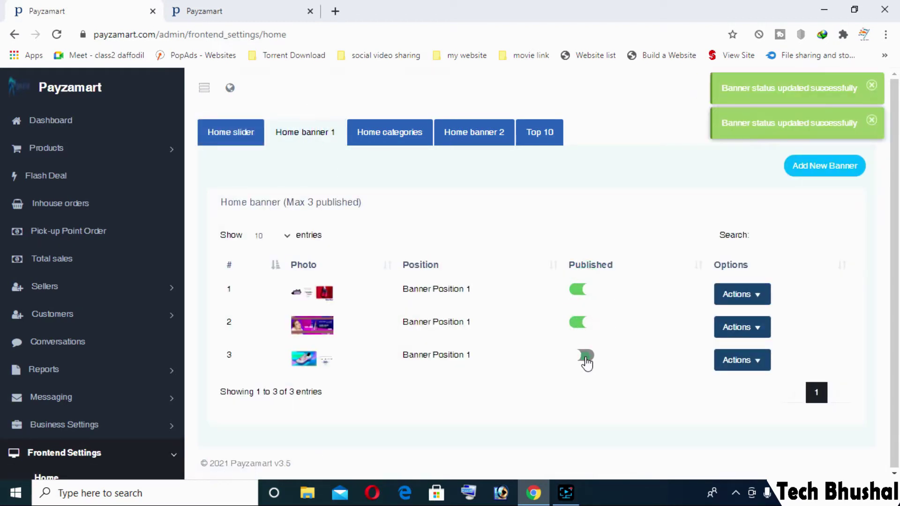
{"action": "left_click", "coordinate": [585, 357]}
- Publish all three new banners in the Home banner 2 list
{"action": "left_click", "coordinate": [458, 136]}
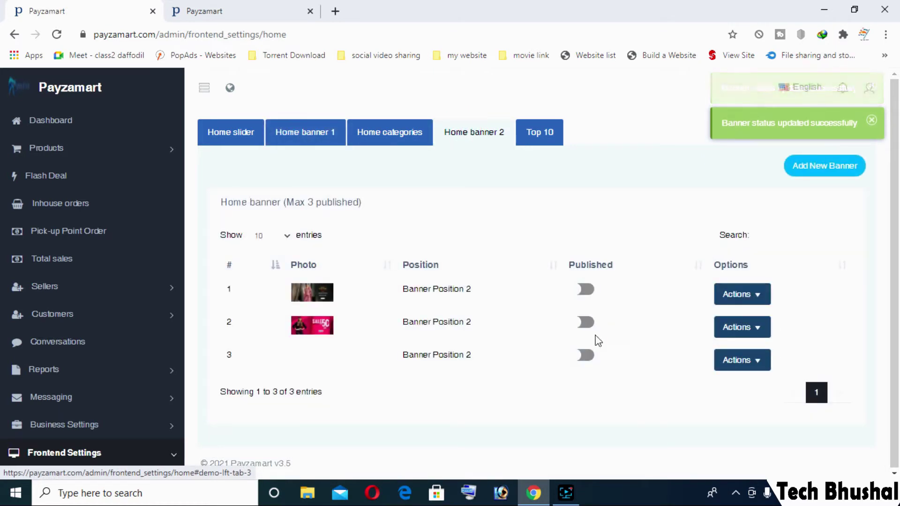
{"action": "left_click", "coordinate": [585, 289]}
{"action": "left_click", "coordinate": [585, 323]}
{"action": "left_click", "coordinate": [585, 356]}
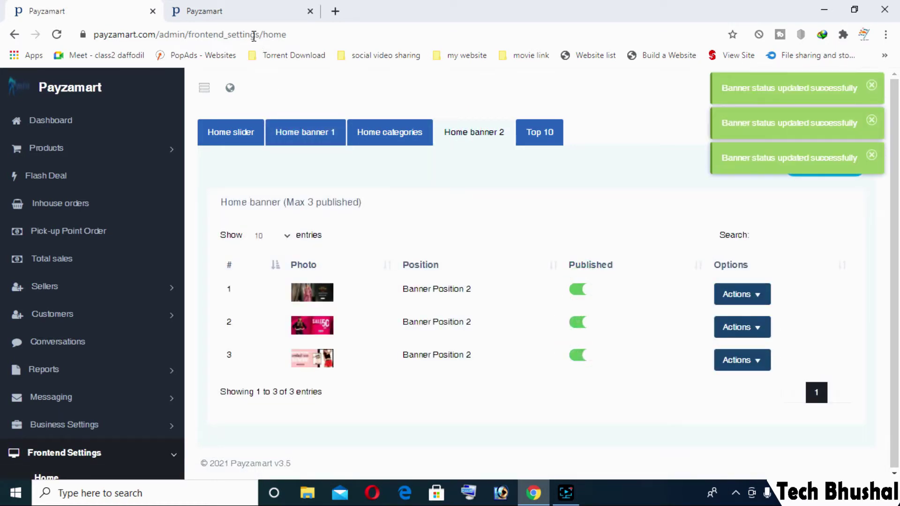
- Reload the Payzamart storefront home page and examine both rows of new banners
{"action": "left_click", "coordinate": [250, 12]}
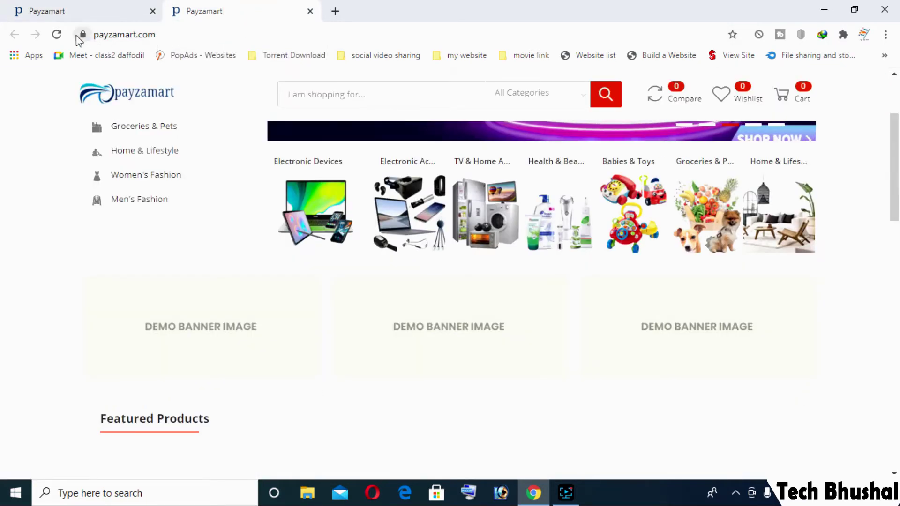
{"action": "left_click", "coordinate": [57, 34]}
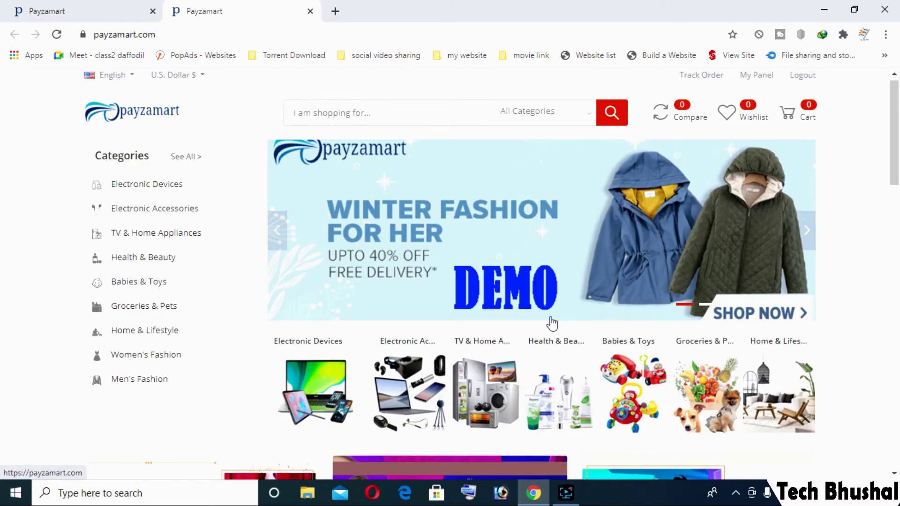
{"action": "scroll", "coordinate": [569, 302], "scroll_direction": "down", "scroll_amount": 5}
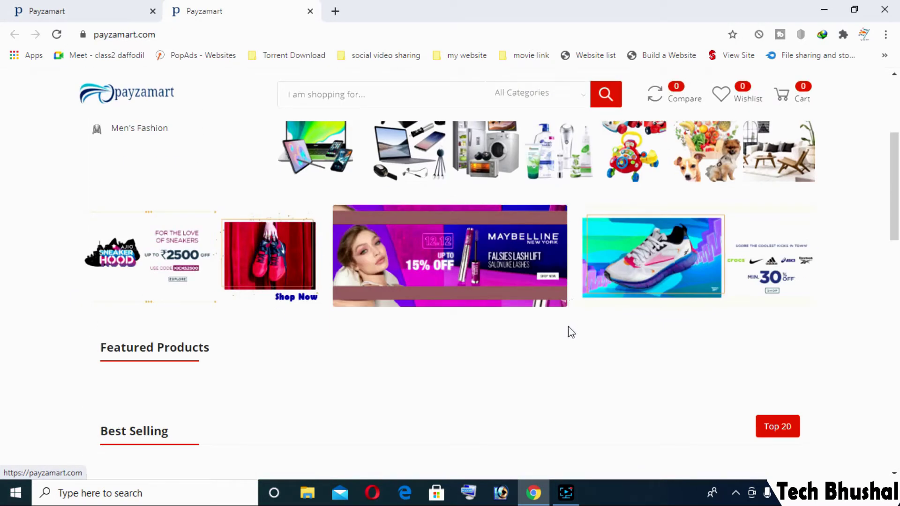
{"action": "scroll", "coordinate": [569, 335], "scroll_direction": "down", "scroll_amount": 3}
{"action": "scroll", "coordinate": [569, 336], "scroll_direction": "up", "scroll_amount": 3}
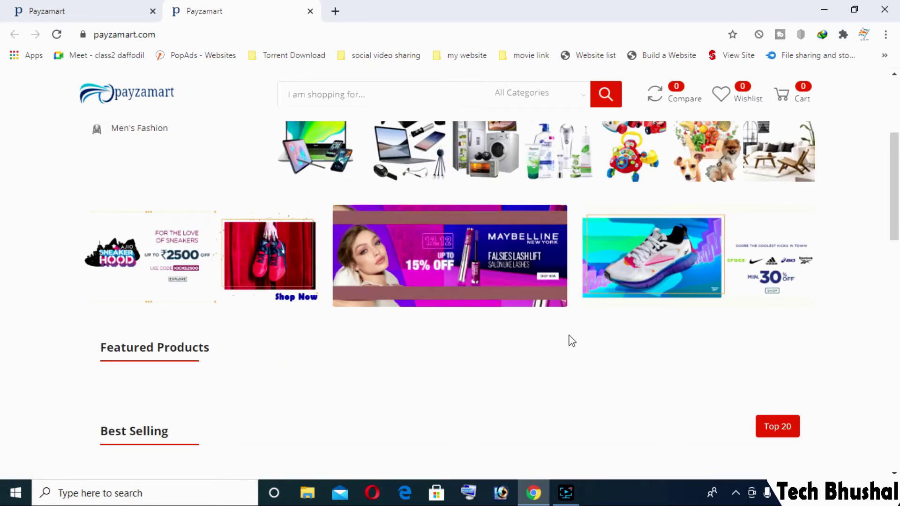
{"action": "scroll", "coordinate": [571, 340], "scroll_direction": "down", "scroll_amount": 5}
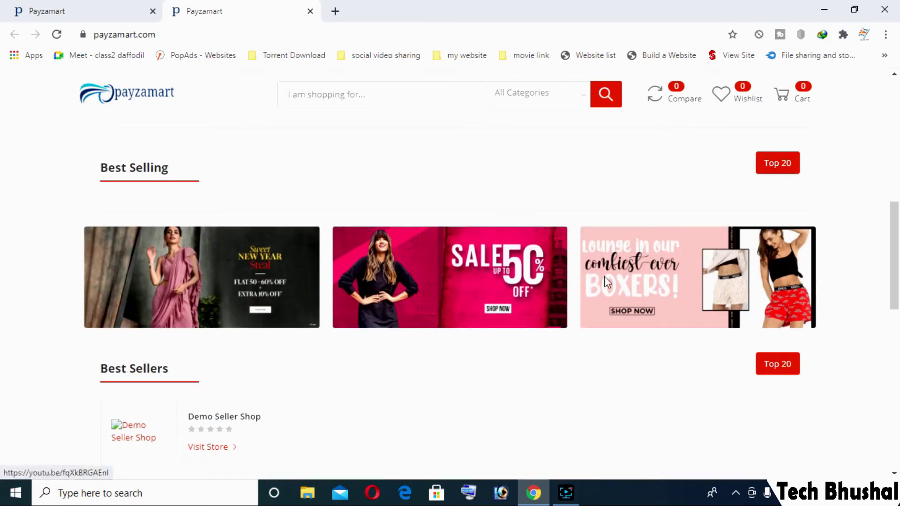
- Look over the storefront home page from the category row down to the top categories and brands, and return to the admin page
{"action": "scroll", "coordinate": [626, 281], "scroll_direction": "up", "scroll_amount": 6}
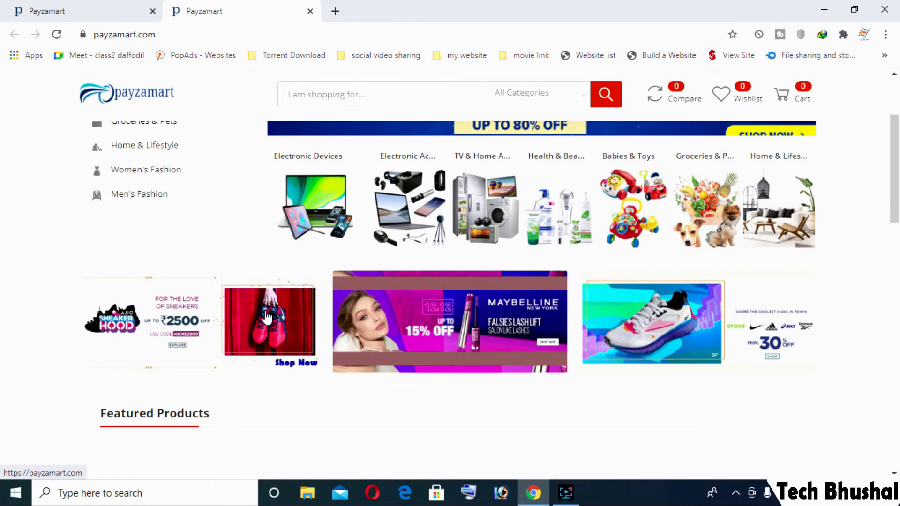
{"action": "scroll", "coordinate": [260, 300], "scroll_direction": "down", "scroll_amount": 4}
{"action": "scroll", "coordinate": [324, 281], "scroll_direction": "down", "scroll_amount": 5}
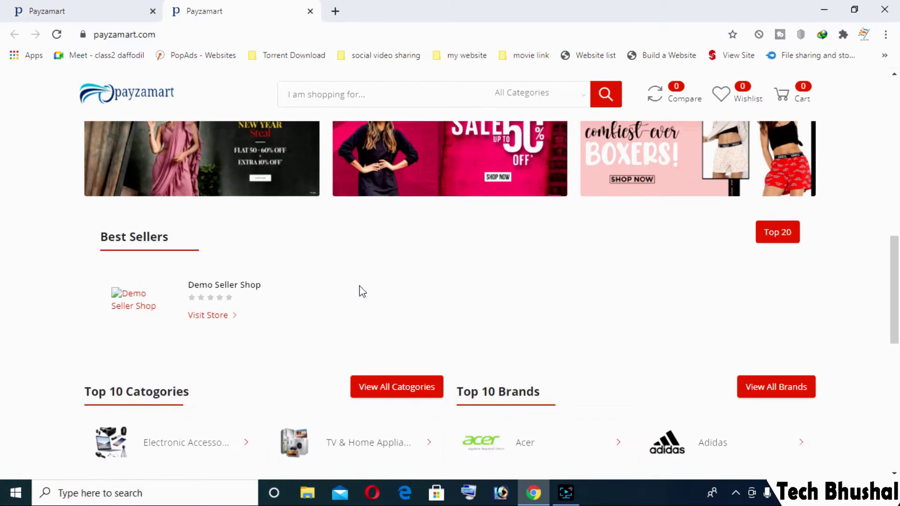
{"action": "scroll", "coordinate": [360, 291], "scroll_direction": "up", "scroll_amount": 12}
{"action": "left_click", "coordinate": [66, 10]}
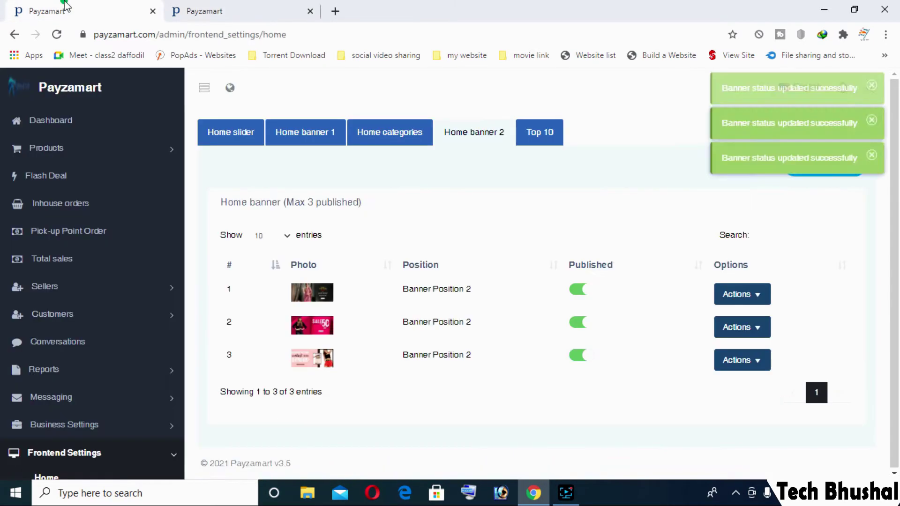
{"action": "left_click", "coordinate": [386, 134]}
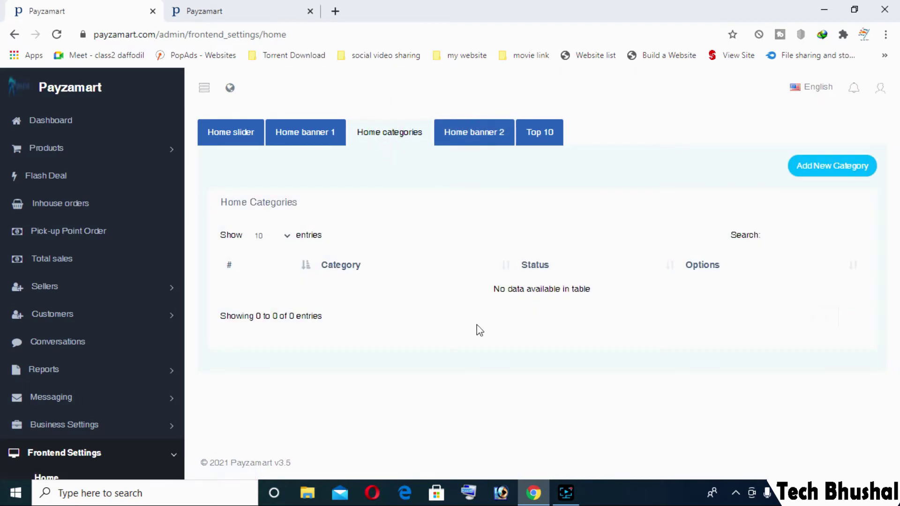
{"action": "left_click", "coordinate": [841, 167]}
{"action": "left_click", "coordinate": [657, 209]}
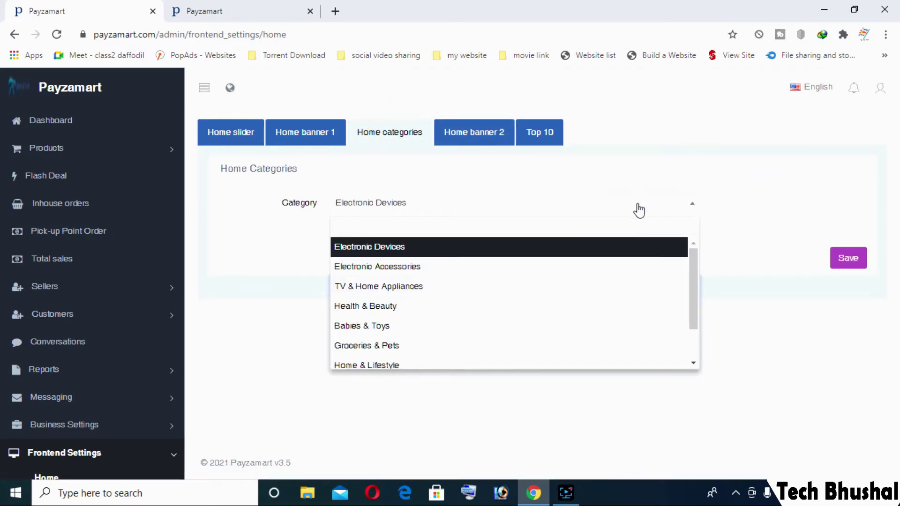
{"action": "left_click", "coordinate": [356, 247]}
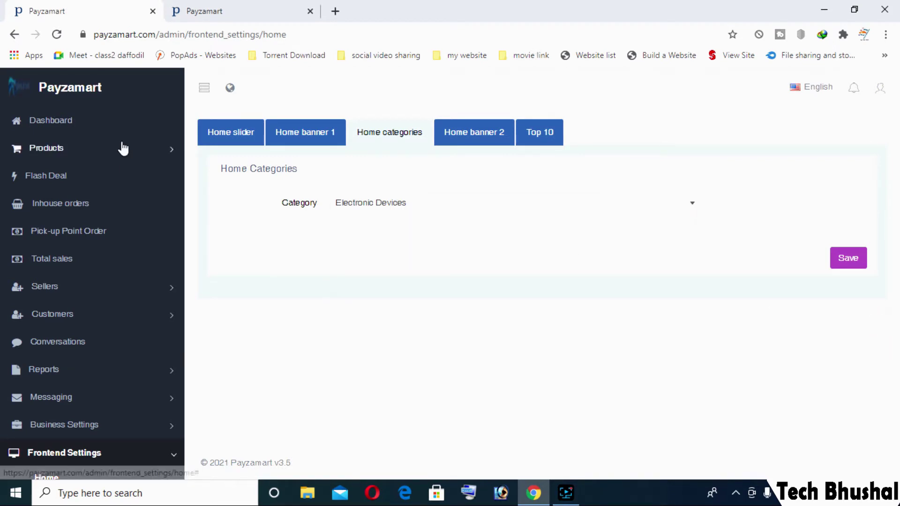
- Open the form for adding a new in-house product
{"action": "left_click", "coordinate": [40, 122]}
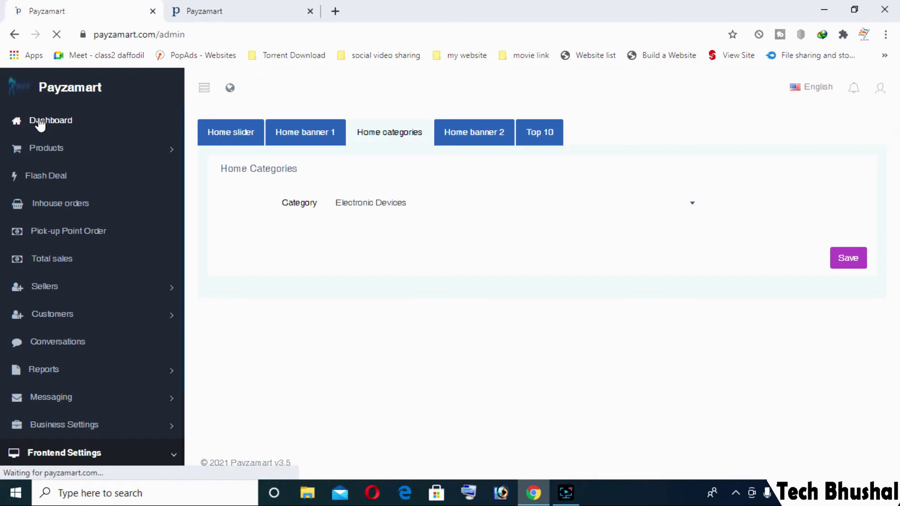
{"action": "left_click", "coordinate": [41, 150]}
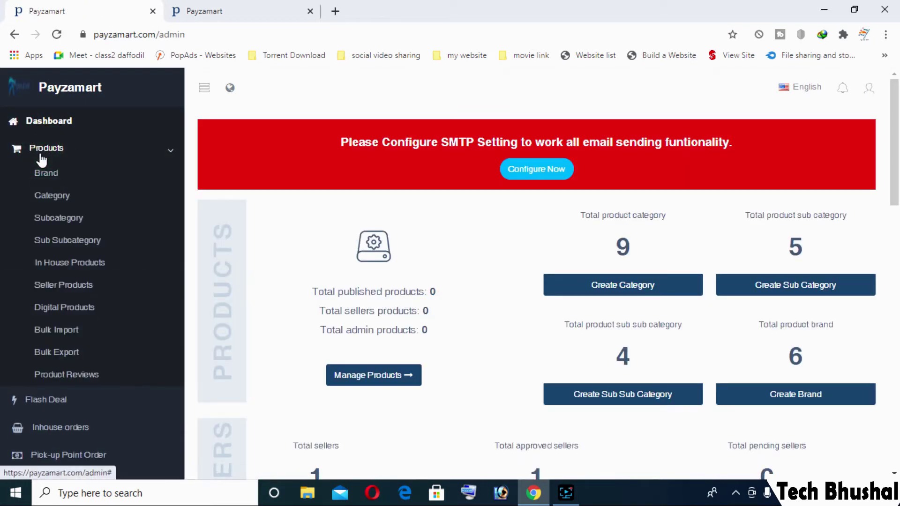
{"action": "scroll", "coordinate": [113, 284], "scroll_direction": "down", "scroll_amount": 1}
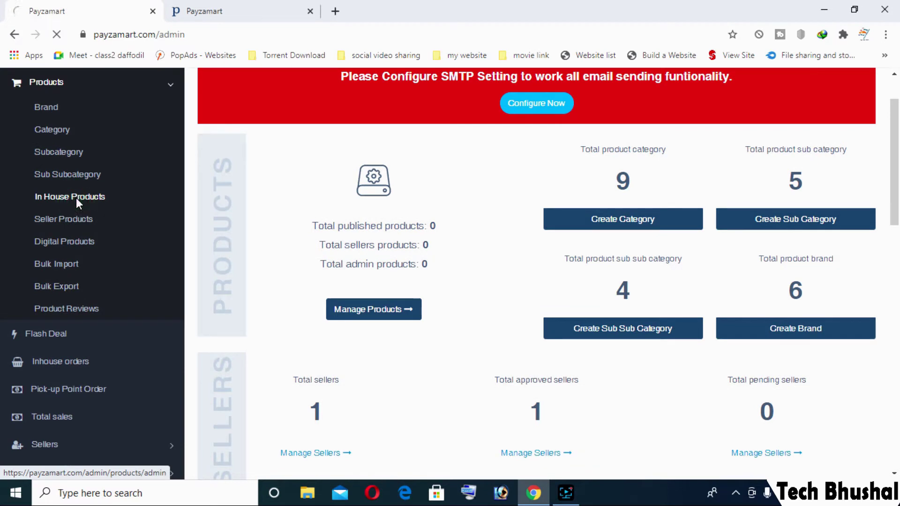
{"action": "left_click", "coordinate": [844, 131]}
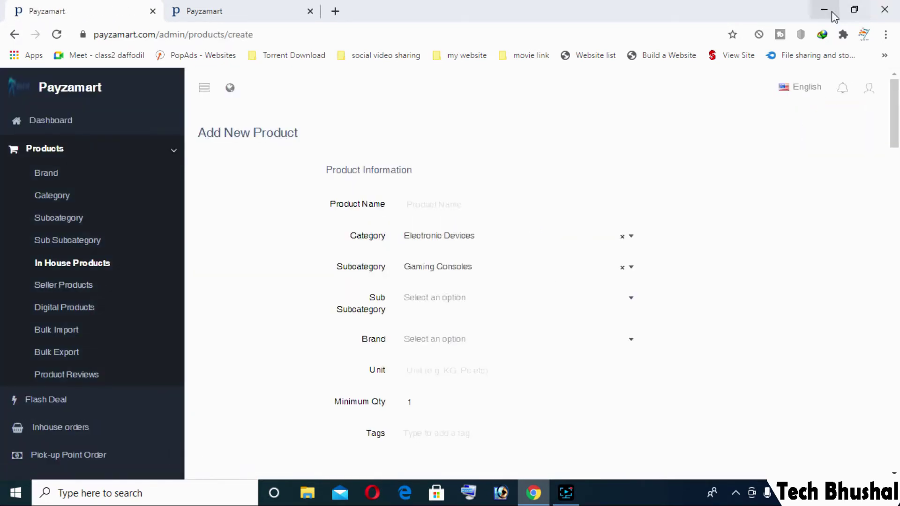
- Name the product 85A Cartidge and set its subcategory to Printers under Electronic Devices
{"action": "left_click", "coordinate": [491, 209]}
{"action": "type", "text": "85A Cartidge"}
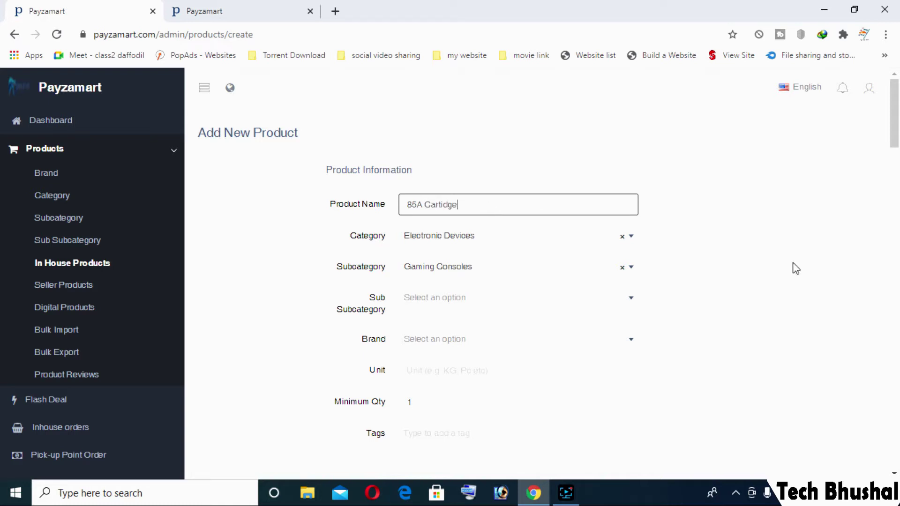
{"action": "left_click", "coordinate": [824, 264]}
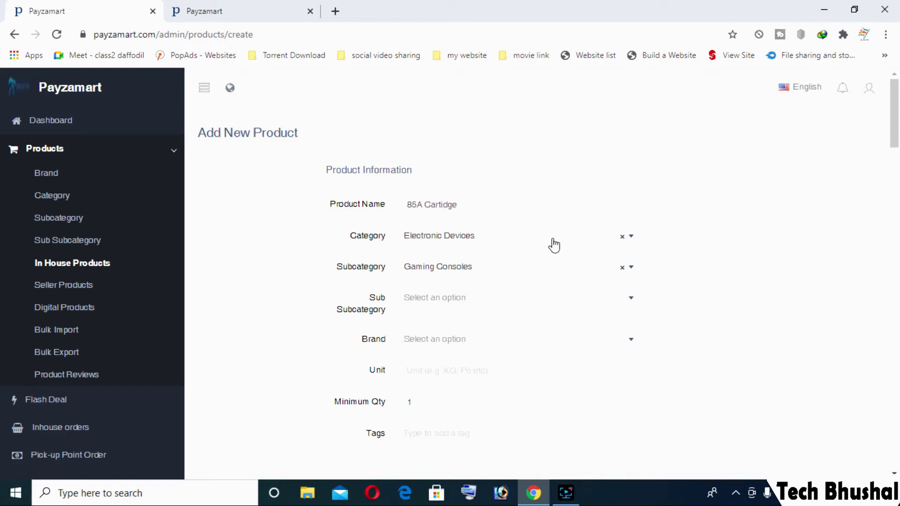
{"action": "left_click", "coordinate": [552, 237]}
{"action": "left_click", "coordinate": [552, 237]}
{"action": "left_click", "coordinate": [540, 266]}
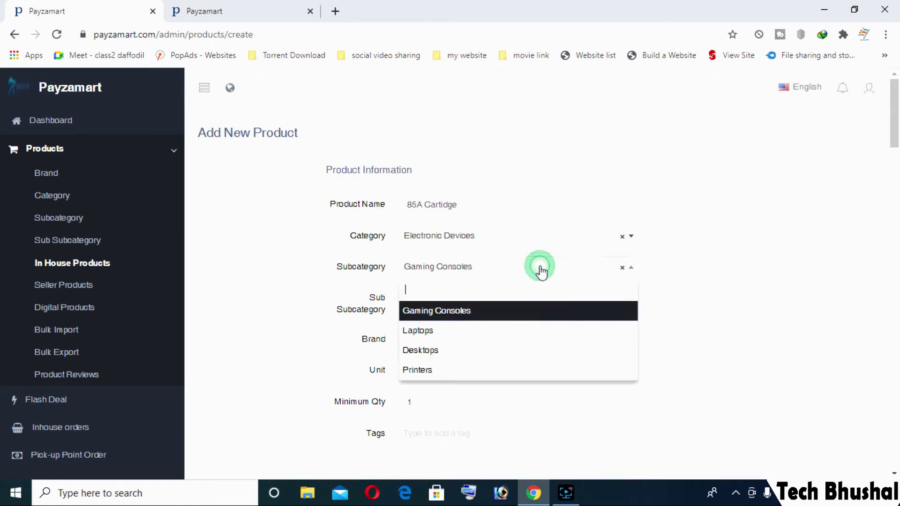
{"action": "left_click", "coordinate": [448, 368]}
{"action": "scroll", "coordinate": [875, 302], "scroll_direction": "down", "scroll_amount": 1}
{"action": "left_click", "coordinate": [526, 230]}
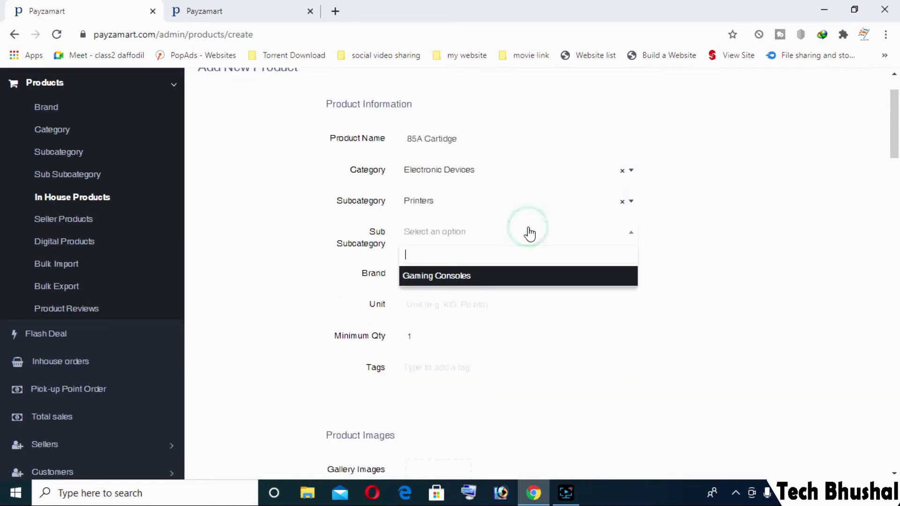
{"action": "left_click", "coordinate": [526, 230]}
- Set the product's brand to Hp and its unit to Pc
{"action": "scroll", "coordinate": [734, 238], "scroll_direction": "down", "scroll_amount": 1}
{"action": "scroll", "coordinate": [734, 239], "scroll_direction": "down", "scroll_amount": 2}
{"action": "scroll", "coordinate": [617, 238], "scroll_direction": "up", "scroll_amount": 1}
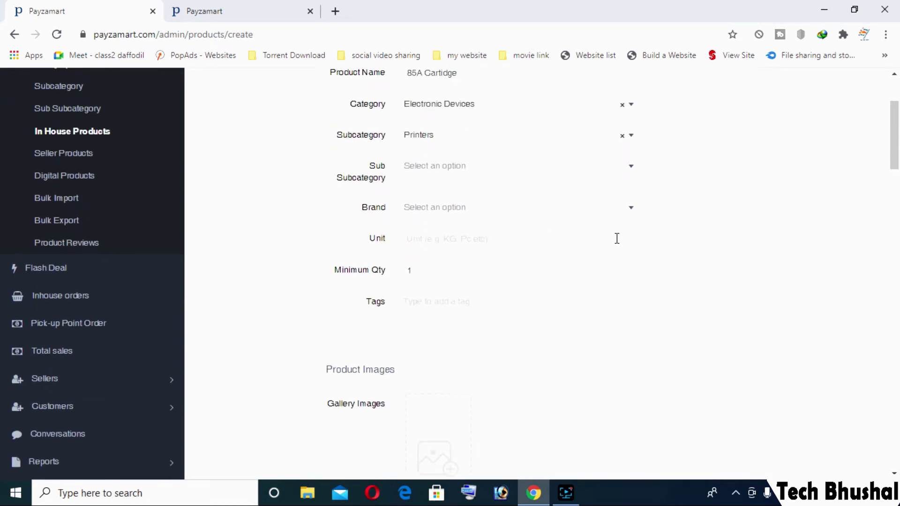
{"action": "left_click", "coordinate": [479, 209]}
{"action": "scroll", "coordinate": [471, 320], "scroll_direction": "down", "scroll_amount": 1}
{"action": "scroll", "coordinate": [472, 321], "scroll_direction": "down", "scroll_amount": 2}
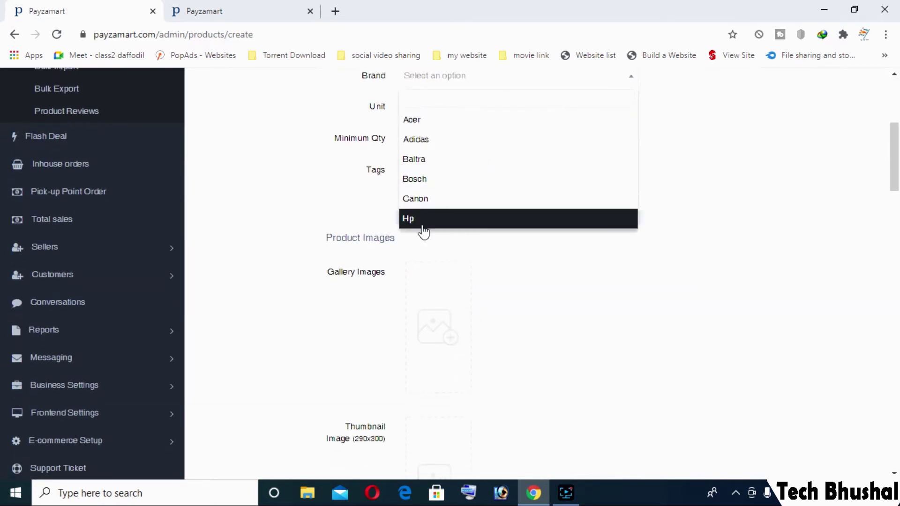
{"action": "left_click", "coordinate": [423, 224]}
{"action": "scroll", "coordinate": [497, 230], "scroll_direction": "up", "scroll_amount": 1}
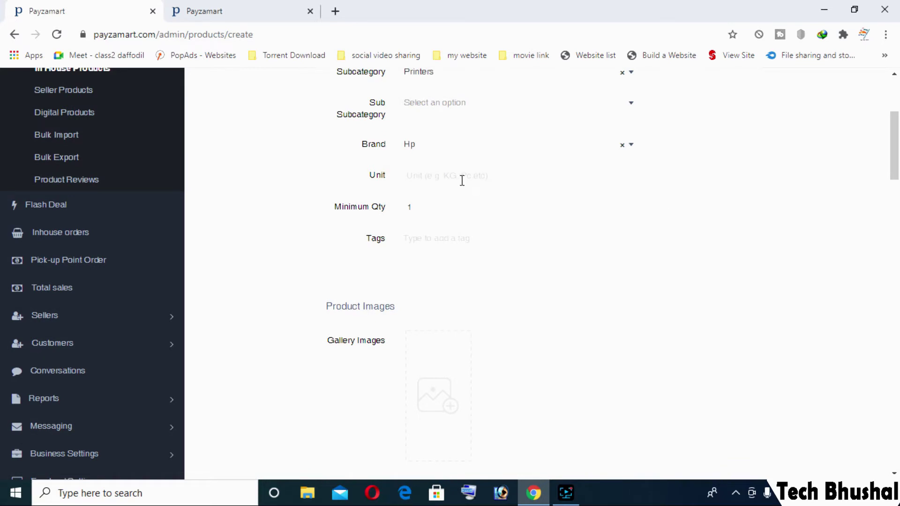
{"action": "left_click", "coordinate": [457, 175]}
{"action": "type", "text": "Pc"}
{"action": "left_click", "coordinate": [471, 204]}
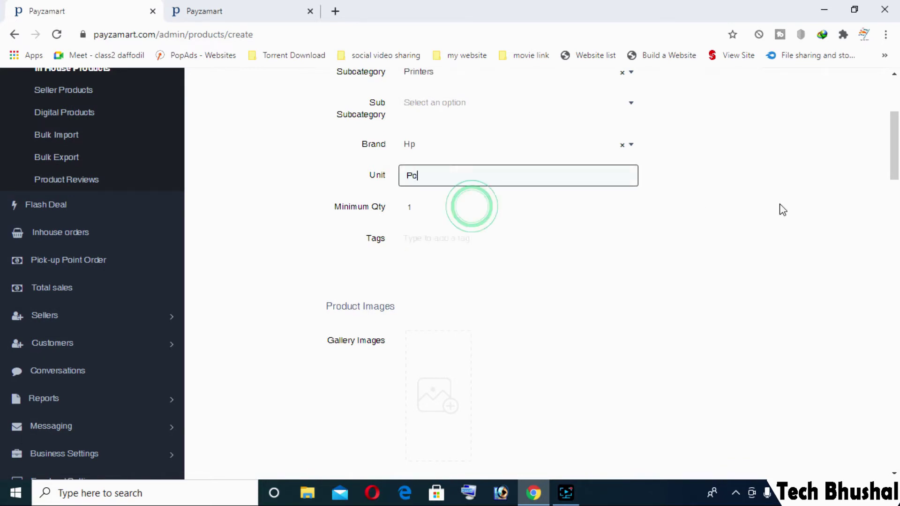
{"action": "left_click", "coordinate": [789, 192]}
{"action": "left_click", "coordinate": [418, 207]}
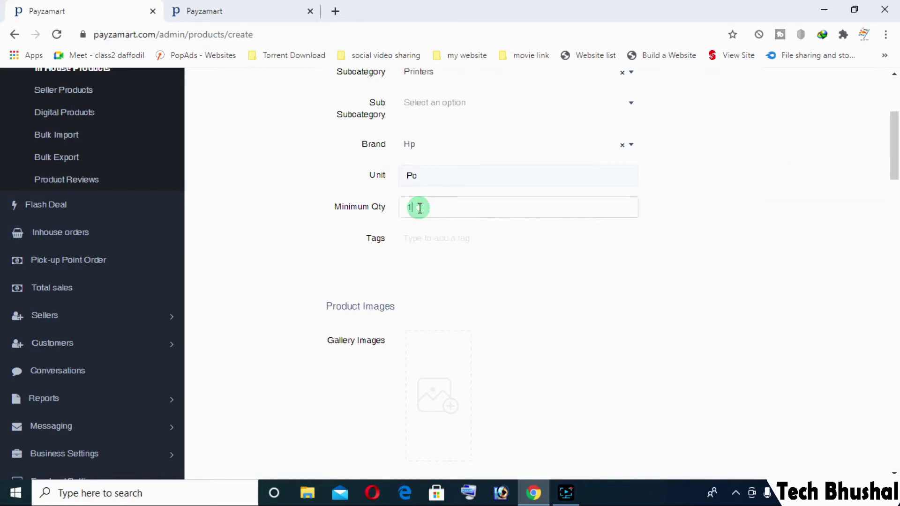
- Add the product tags cartidge, hp, printer and ink
{"action": "scroll", "coordinate": [691, 235], "scroll_direction": "down", "scroll_amount": 1}
{"action": "left_click", "coordinate": [463, 174]}
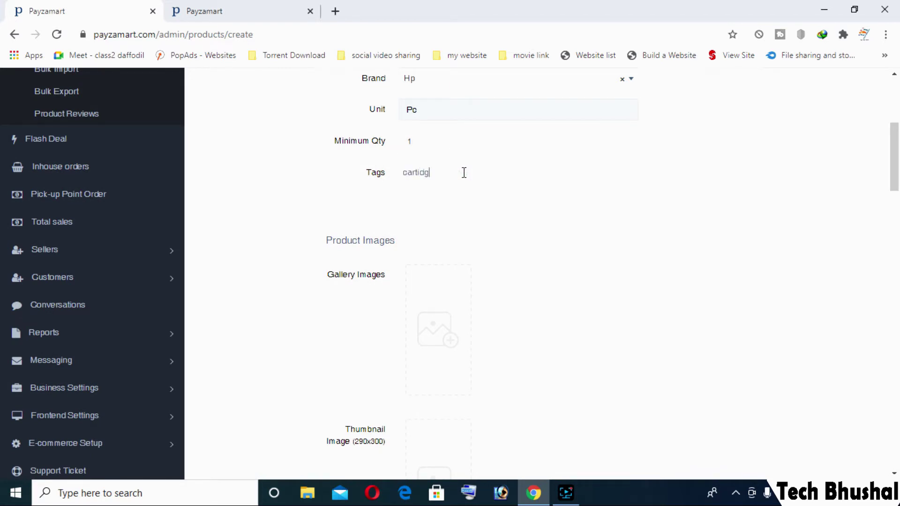
{"action": "type", "text": "cartidge"}
{"action": "key", "text": "Return"}
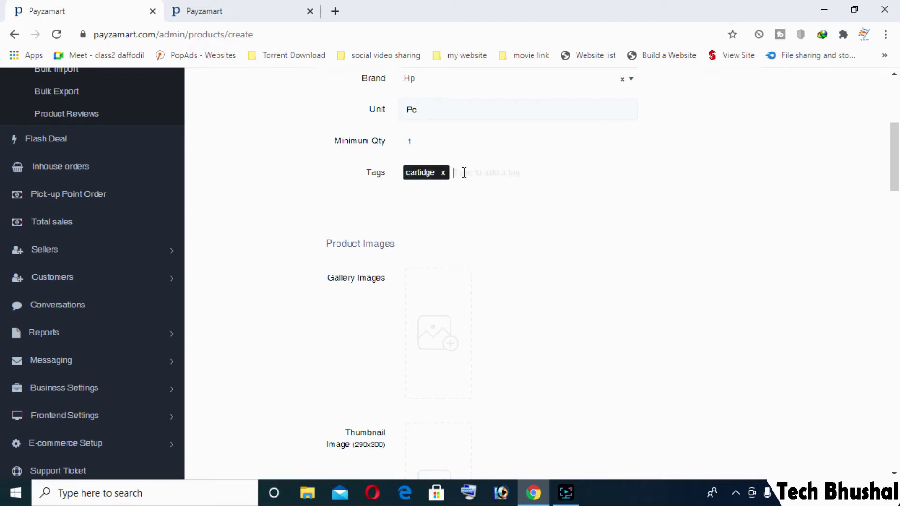
{"action": "type", "text": "hp"}
{"action": "key", "text": "Return"}
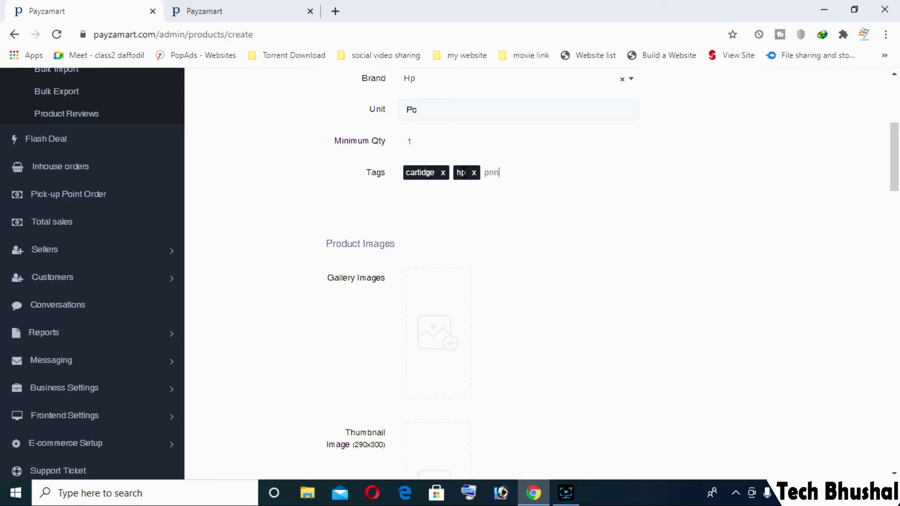
{"action": "type", "text": "printer"}
{"action": "key", "text": "Return"}
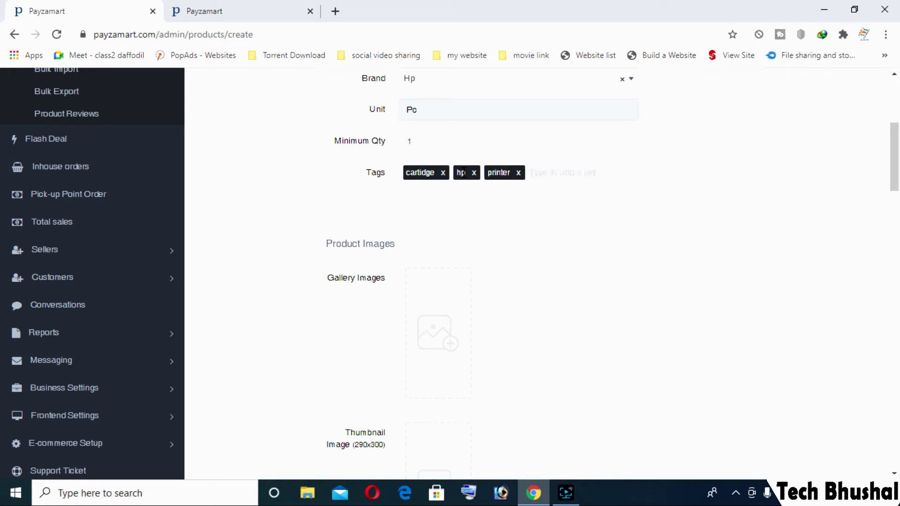
{"action": "type", "text": "ink"}
{"action": "key", "text": "Return"}
- Upload images 2 and 3 from the 85 a cartidge folder as the product's gallery images
{"action": "scroll", "coordinate": [544, 254], "scroll_direction": "down", "scroll_amount": 2}
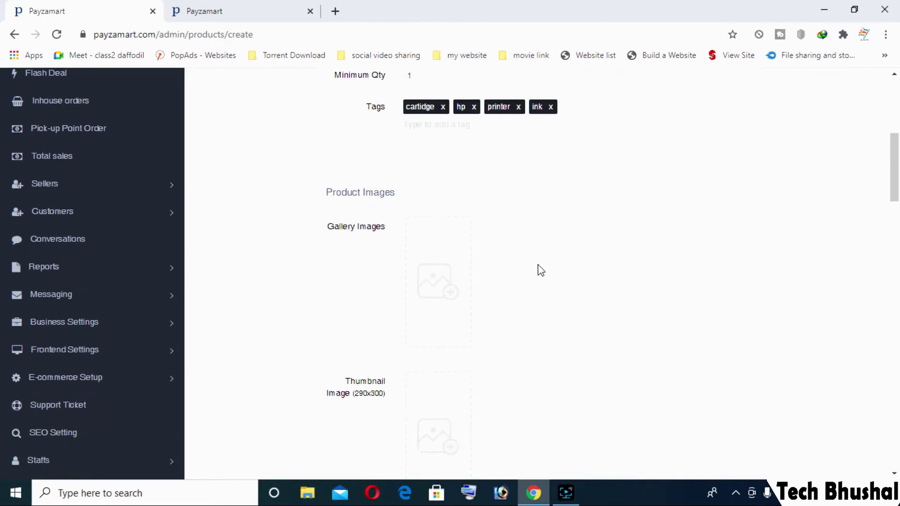
{"action": "left_click", "coordinate": [434, 271]}
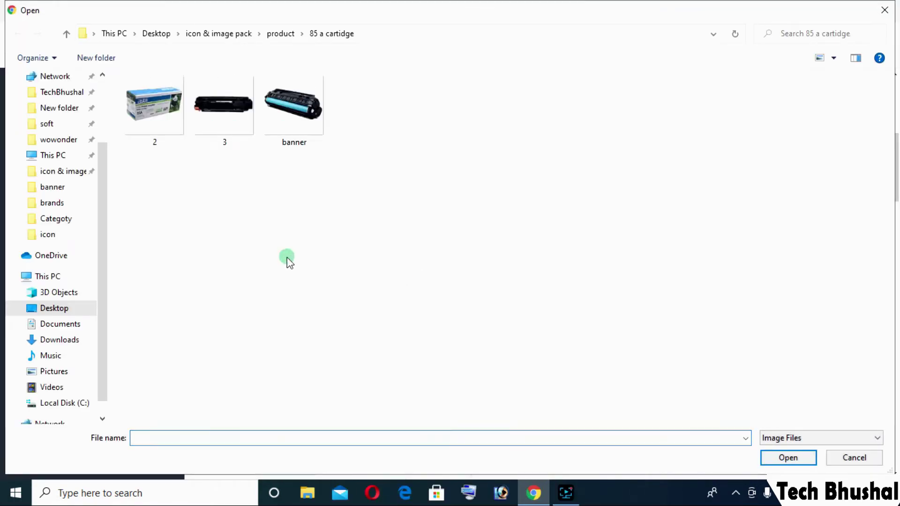
{"action": "double_click", "coordinate": [142, 108]}
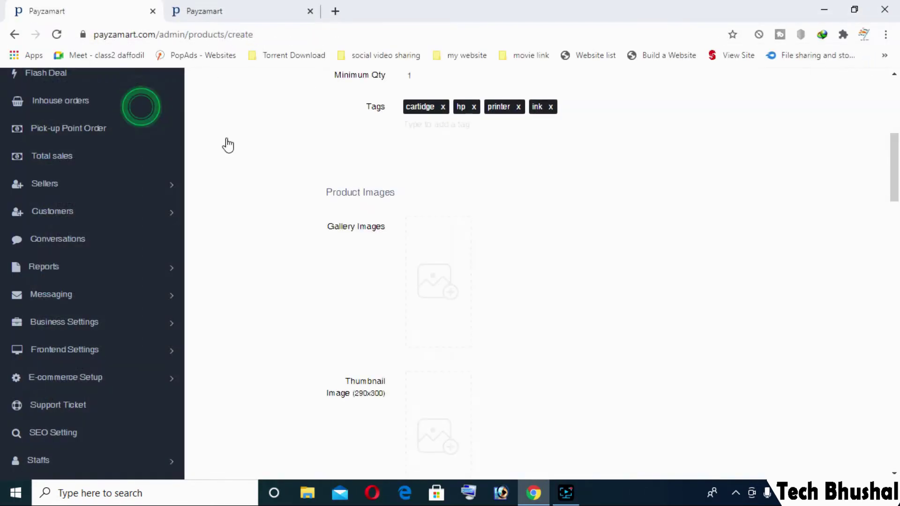
{"action": "left_click", "coordinate": [522, 281]}
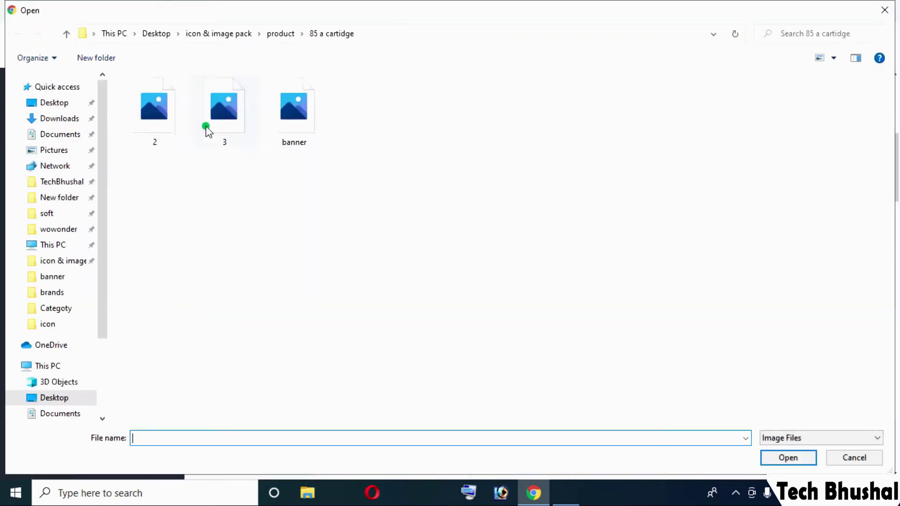
{"action": "left_click", "coordinate": [207, 129]}
{"action": "double_click", "coordinate": [223, 124]}
- Upload the banner image from the 85 a cartidge folder as the product's thumbnail image
{"action": "scroll", "coordinate": [480, 365], "scroll_direction": "down", "scroll_amount": 3}
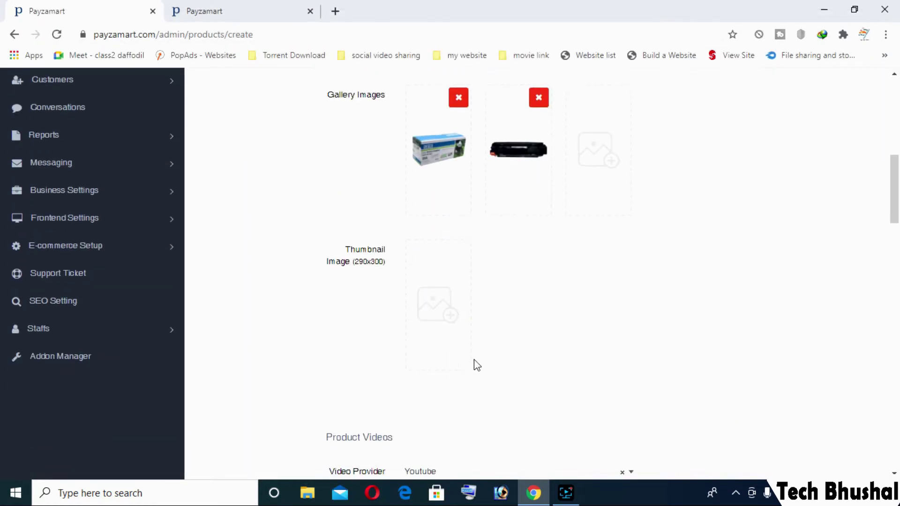
{"action": "left_click", "coordinate": [432, 322]}
{"action": "left_click", "coordinate": [280, 112]}
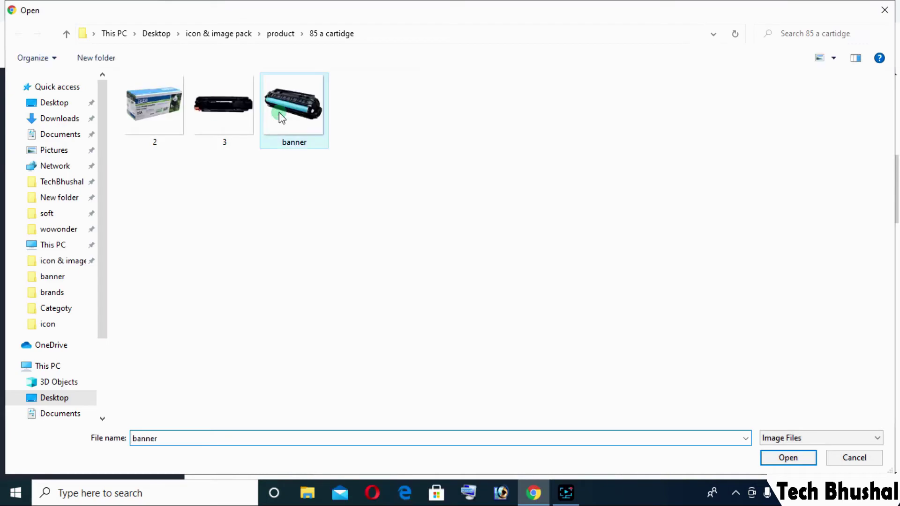
{"action": "double_click", "coordinate": [279, 112]}
{"action": "scroll", "coordinate": [430, 314], "scroll_direction": "down", "scroll_amount": 4}
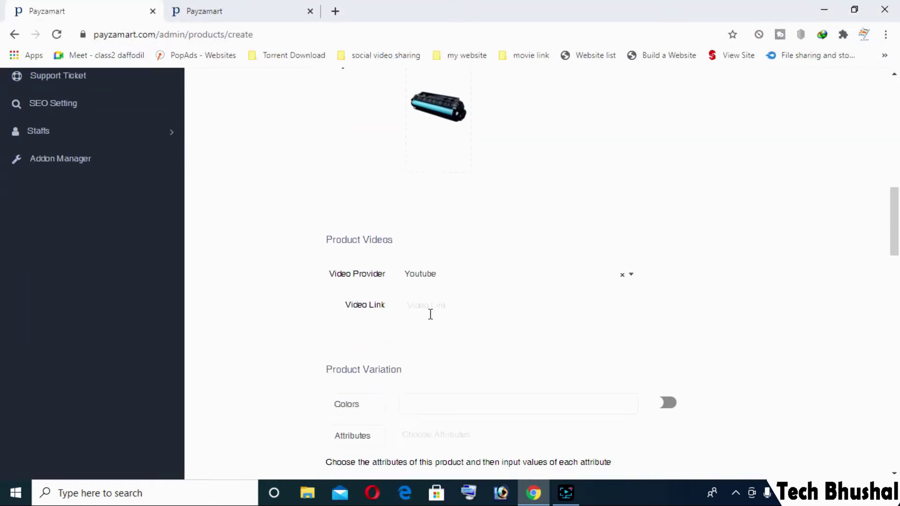
{"action": "left_click", "coordinate": [462, 306]}
{"action": "scroll", "coordinate": [577, 307], "scroll_direction": "down", "scroll_amount": 3}
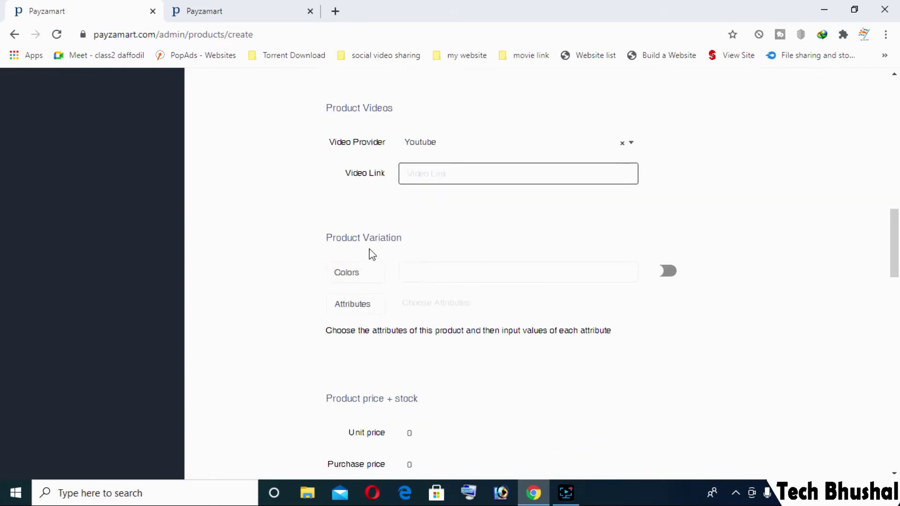
{"action": "left_click", "coordinate": [664, 273]}
{"action": "left_click", "coordinate": [522, 281]}
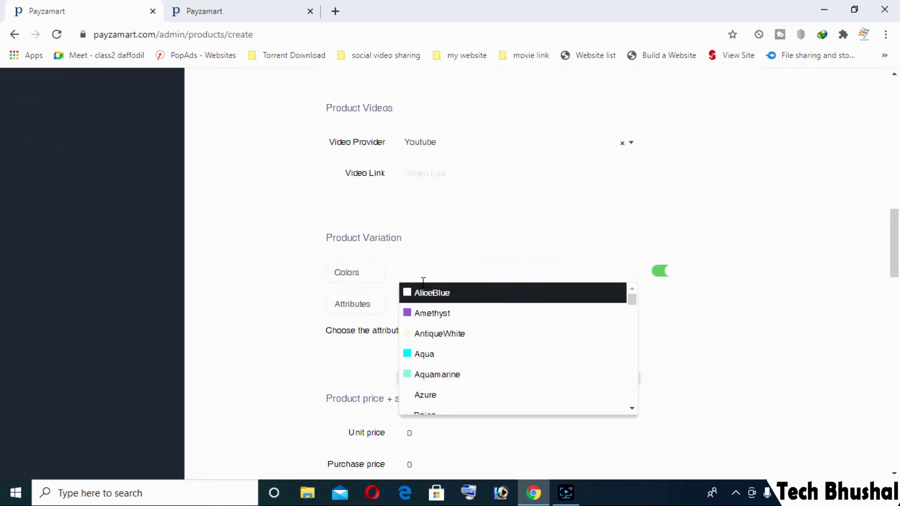
{"action": "left_click", "coordinate": [691, 317]}
{"action": "left_click", "coordinate": [661, 272]}
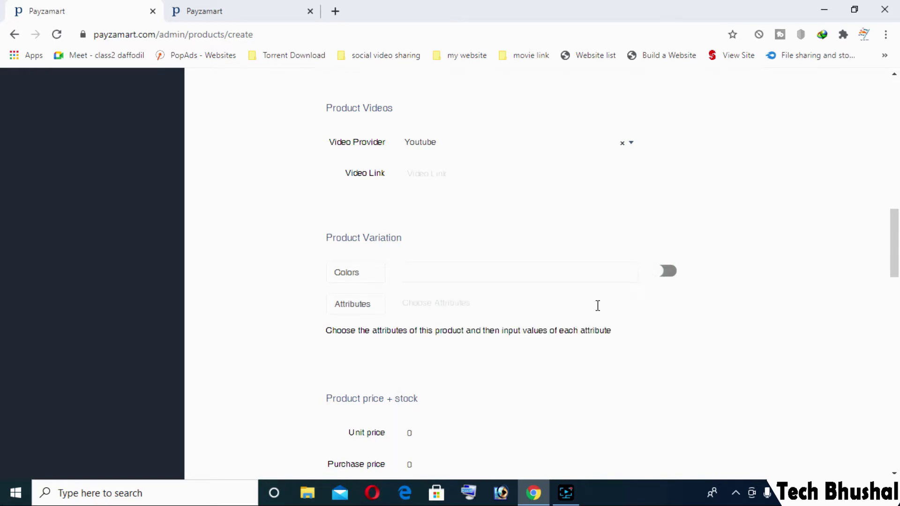
- Set the product's unit price to 450
{"action": "scroll", "coordinate": [577, 300], "scroll_direction": "down", "scroll_amount": 3}
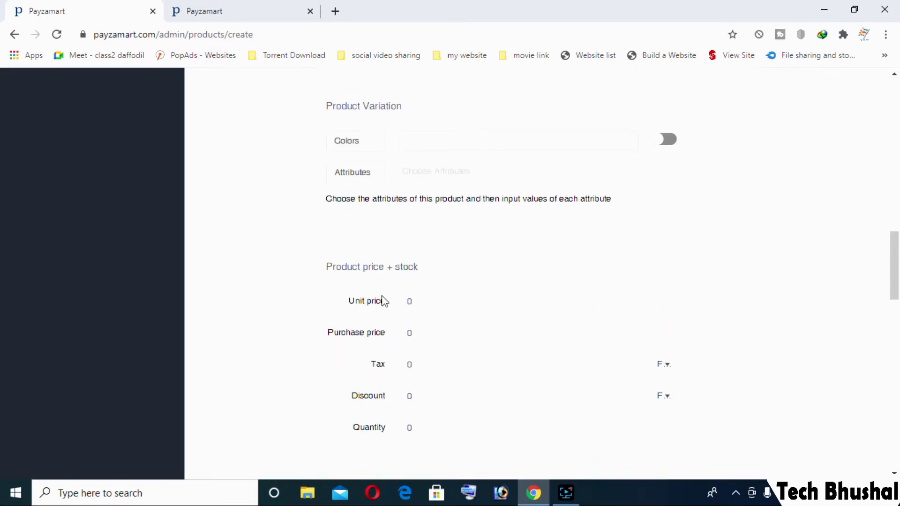
{"action": "double_click", "coordinate": [411, 302]}
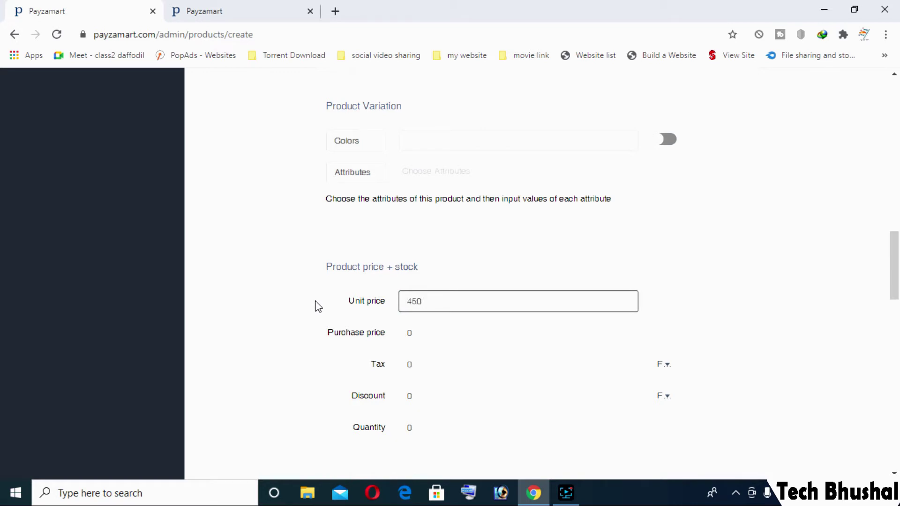
- Set the product's unit price to 450 and its purchase price to 410
{"action": "type", "text": "450"}
{"action": "double_click", "coordinate": [404, 334]}
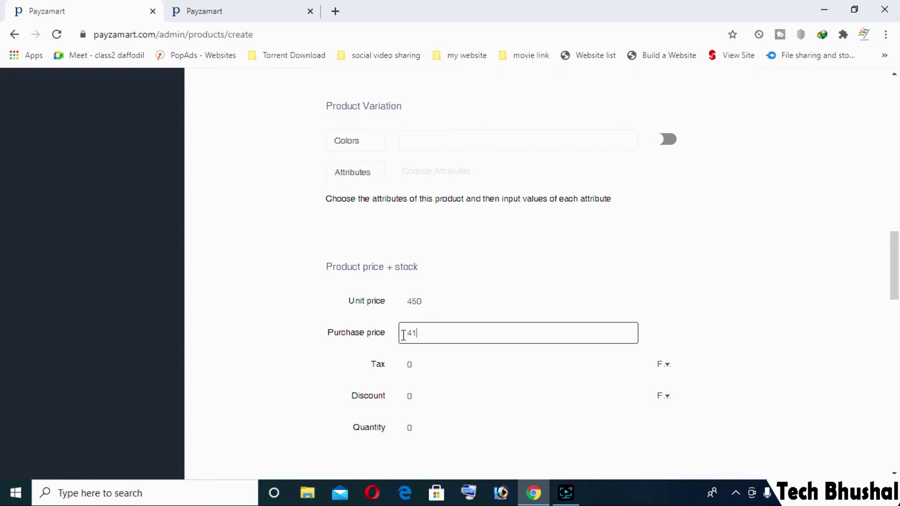
- Set the product's tax type to Percent and clear the tax amount
{"action": "left_click", "coordinate": [419, 366]}
{"action": "double_click", "coordinate": [409, 365]}
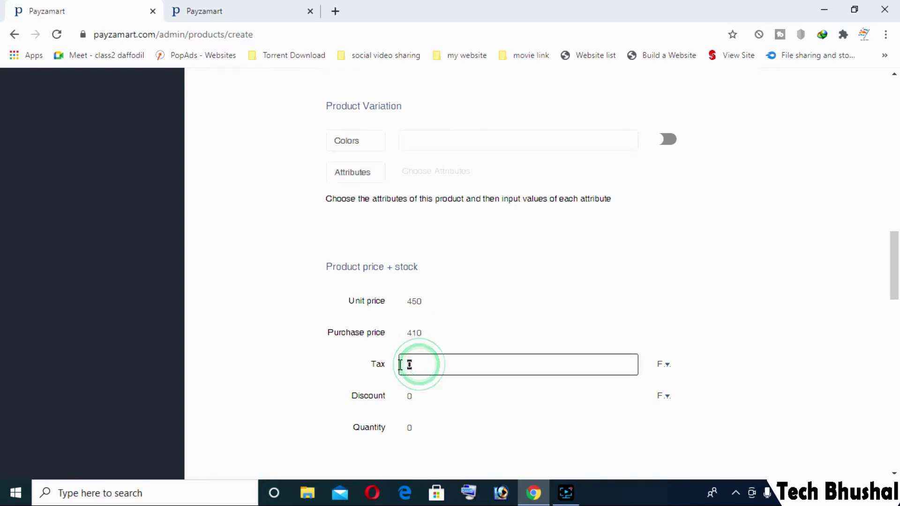
{"action": "left_click", "coordinate": [665, 370]}
{"action": "scroll", "coordinate": [664, 409], "scroll_direction": "down", "scroll_amount": 1}
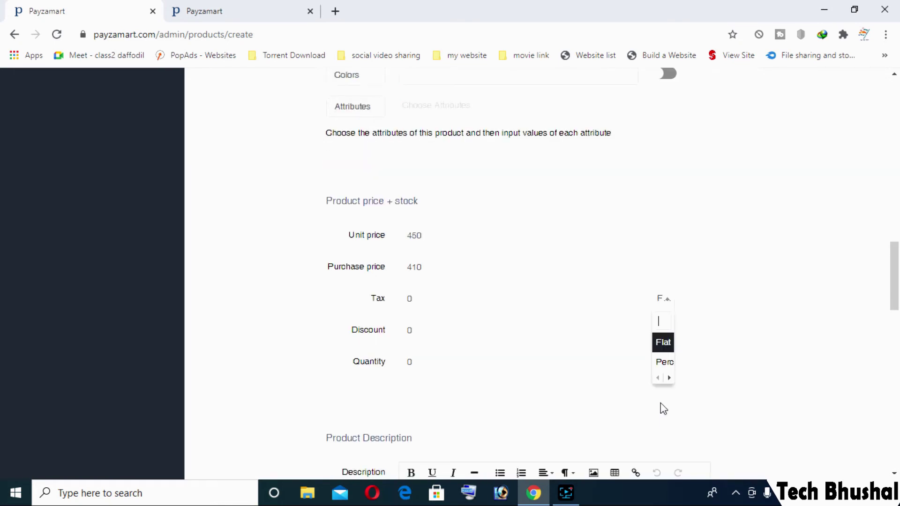
{"action": "left_click", "coordinate": [663, 362]}
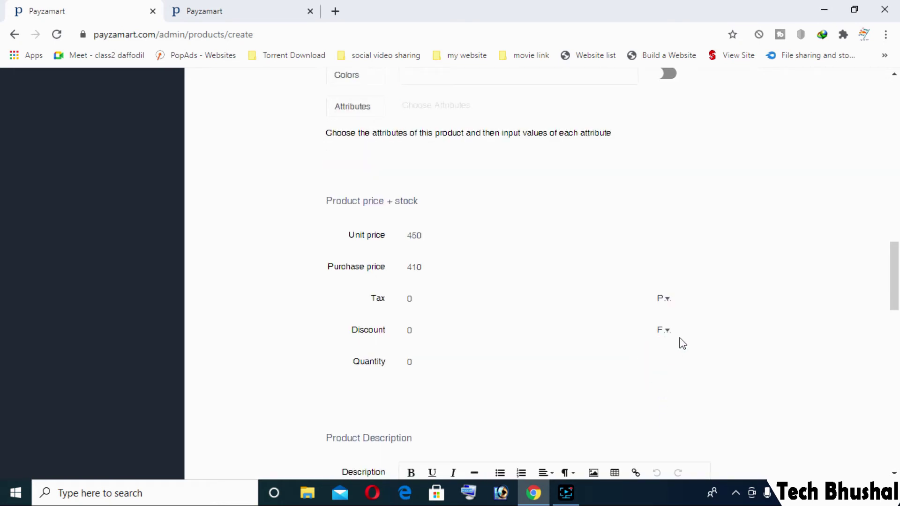
{"action": "left_click", "coordinate": [664, 298]}
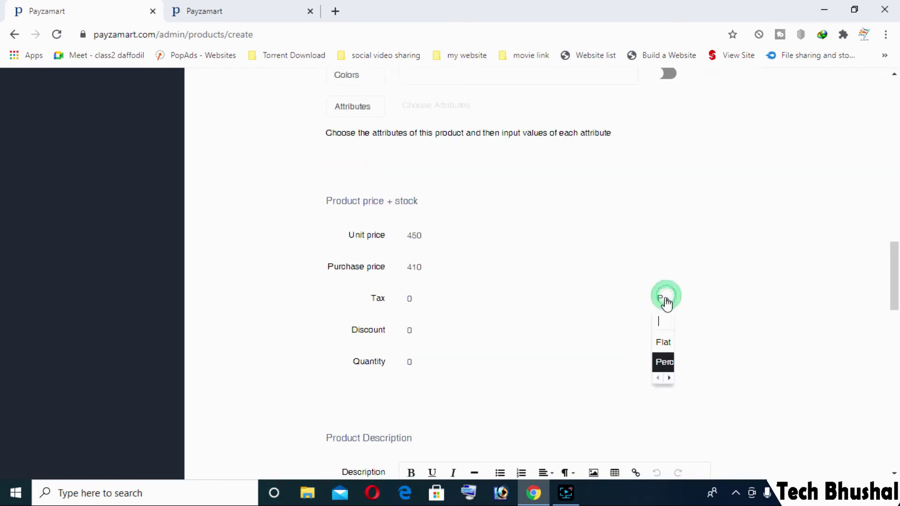
{"action": "left_click", "coordinate": [761, 303]}
{"action": "left_click", "coordinate": [483, 305]}
{"action": "key", "text": "BackSpace"}
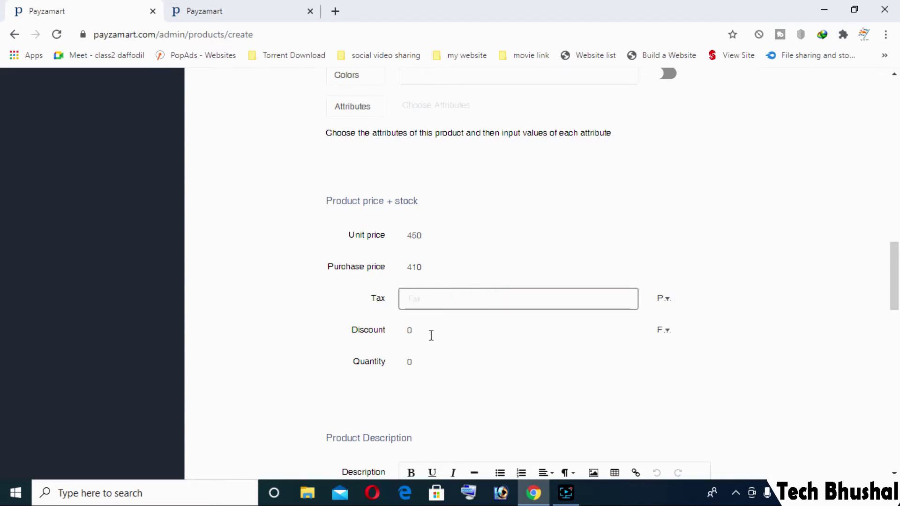
{"action": "left_click", "coordinate": [432, 334]}
{"action": "double_click", "coordinate": [428, 332]}
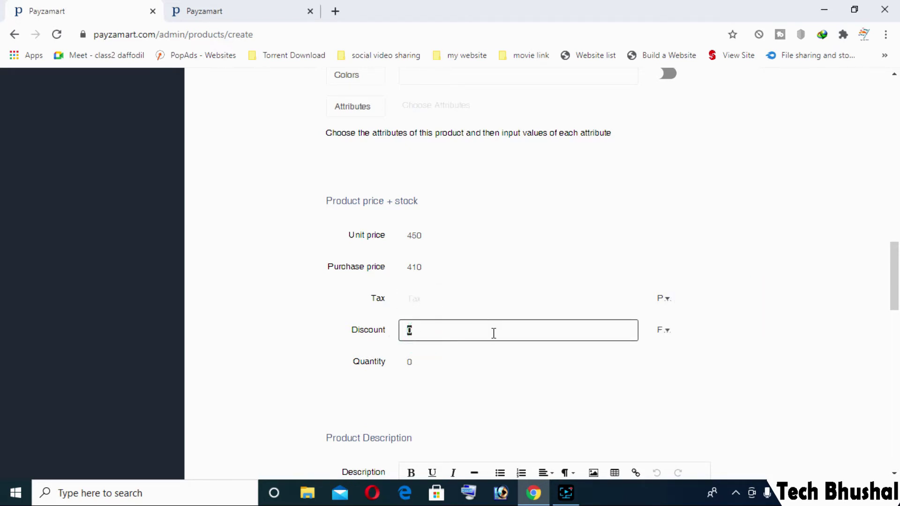
{"action": "left_click", "coordinate": [666, 332]}
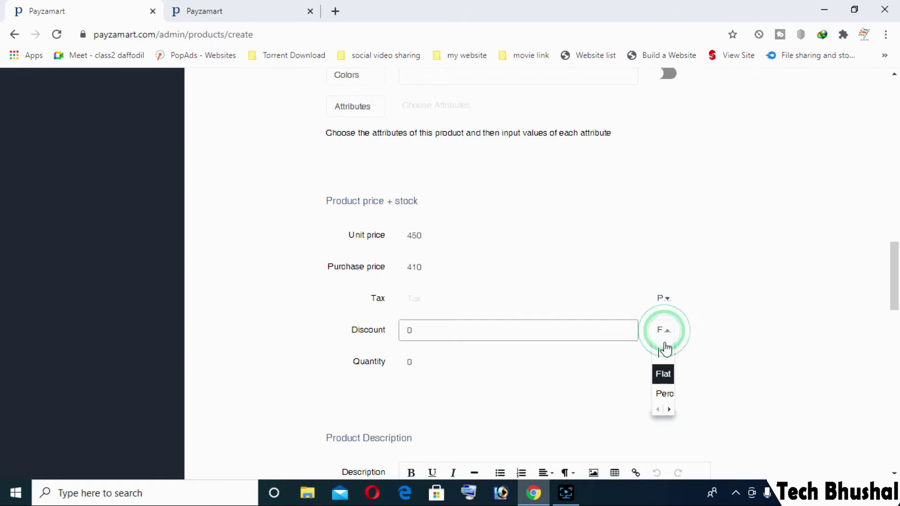
{"action": "left_click", "coordinate": [725, 353]}
- Set the product's quantity to 8
{"action": "double_click", "coordinate": [436, 367]}
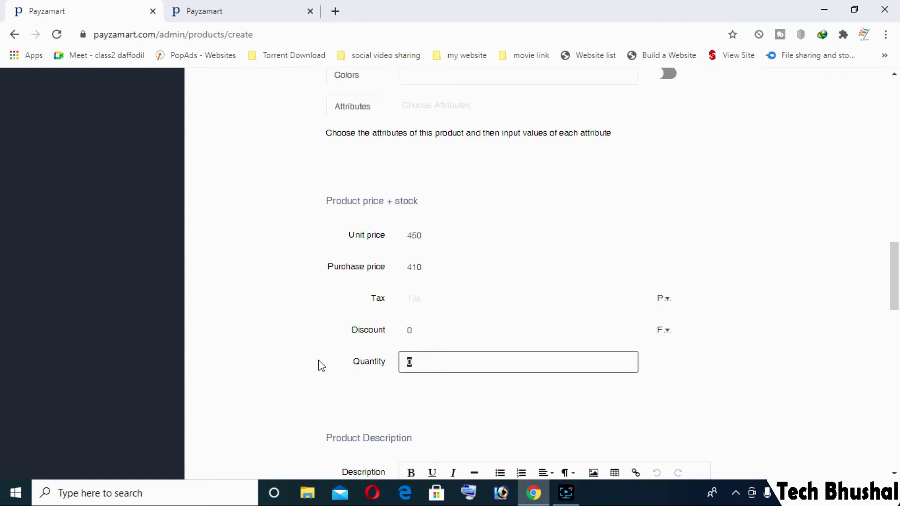
{"action": "double_click", "coordinate": [464, 353]}
{"action": "type", "text": "8"}
- Search Google for "85a cartidge" in a new browser tab to find text for the product description
{"action": "scroll", "coordinate": [542, 356], "scroll_direction": "down", "scroll_amount": 4}
{"action": "left_click", "coordinate": [430, 308]}
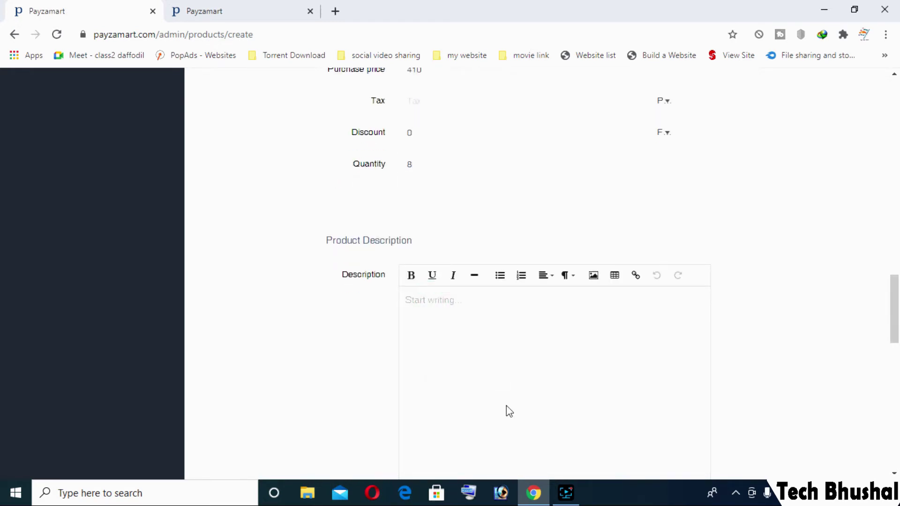
{"action": "scroll", "coordinate": [508, 408], "scroll_direction": "down", "scroll_amount": 4}
{"action": "scroll", "coordinate": [496, 367], "scroll_direction": "up", "scroll_amount": 3}
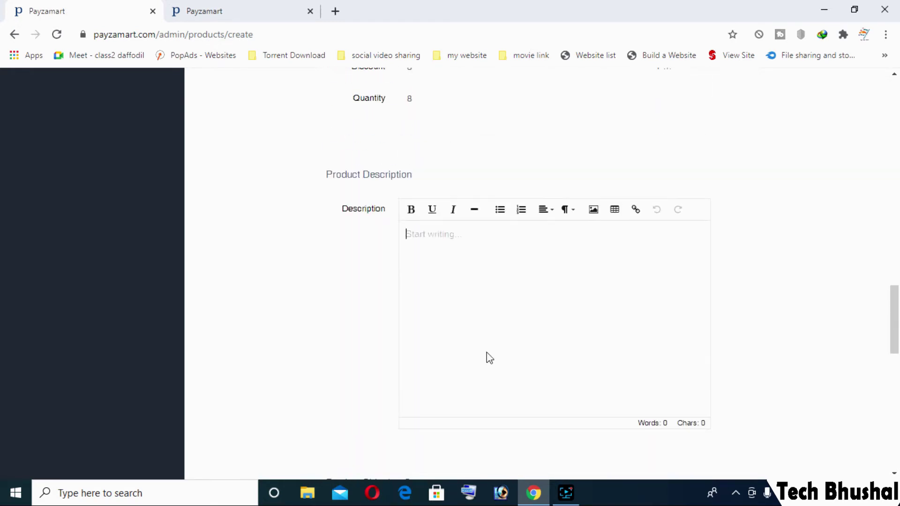
{"action": "left_click", "coordinate": [454, 249]}
{"action": "left_click", "coordinate": [201, 7]}
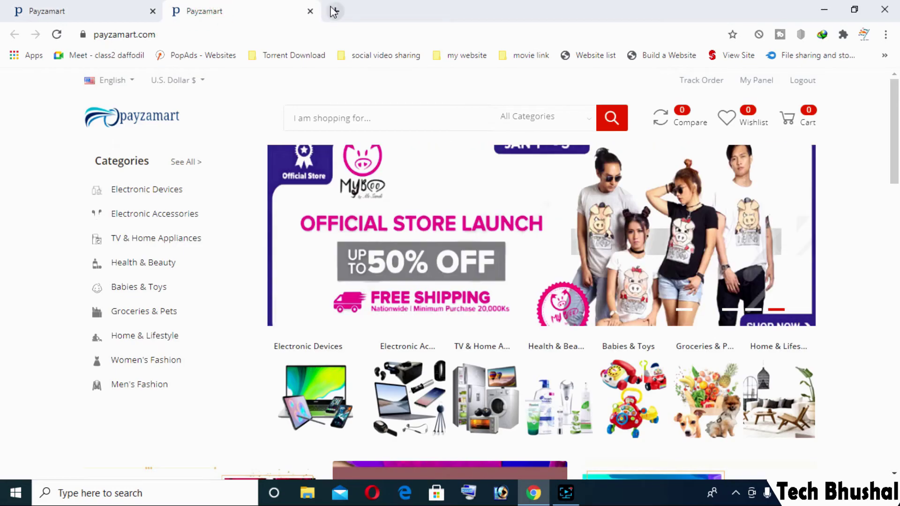
{"action": "left_click", "coordinate": [334, 11]}
{"action": "left_click", "coordinate": [310, 32]}
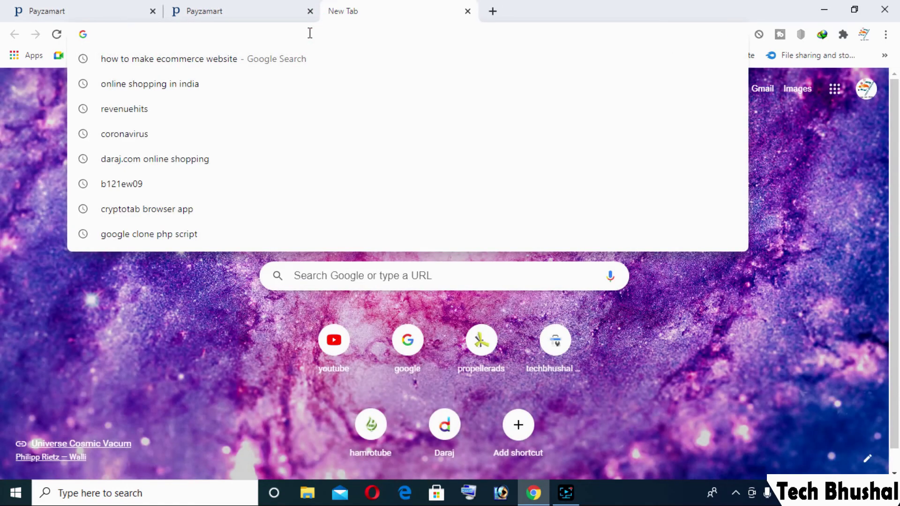
{"action": "type", "text": "85a cartidge"}
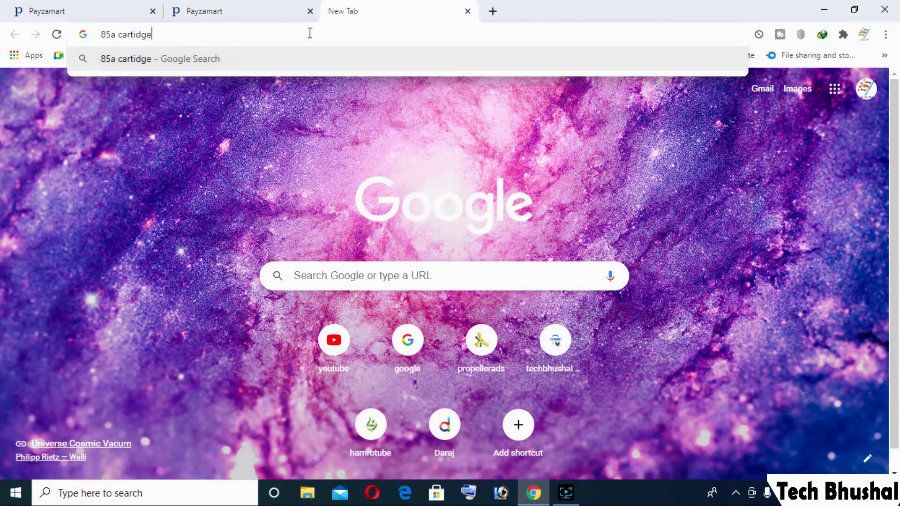
{"action": "key", "text": "Return"}
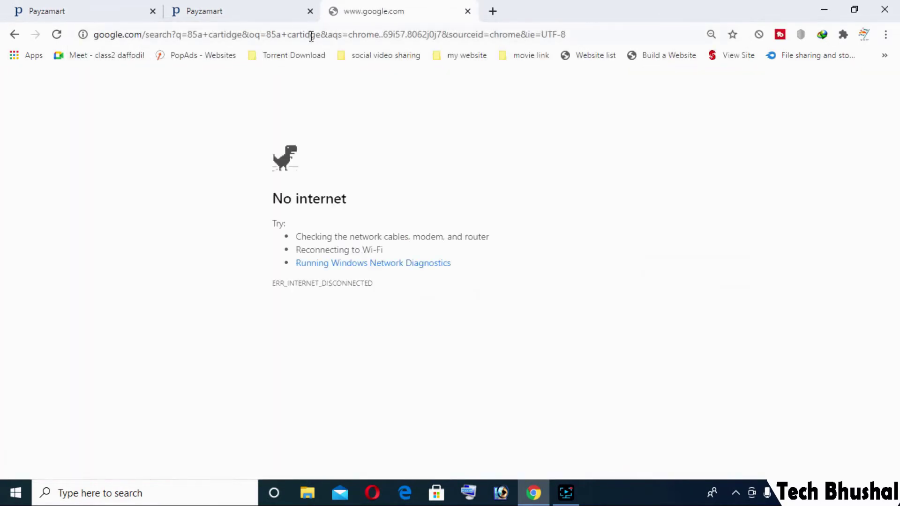
- Connect the computer to the netis Wi-Fi network
{"action": "left_click", "coordinate": [792, 494]}
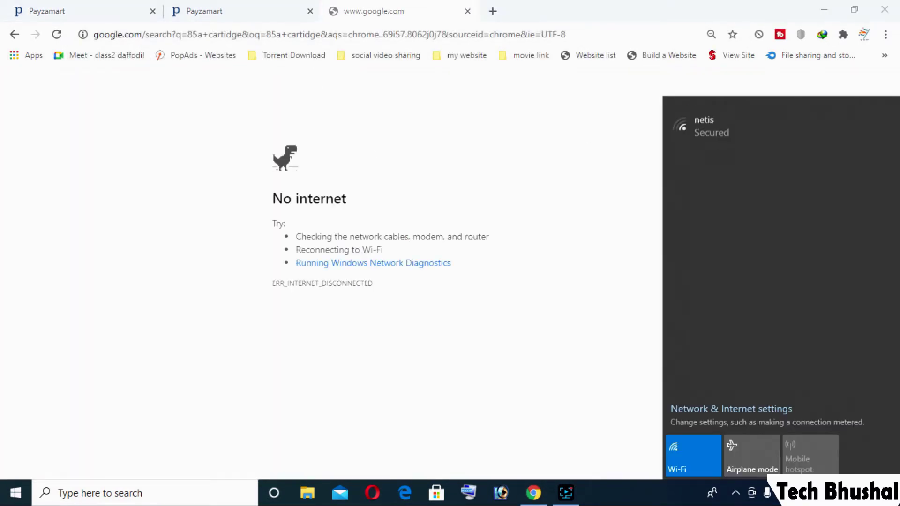
{"action": "left_click", "coordinate": [713, 123]}
{"action": "left_click", "coordinate": [844, 182]}
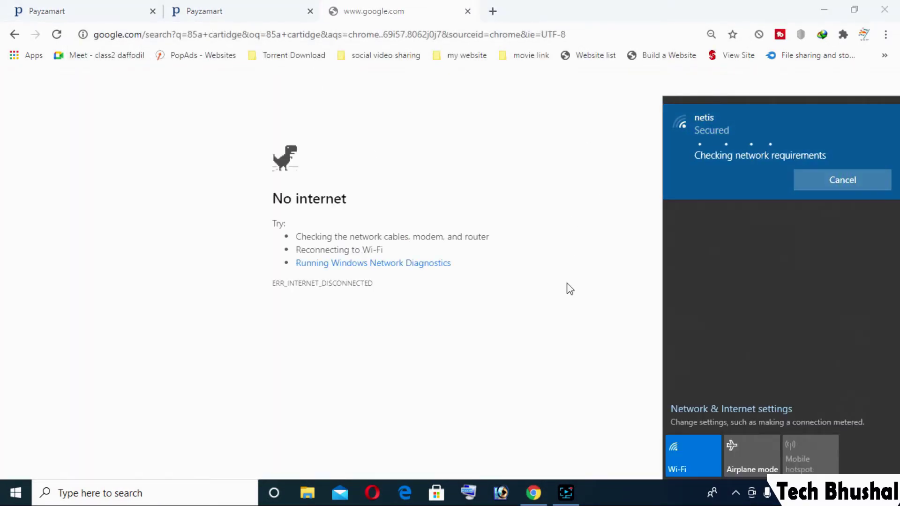
{"action": "left_click", "coordinate": [606, 491]}
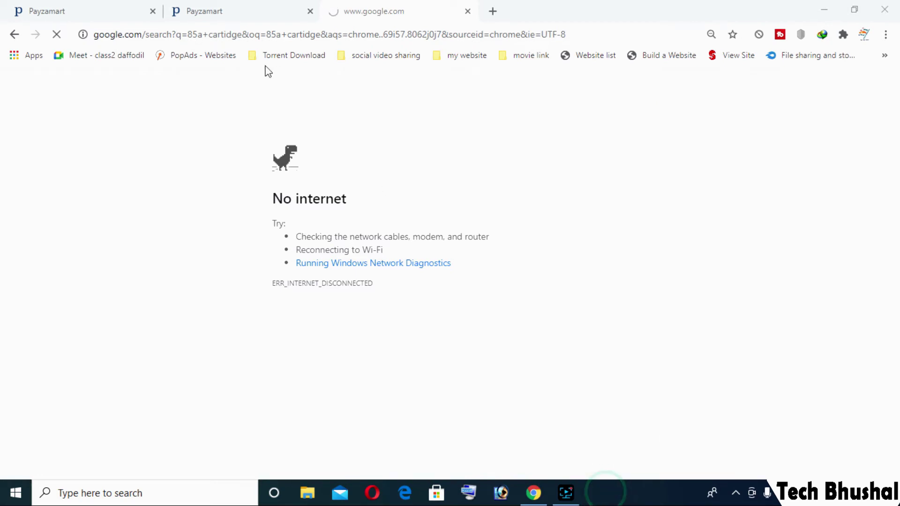
- Open the Amazon search result for the HP 85A CE285A toner cartridge in a new tab and switch to it
{"action": "scroll", "coordinate": [247, 235], "scroll_direction": "down", "scroll_amount": 5}
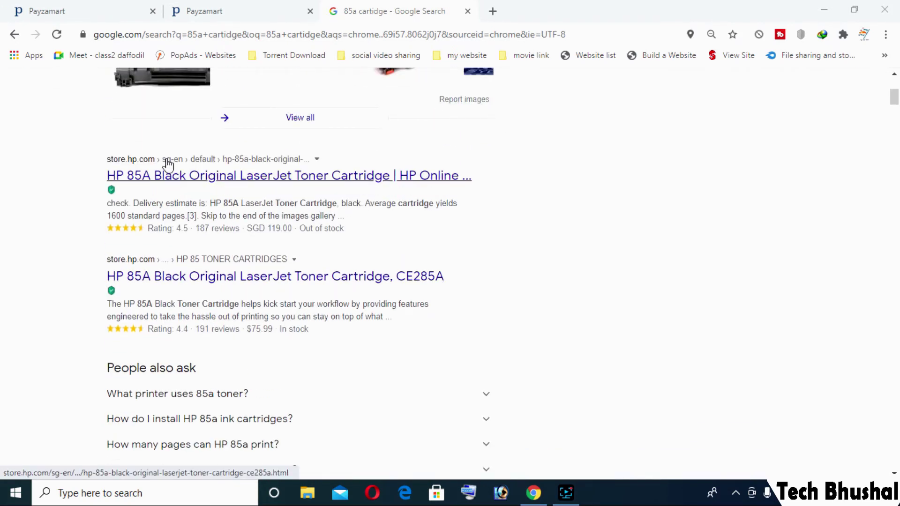
{"action": "scroll", "coordinate": [195, 218], "scroll_direction": "down", "scroll_amount": 1}
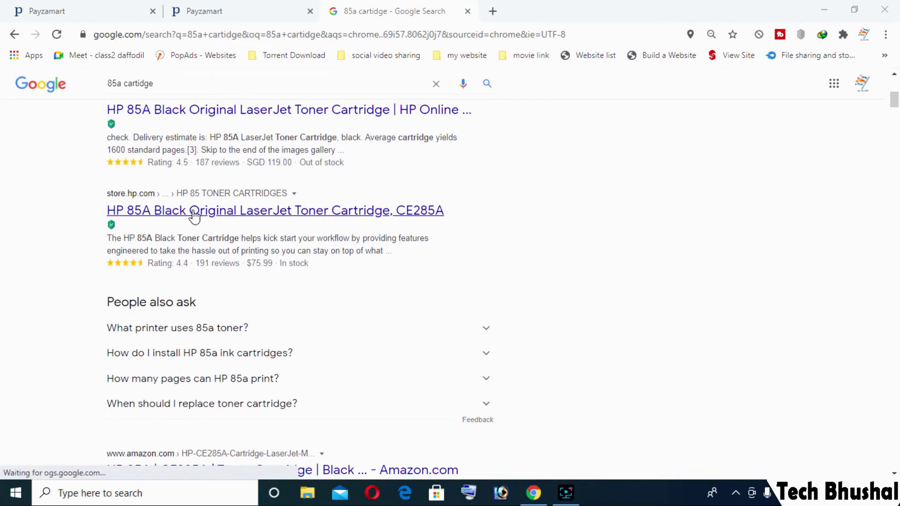
{"action": "scroll", "coordinate": [195, 220], "scroll_direction": "down", "scroll_amount": 3}
{"action": "scroll", "coordinate": [194, 219], "scroll_direction": "down", "scroll_amount": 1}
{"action": "right_click", "coordinate": [211, 211]}
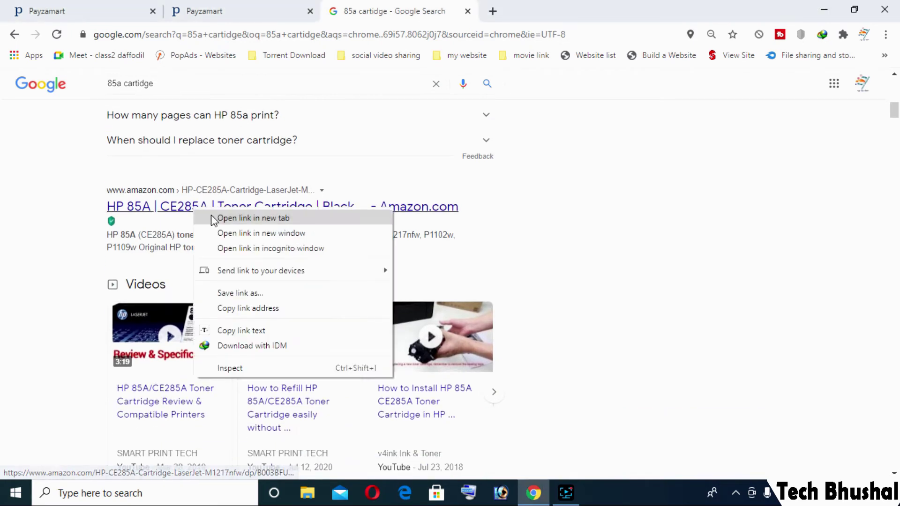
{"action": "left_click", "coordinate": [224, 220]}
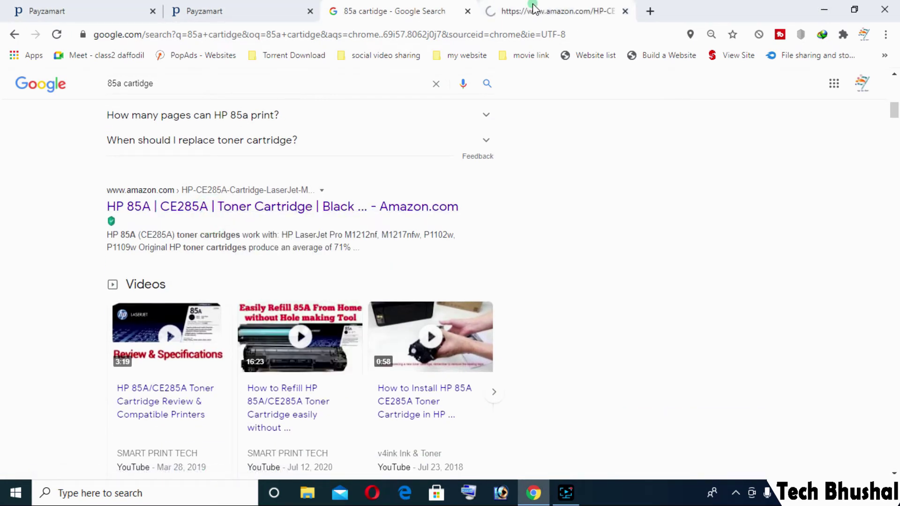
{"action": "left_click", "coordinate": [532, 12]}
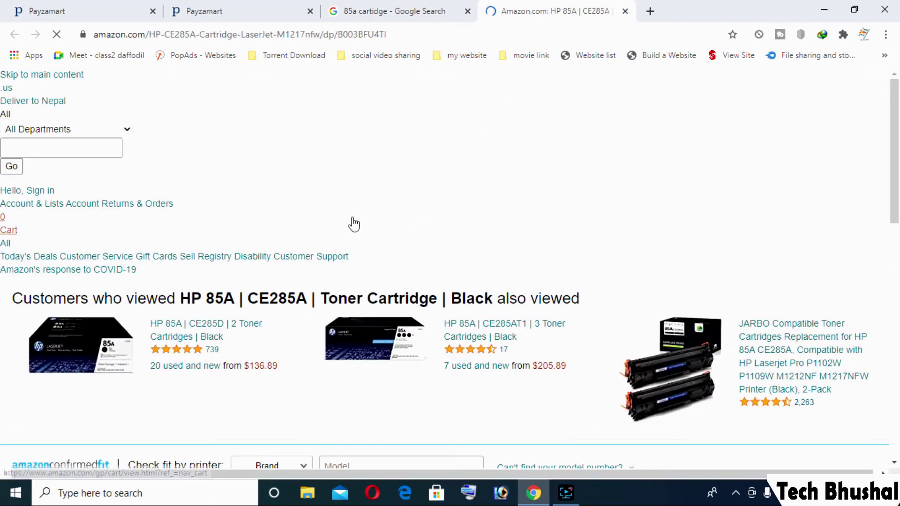
- Open the HP 85A CE285D 2 Toner Cartridges page and copy its feature bullets from printer compatibility through ISO/IEC 19752 yield
{"action": "scroll", "coordinate": [351, 223], "scroll_direction": "down", "scroll_amount": 2}
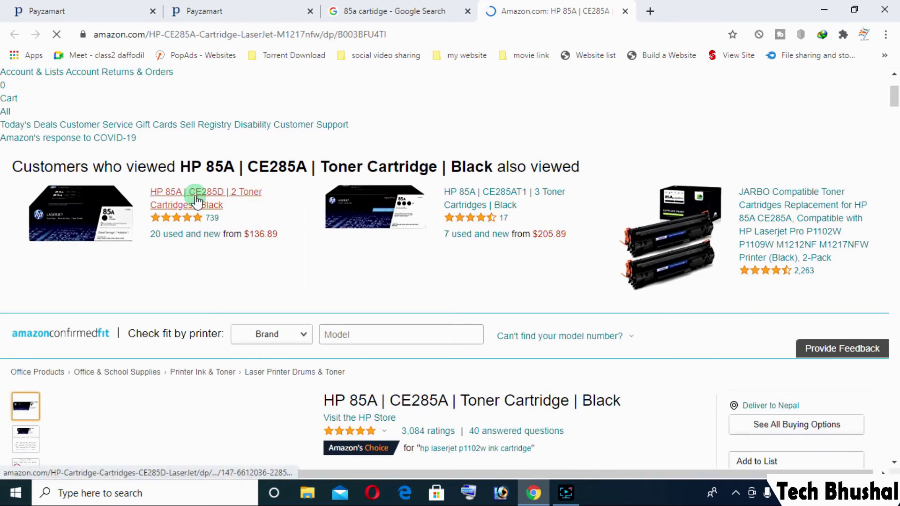
{"action": "left_click", "coordinate": [195, 194]}
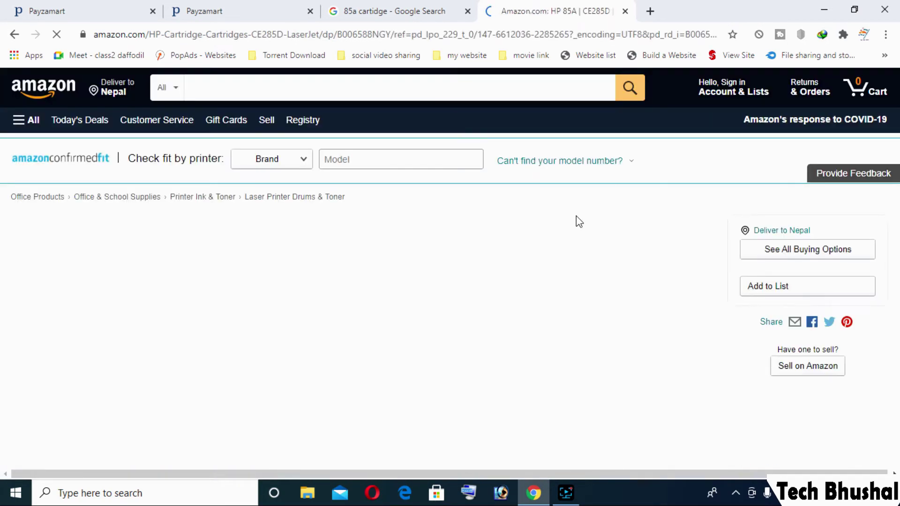
{"action": "scroll", "coordinate": [539, 228], "scroll_direction": "down", "scroll_amount": 2}
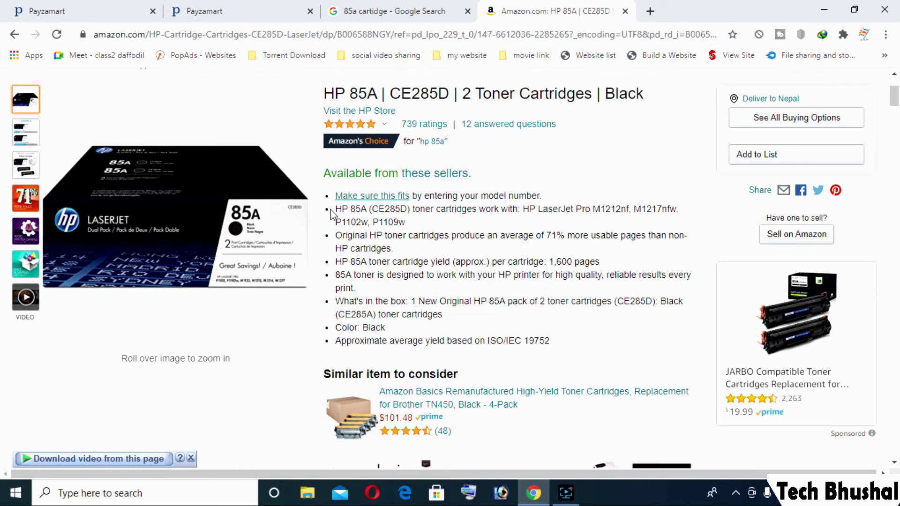
{"action": "left_click_drag", "start_coordinate": [338, 211], "coordinate": [553, 347]}
{"action": "key", "text": "ctrl+c"}
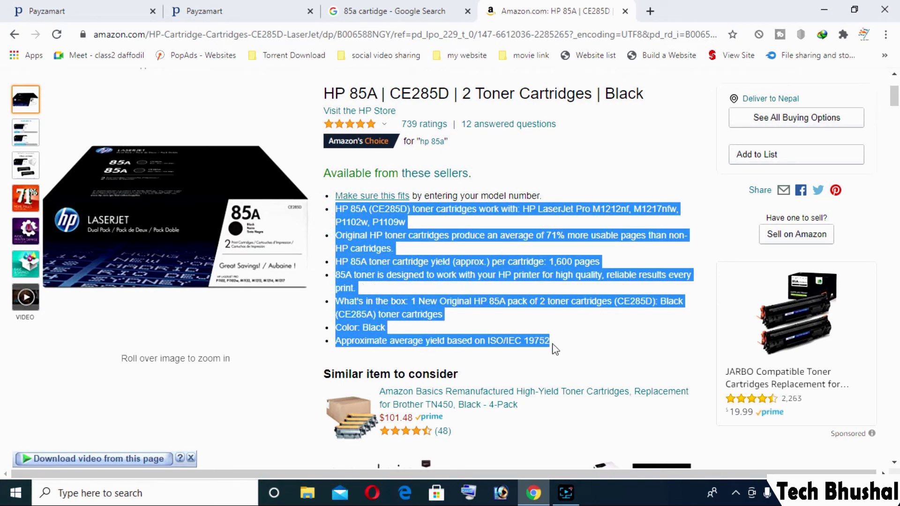
- Paste the copied feature bullets into the product description on the Payzamart form, keeping them as HTML
{"action": "left_click", "coordinate": [256, 6]}
{"action": "left_click", "coordinate": [61, 11]}
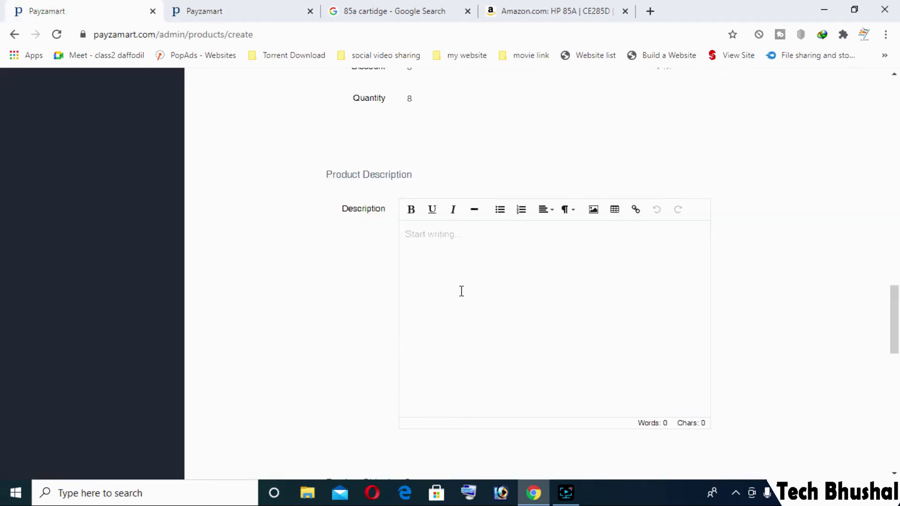
{"action": "left_click", "coordinate": [454, 242]}
{"action": "right_click", "coordinate": [455, 244]}
{"action": "left_click", "coordinate": [495, 341]}
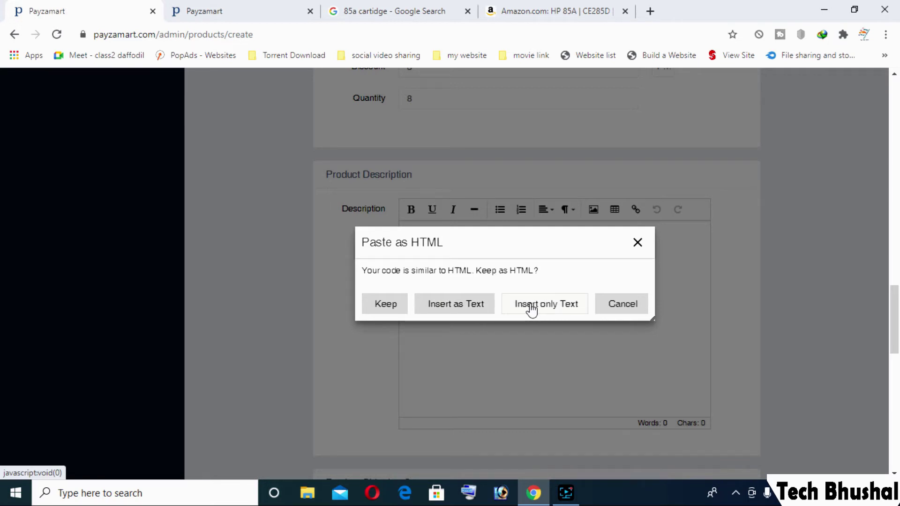
{"action": "left_click", "coordinate": [391, 304]}
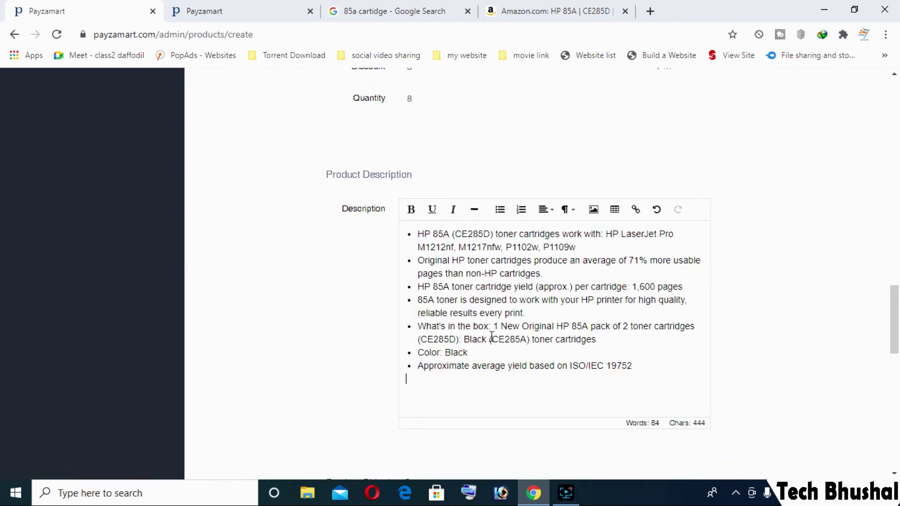
- Enable free shipping for the product and set the flat-rate shipping cost to 10
{"action": "scroll", "coordinate": [492, 336], "scroll_direction": "up", "scroll_amount": 1}
{"action": "scroll", "coordinate": [496, 349], "scroll_direction": "down", "scroll_amount": 7}
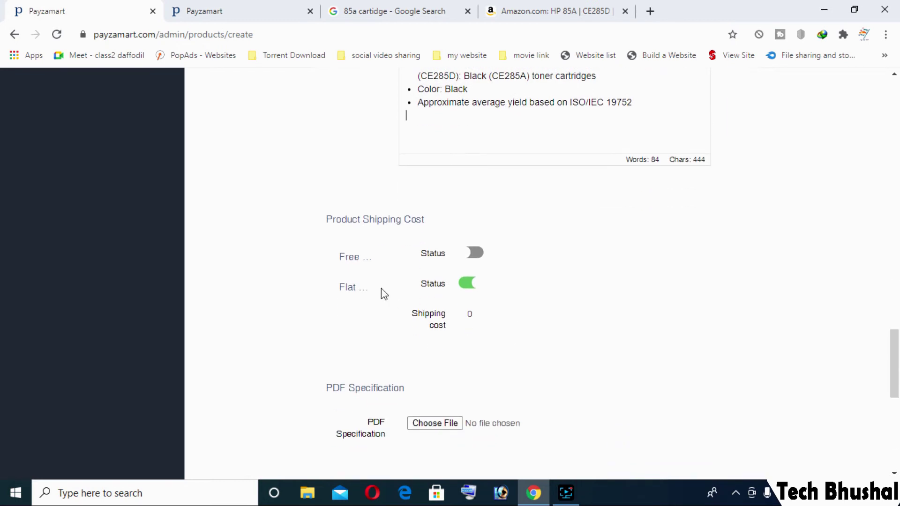
{"action": "left_click", "coordinate": [479, 255]}
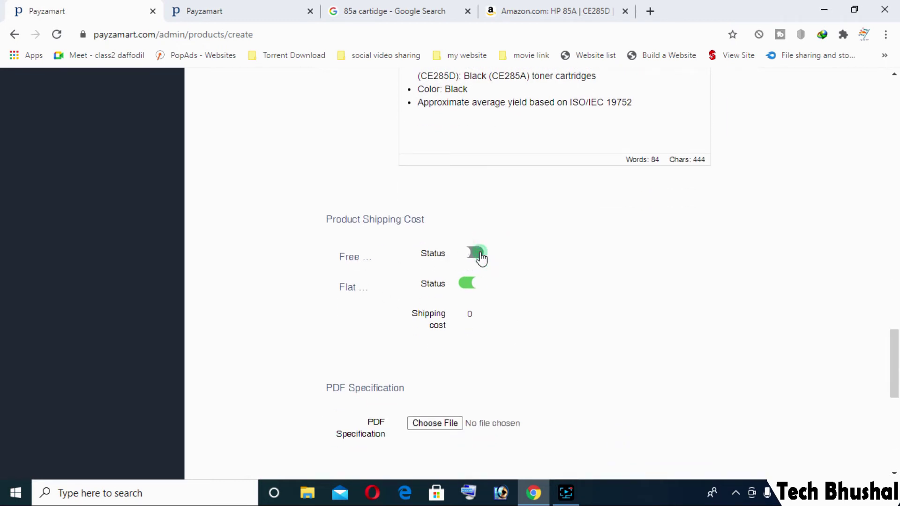
{"action": "left_click", "coordinate": [482, 315]}
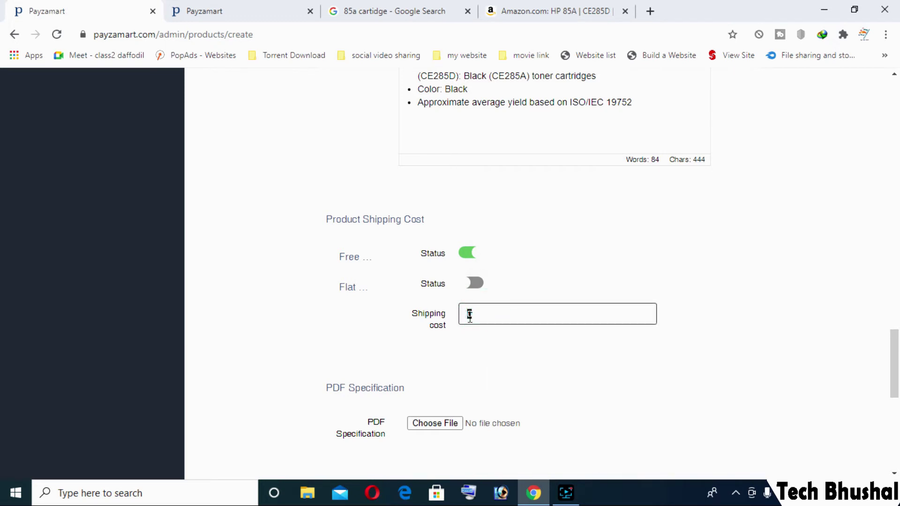
- Look over the optional PDF Specification and SEO Meta Tags fields and recheck the product description on the form
{"action": "scroll", "coordinate": [540, 347], "scroll_direction": "down", "scroll_amount": 3}
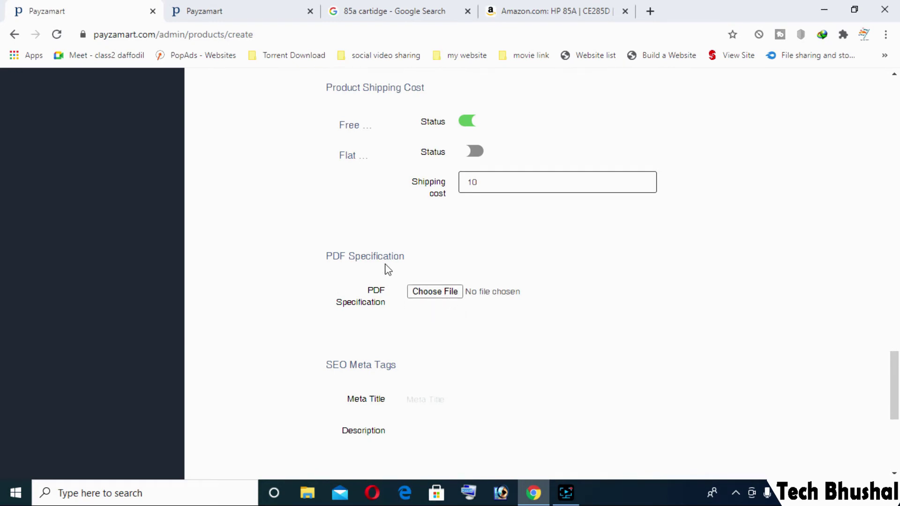
{"action": "scroll", "coordinate": [478, 295], "scroll_direction": "down", "scroll_amount": 2}
{"action": "scroll", "coordinate": [438, 300], "scroll_direction": "down", "scroll_amount": 2}
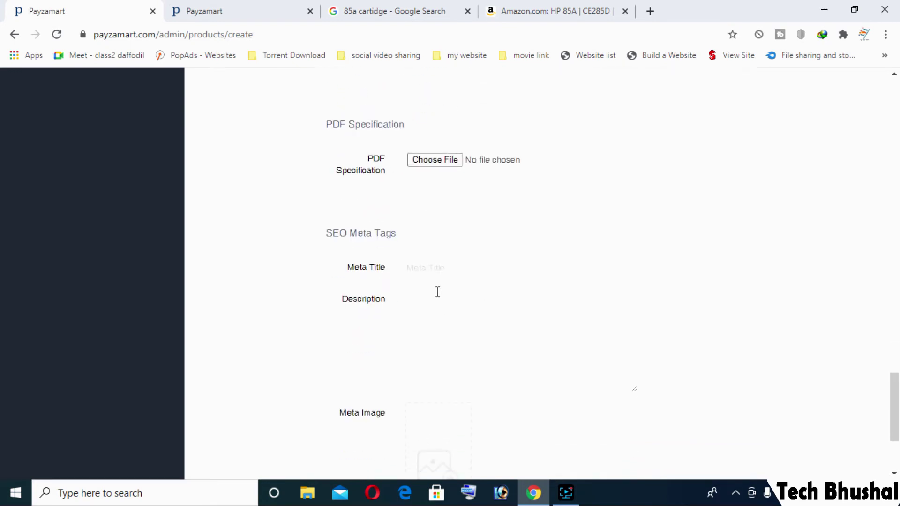
{"action": "left_click", "coordinate": [439, 270]}
{"action": "left_click", "coordinate": [832, 265]}
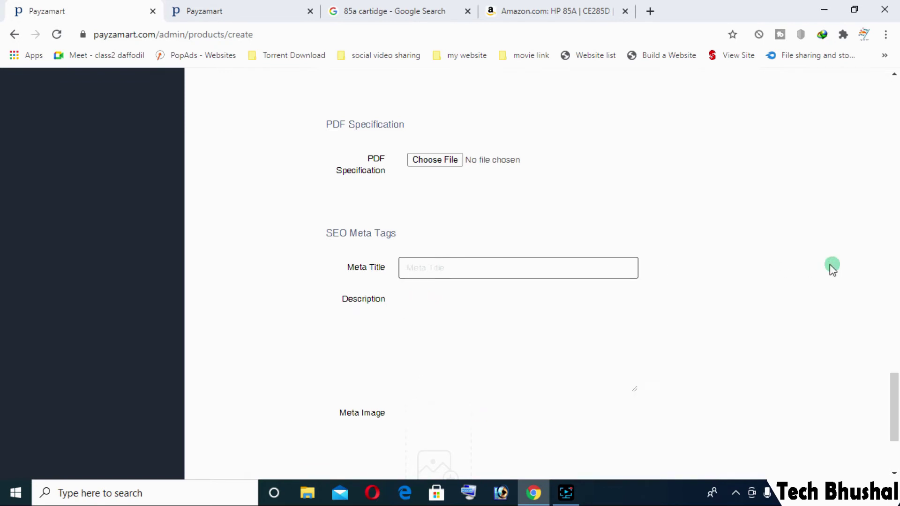
{"action": "left_click", "coordinate": [460, 313]}
{"action": "left_click", "coordinate": [453, 264]}
{"action": "left_click", "coordinate": [809, 296]}
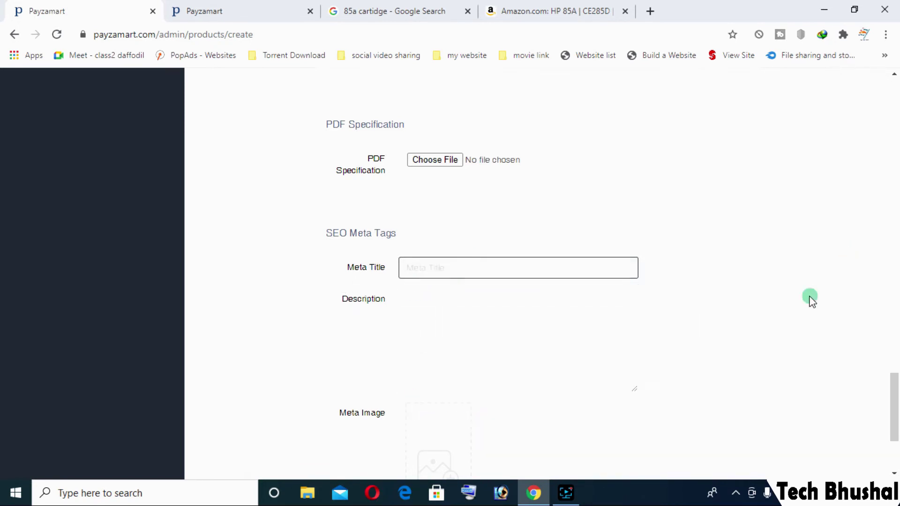
{"action": "left_click", "coordinate": [496, 367]}
{"action": "scroll", "coordinate": [787, 366], "scroll_direction": "up", "scroll_amount": 2}
{"action": "scroll", "coordinate": [498, 257], "scroll_direction": "down", "scroll_amount": 4}
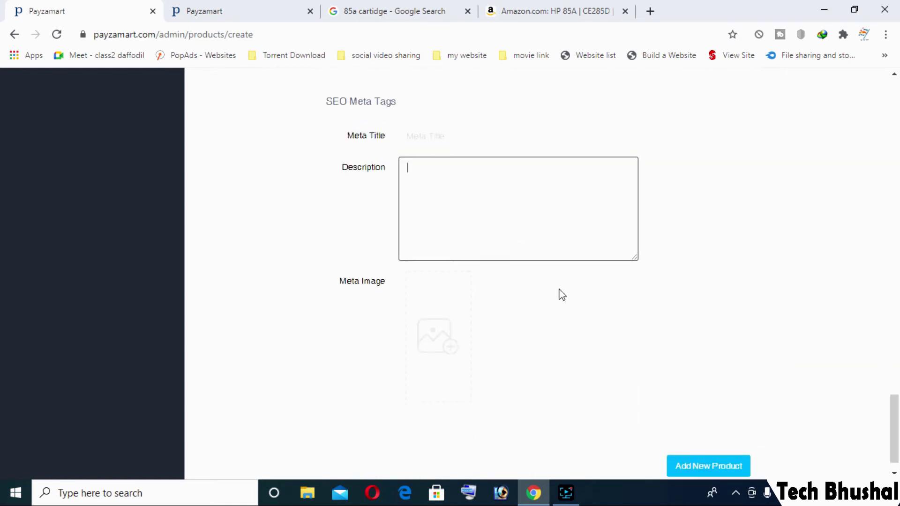
{"action": "scroll", "coordinate": [562, 295], "scroll_direction": "up", "scroll_amount": 12}
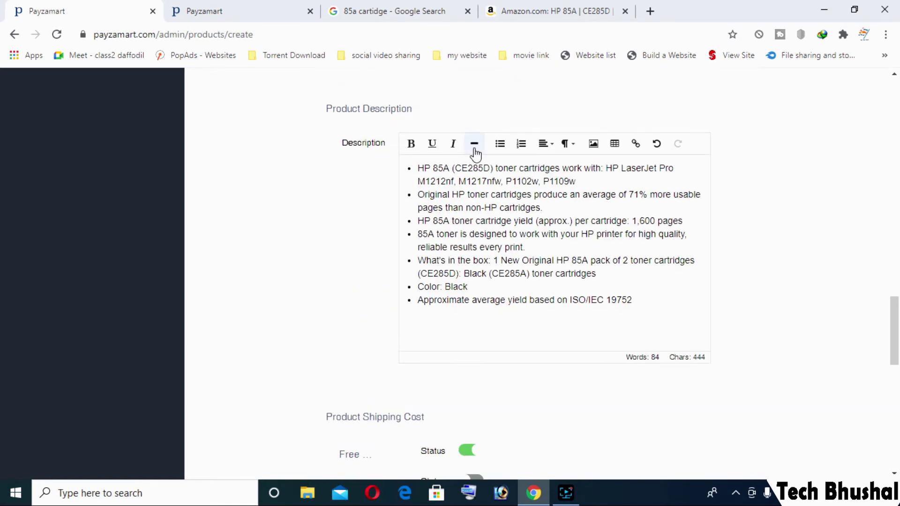
{"action": "scroll", "coordinate": [476, 153], "scroll_direction": "up", "scroll_amount": 3}
{"action": "scroll", "coordinate": [491, 154], "scroll_direction": "down", "scroll_amount": 14}
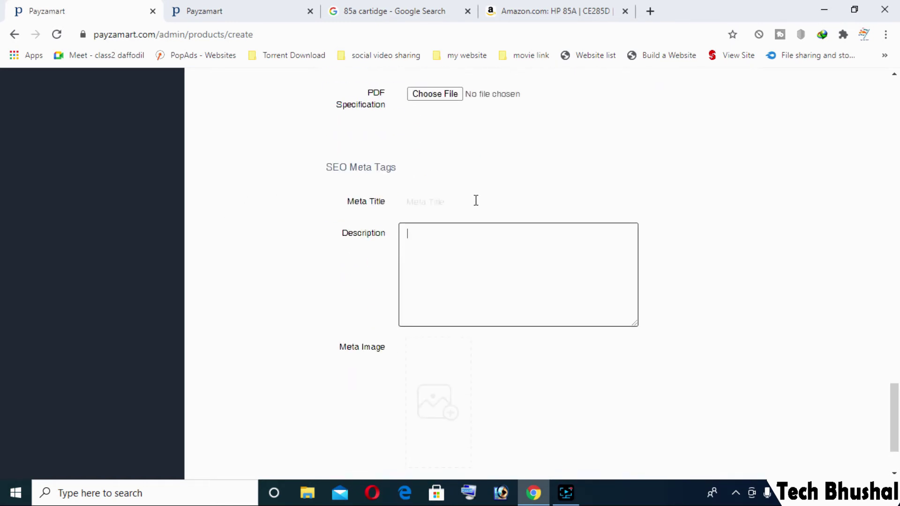
- Upload the picture of the black and blue toner cartridge as the product's meta image
{"action": "scroll", "coordinate": [504, 244], "scroll_direction": "down", "scroll_amount": 2}
{"action": "left_click", "coordinate": [438, 298]}
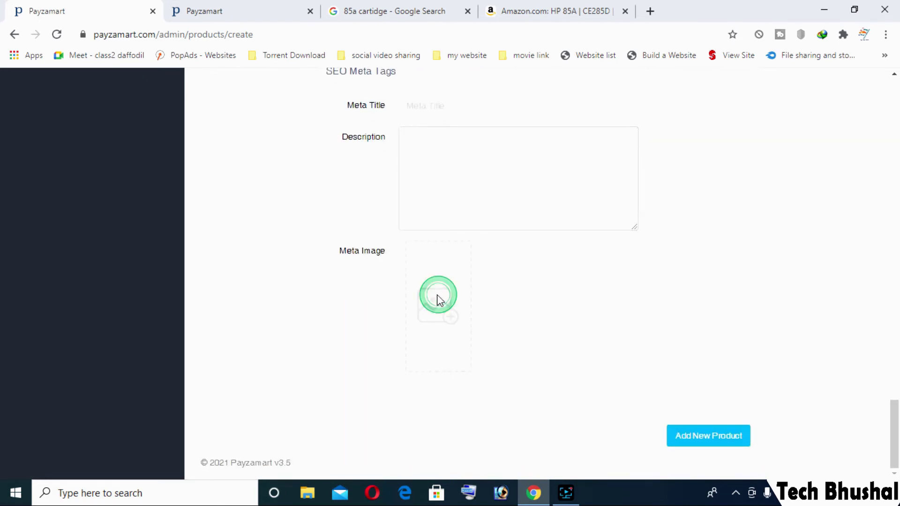
{"action": "left_click", "coordinate": [313, 113]}
{"action": "double_click", "coordinate": [314, 112]}
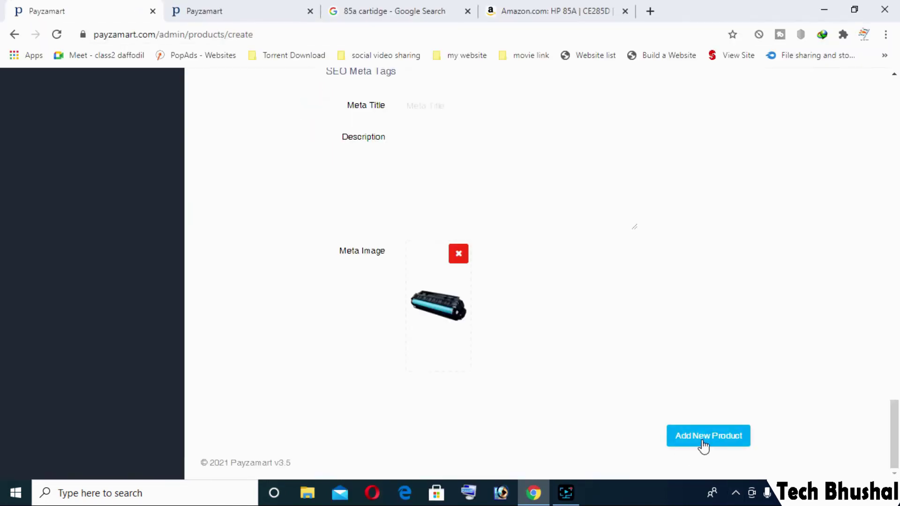
- Fill in the required tax as 0 and submit the new product
{"action": "left_click", "coordinate": [699, 438]}
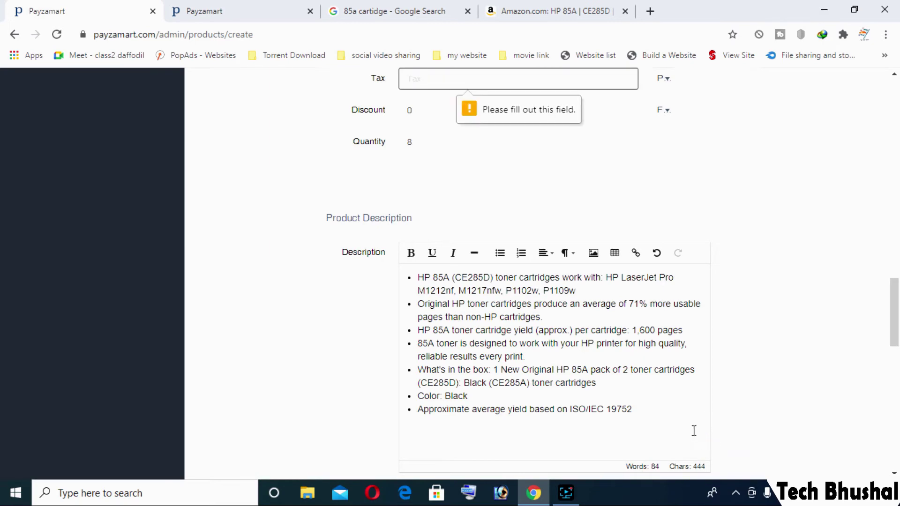
{"action": "scroll", "coordinate": [688, 429], "scroll_direction": "up", "scroll_amount": 3}
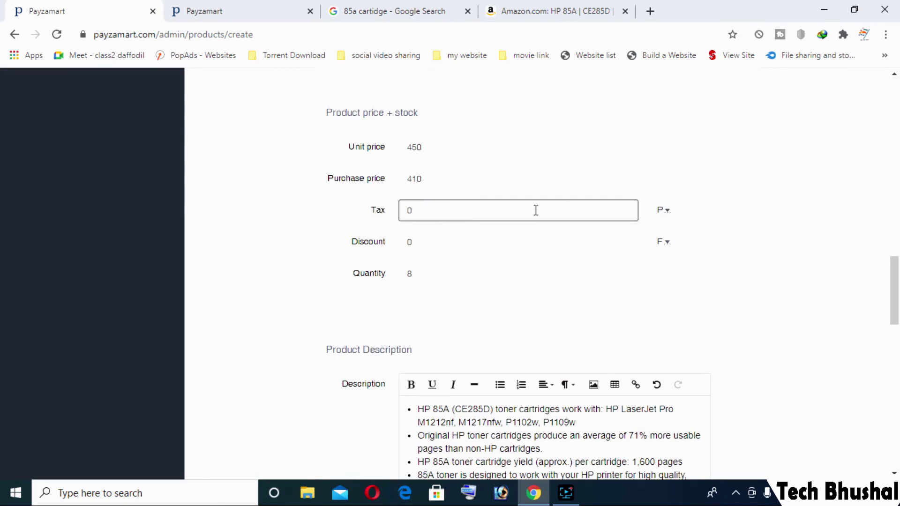
{"action": "scroll", "coordinate": [743, 346], "scroll_direction": "down", "scroll_amount": 18}
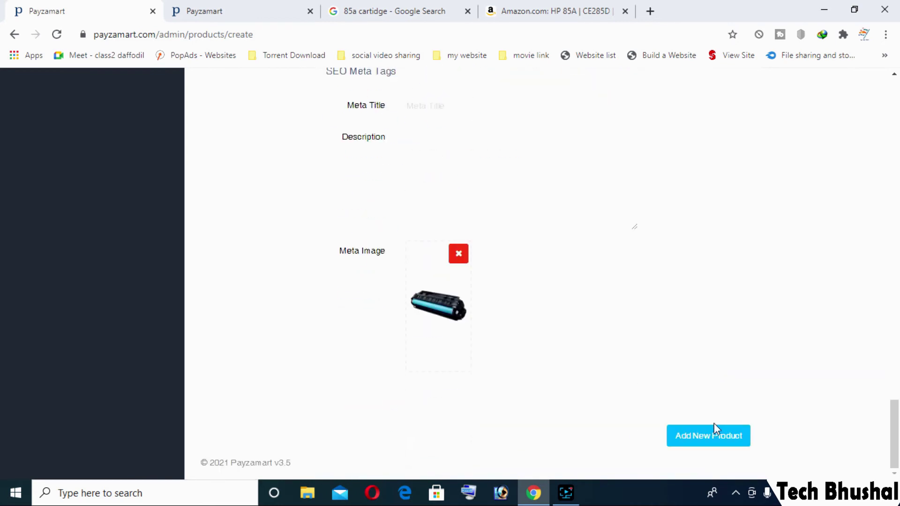
{"action": "left_click", "coordinate": [714, 438]}
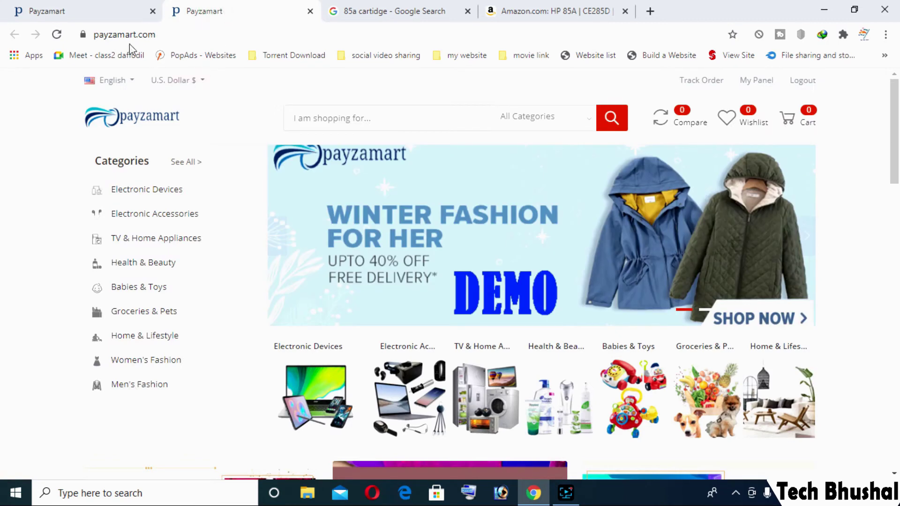
- Reload the Payzamart storefront home page and open the 85A Cartidge product listed under Best Selling
{"action": "left_click", "coordinate": [57, 35]}
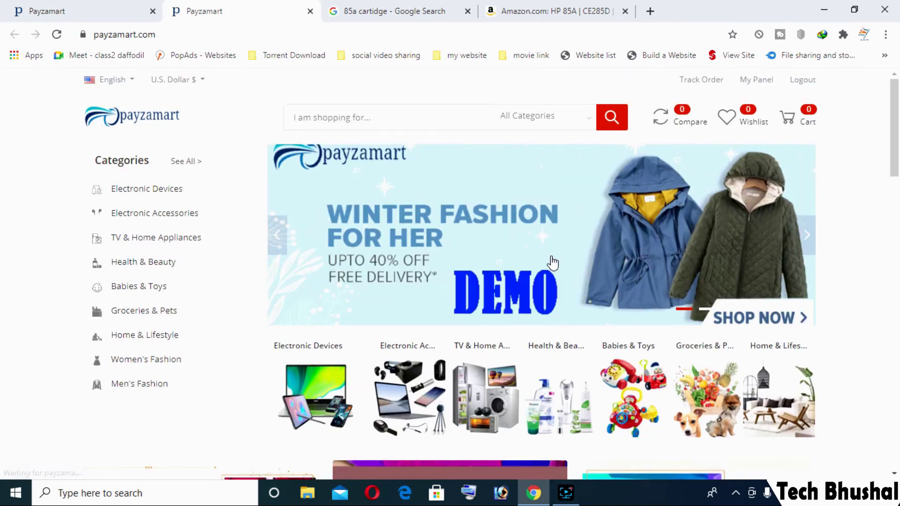
{"action": "scroll", "coordinate": [550, 258], "scroll_direction": "down", "scroll_amount": 8}
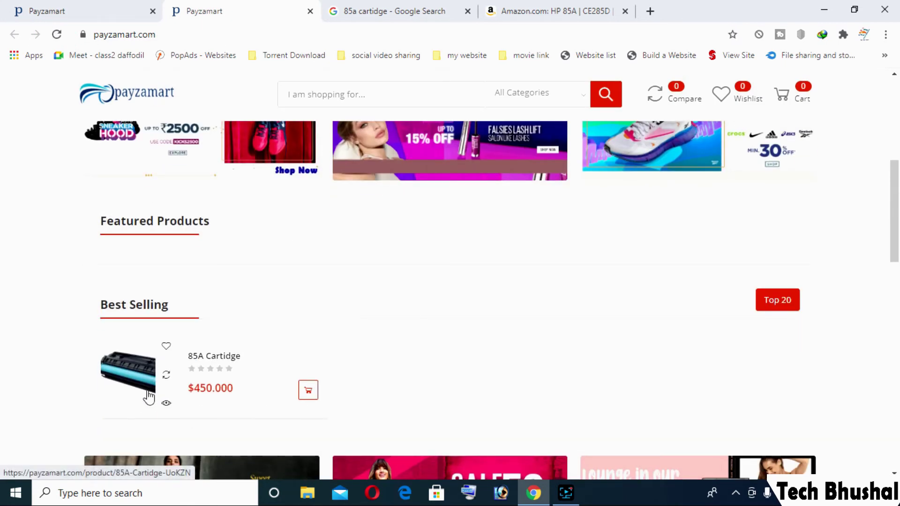
{"action": "scroll", "coordinate": [111, 435], "scroll_direction": "up", "scroll_amount": 1}
{"action": "left_click", "coordinate": [116, 435]}
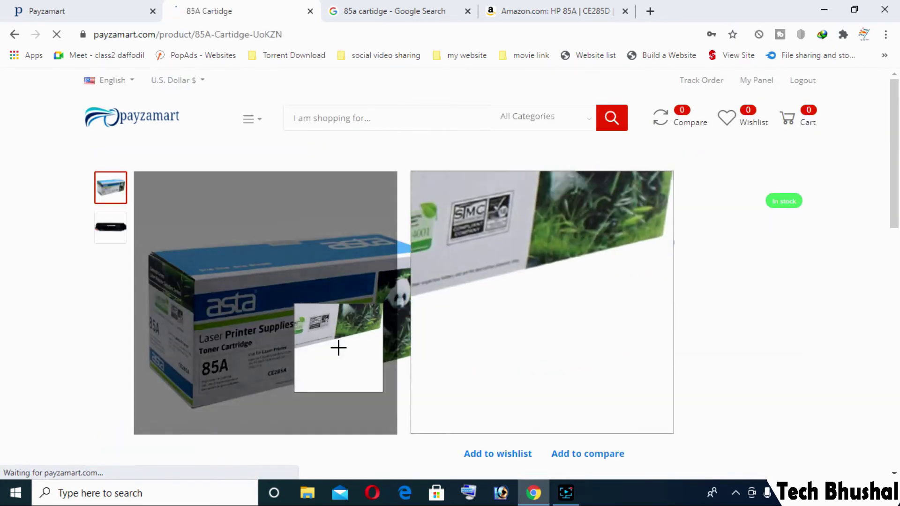
- Check the 85A Cartidge product page, viewing its second image, details and the currency symbol of the price
{"action": "scroll", "coordinate": [818, 373], "scroll_direction": "down", "scroll_amount": 1}
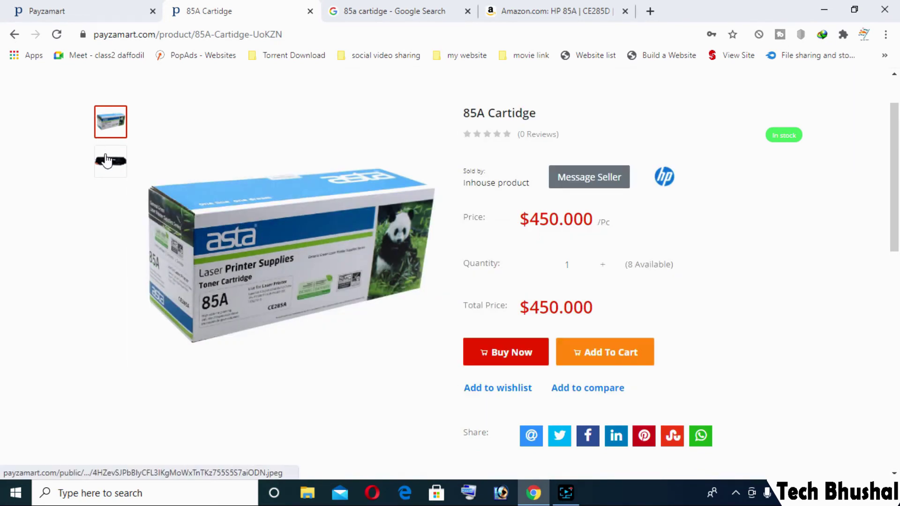
{"action": "left_click", "coordinate": [110, 161]}
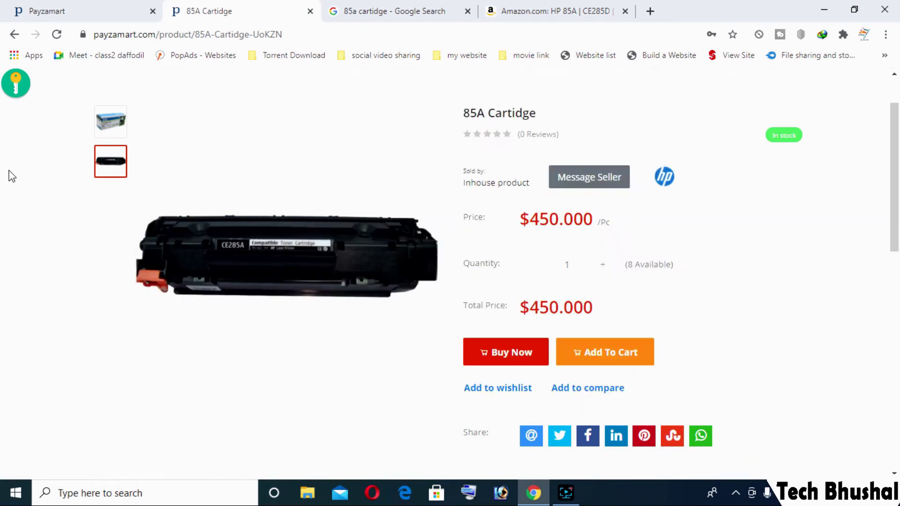
{"action": "scroll", "coordinate": [792, 216], "scroll_direction": "down", "scroll_amount": 6}
{"action": "scroll", "coordinate": [795, 227], "scroll_direction": "up", "scroll_amount": 7}
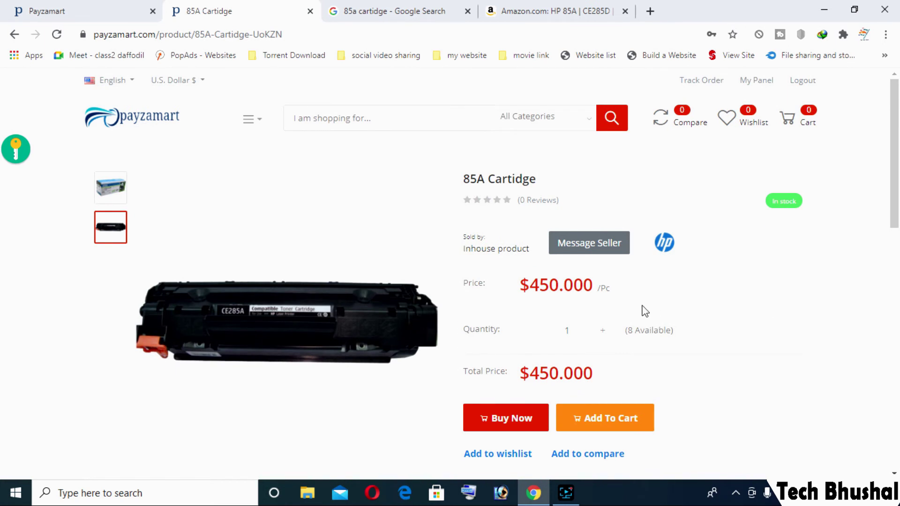
{"action": "left_click_drag", "start_coordinate": [592, 287], "coordinate": [516, 289]}
{"action": "left_click", "coordinate": [851, 302]}
- Return to the Payzamart admin site and open the Currency Setting from its dashboard
{"action": "left_click", "coordinate": [42, 11]}
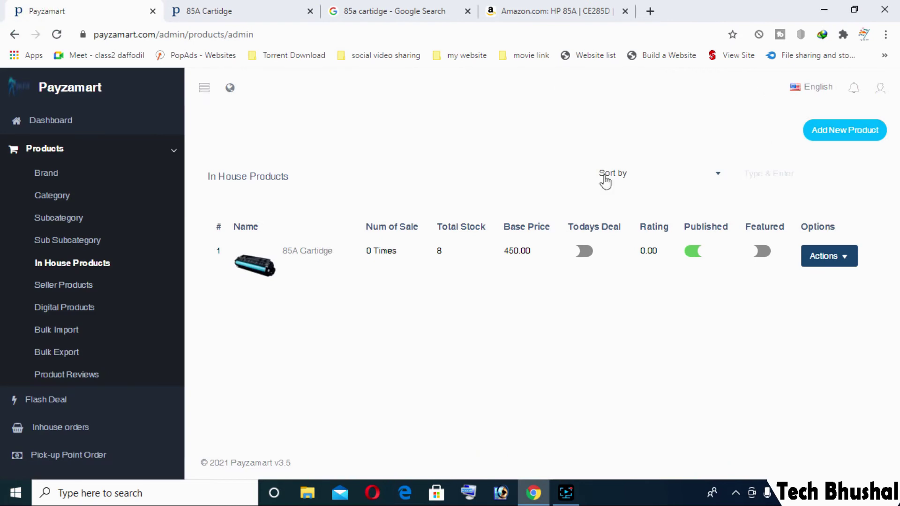
{"action": "left_click", "coordinate": [49, 123]}
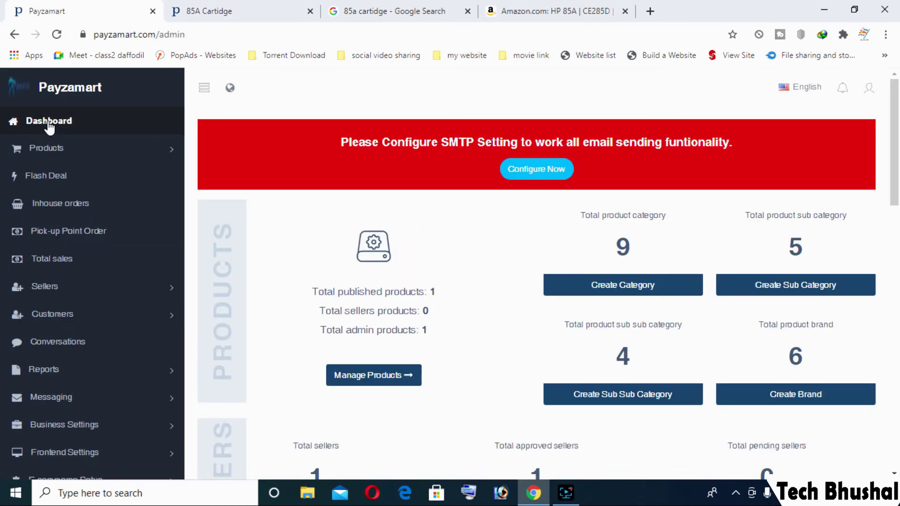
{"action": "scroll", "coordinate": [733, 443], "scroll_direction": "down", "scroll_amount": 10}
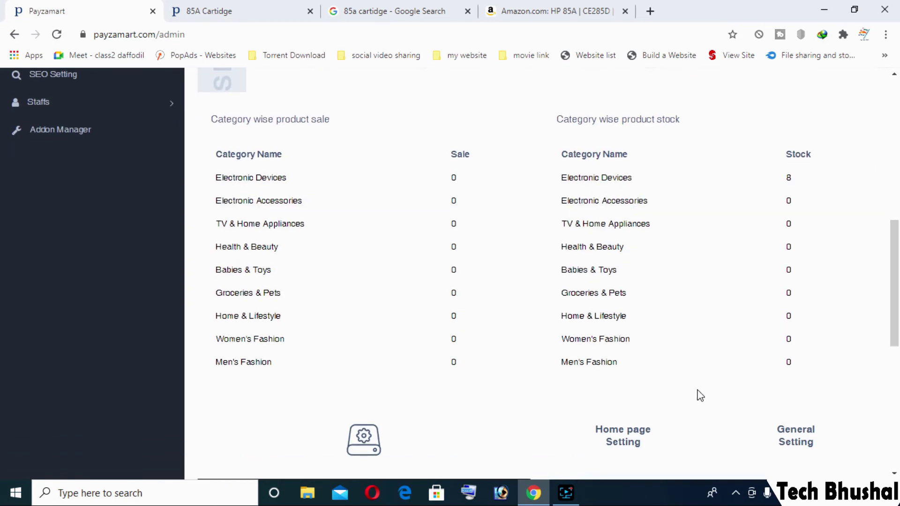
{"action": "scroll", "coordinate": [669, 382], "scroll_direction": "up", "scroll_amount": 3}
{"action": "scroll", "coordinate": [669, 382], "scroll_direction": "down", "scroll_amount": 7}
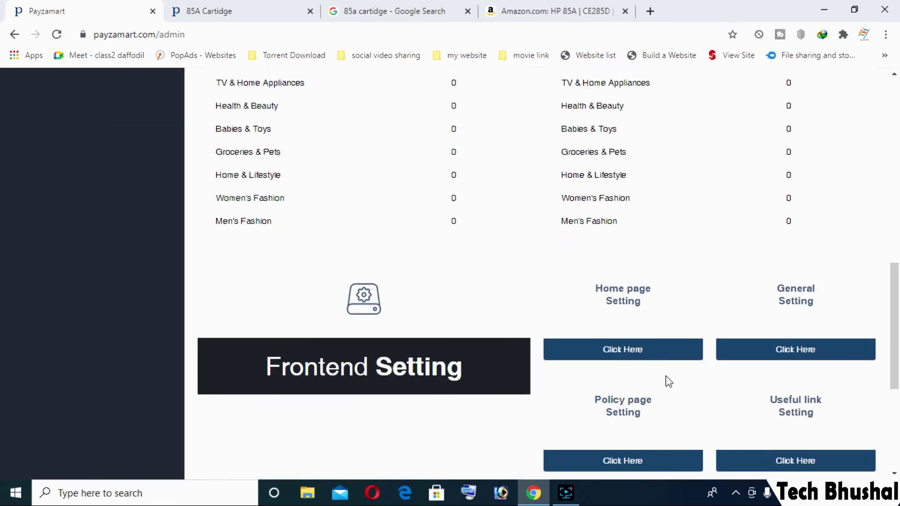
{"action": "scroll", "coordinate": [777, 353], "scroll_direction": "down", "scroll_amount": 3}
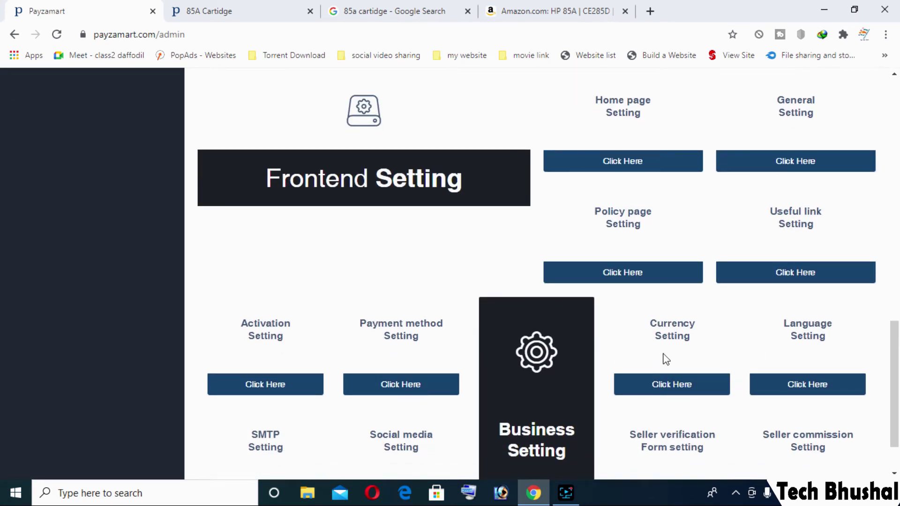
{"action": "left_click", "coordinate": [670, 391]}
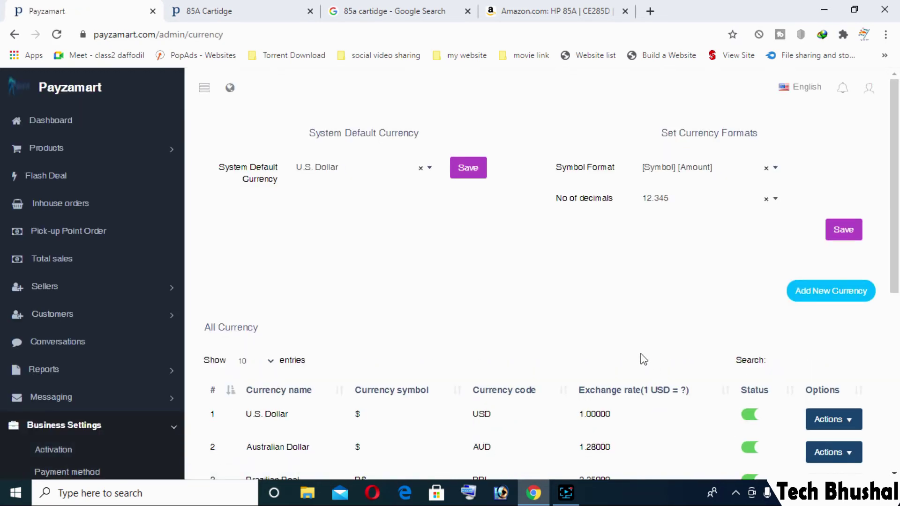
- Disable the status of the first ten currencies in the list, from U.S. Dollar through Israeli New Sheqel
{"action": "scroll", "coordinate": [644, 360], "scroll_direction": "down", "scroll_amount": 3}
{"action": "left_click", "coordinate": [750, 275]}
{"action": "left_click", "coordinate": [750, 309]}
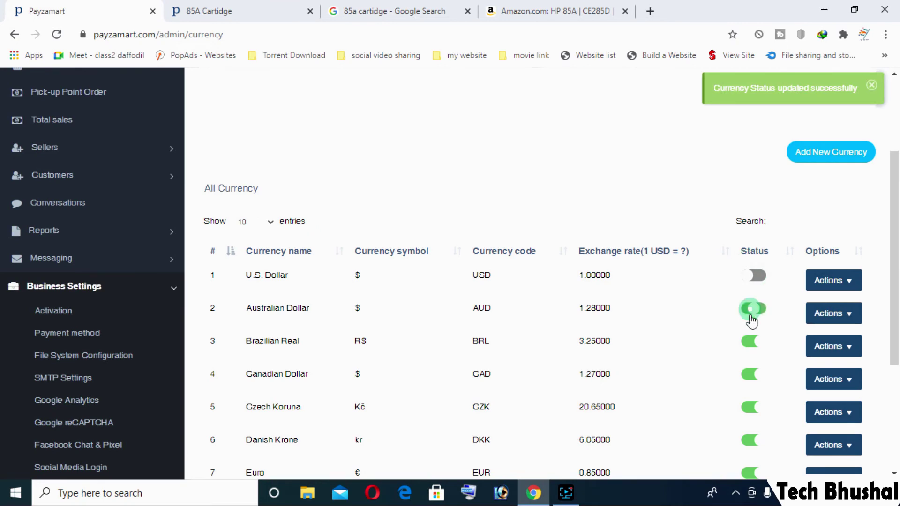
{"action": "left_click", "coordinate": [750, 341]}
{"action": "scroll", "coordinate": [749, 356], "scroll_direction": "down", "scroll_amount": 1}
{"action": "left_click", "coordinate": [749, 309]}
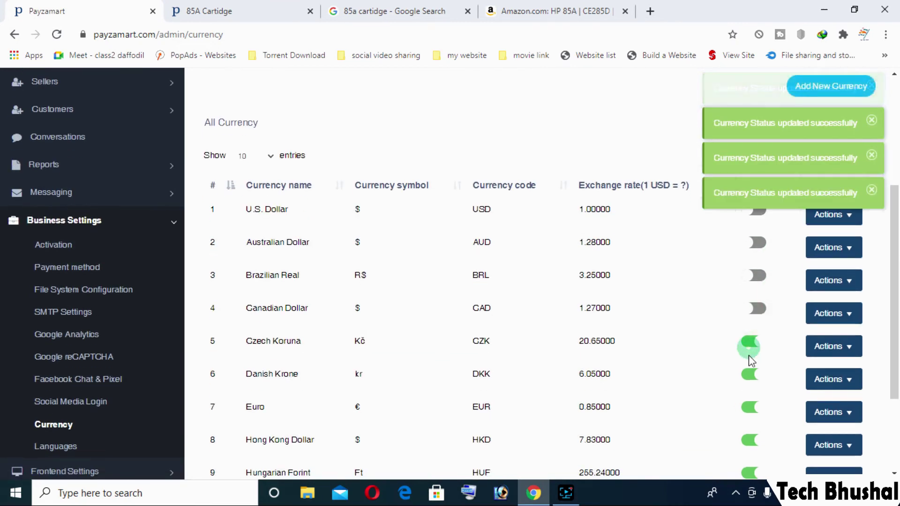
{"action": "left_click", "coordinate": [749, 341]}
{"action": "left_click", "coordinate": [751, 373]}
{"action": "scroll", "coordinate": [752, 368], "scroll_direction": "down", "scroll_amount": 1}
{"action": "left_click", "coordinate": [750, 341]}
{"action": "scroll", "coordinate": [750, 337], "scroll_direction": "down", "scroll_amount": 1}
{"action": "left_click", "coordinate": [750, 307]}
{"action": "left_click", "coordinate": [750, 342]}
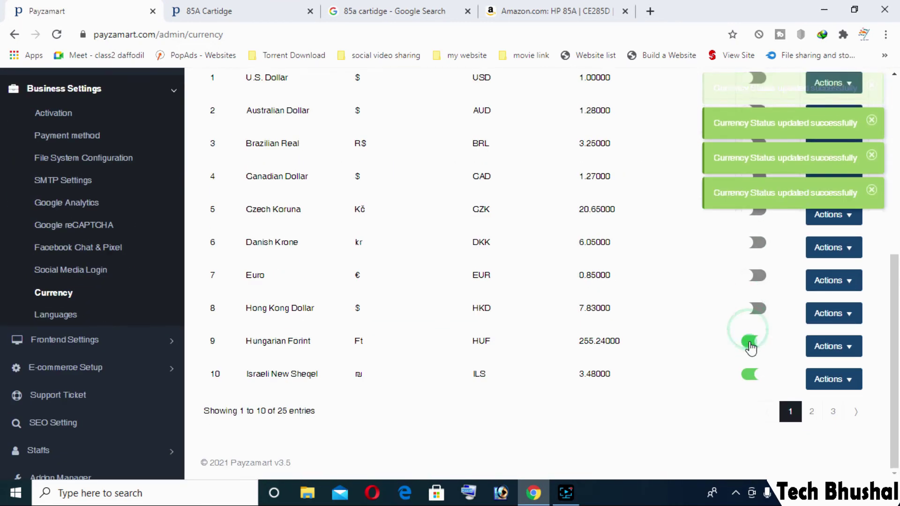
{"action": "left_click", "coordinate": [750, 374]}
- On the second page of currencies, disable Japanese Yen, Malaysian Ringgit and Mexican Peso
{"action": "left_click", "coordinate": [812, 411]}
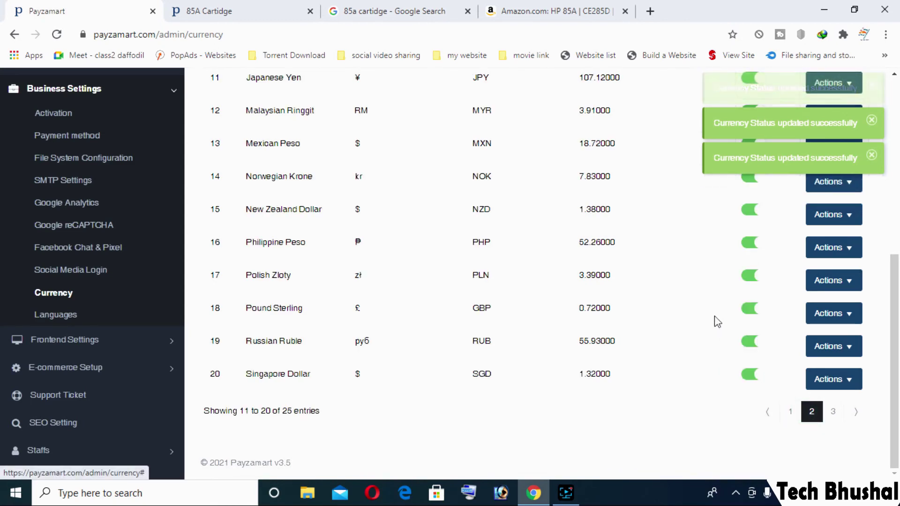
{"action": "scroll", "coordinate": [714, 320], "scroll_direction": "up", "scroll_amount": 4}
{"action": "left_click", "coordinate": [750, 341]}
{"action": "left_click", "coordinate": [752, 374]}
{"action": "scroll", "coordinate": [750, 375], "scroll_direction": "down", "scroll_amount": 2}
{"action": "left_click", "coordinate": [750, 278]}
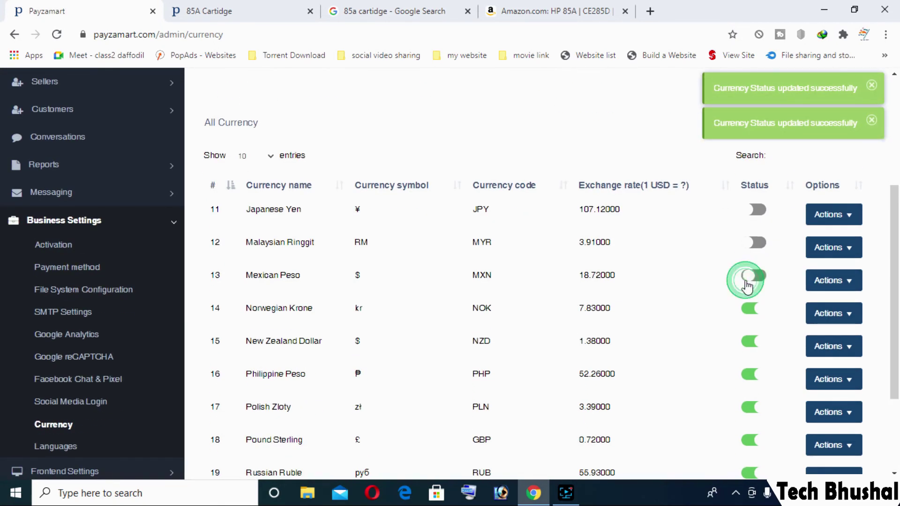
- Check the currency selection on the storefront product page, and save Indian Rupee as the system default currency in the admin site
{"action": "scroll", "coordinate": [625, 291], "scroll_direction": "up", "scroll_amount": 4}
{"action": "left_click", "coordinate": [255, 7]}
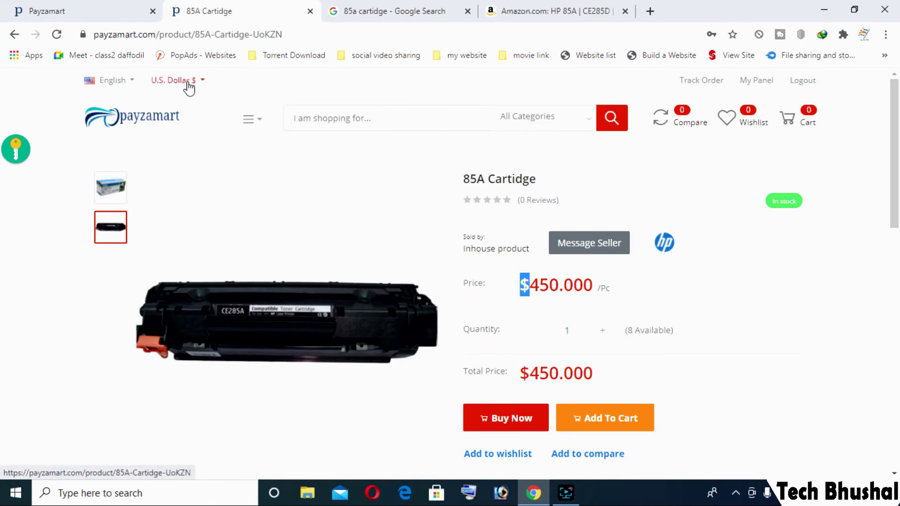
{"action": "left_click", "coordinate": [47, 11]}
{"action": "left_click", "coordinate": [430, 170]}
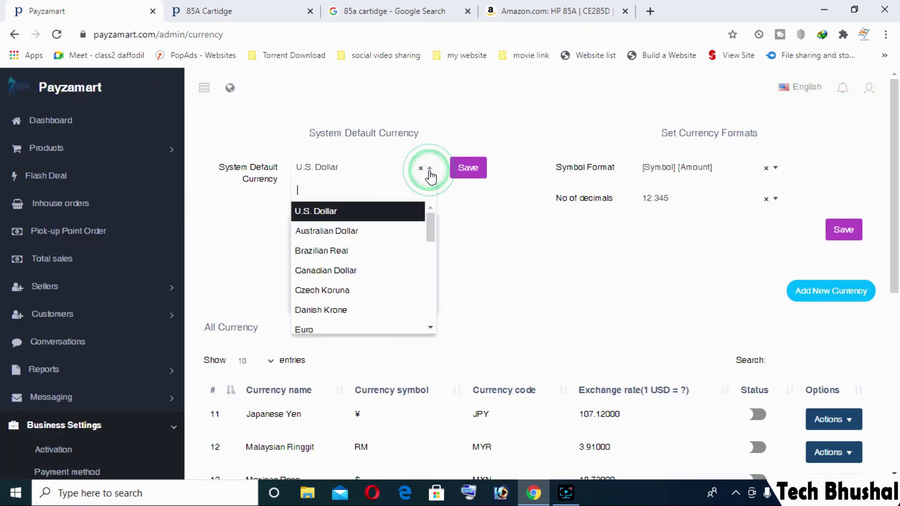
{"action": "type", "text": "i"}
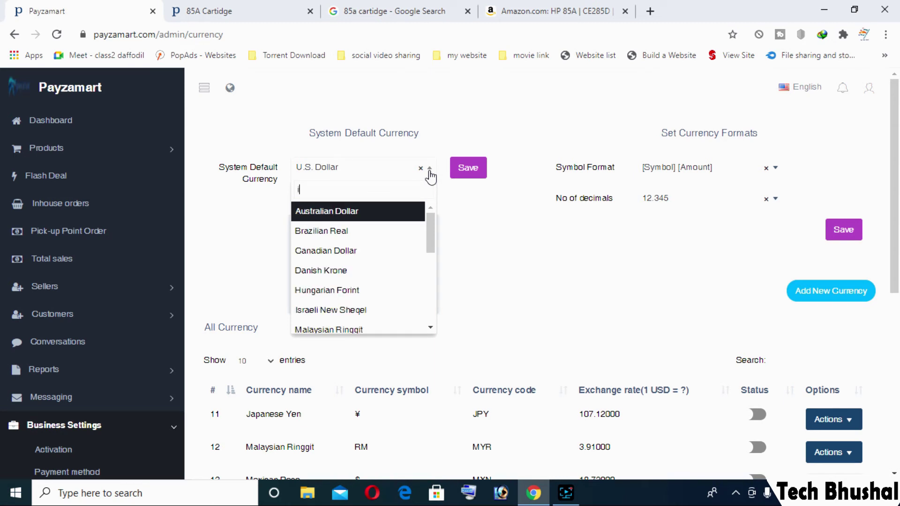
{"action": "type", "text": "nd"}
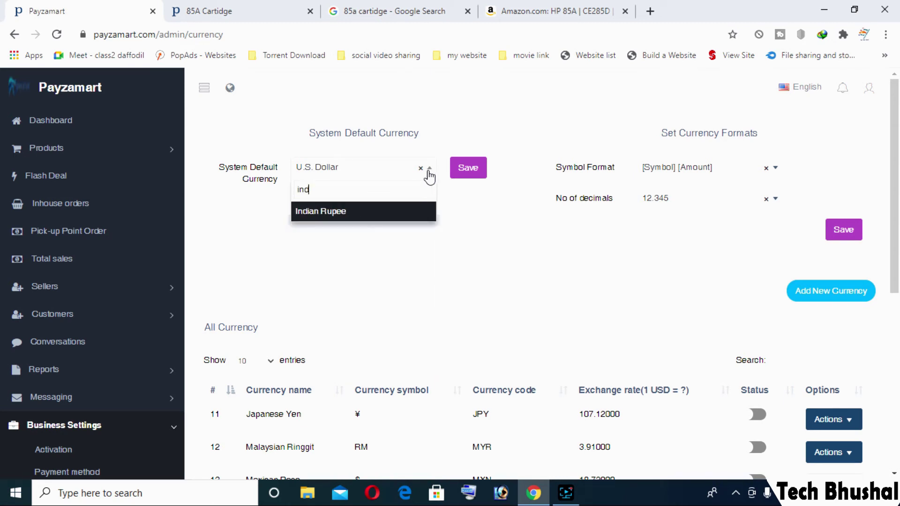
{"action": "left_click", "coordinate": [333, 216]}
{"action": "left_click", "coordinate": [466, 169]}
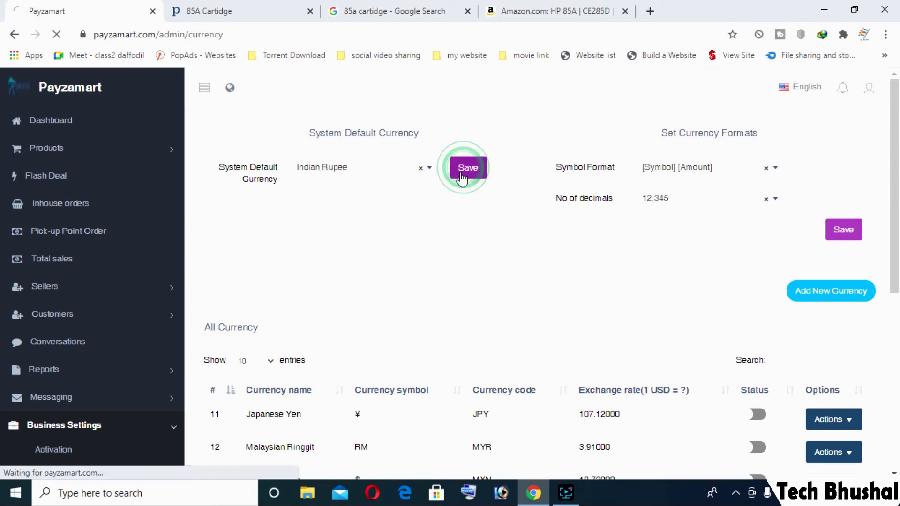
- Reload the storefront's 85A Cartidge product page and check the currency symbol and decimal places in its total price
{"action": "left_click", "coordinate": [220, 10]}
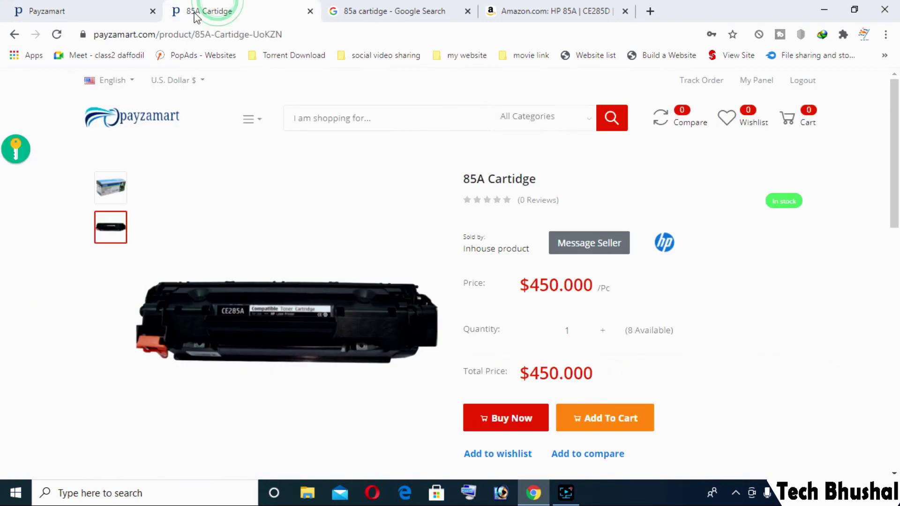
{"action": "left_click", "coordinate": [58, 35]}
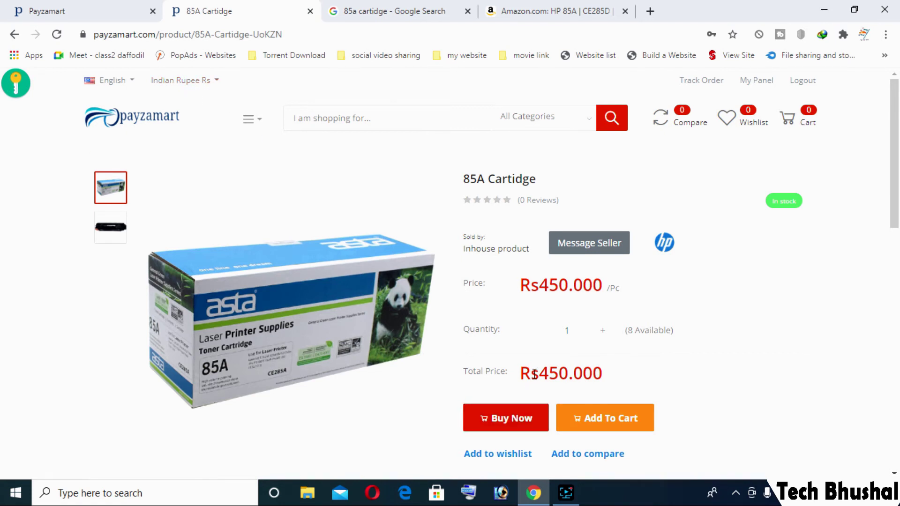
{"action": "left_click_drag", "start_coordinate": [541, 378], "coordinate": [528, 377]}
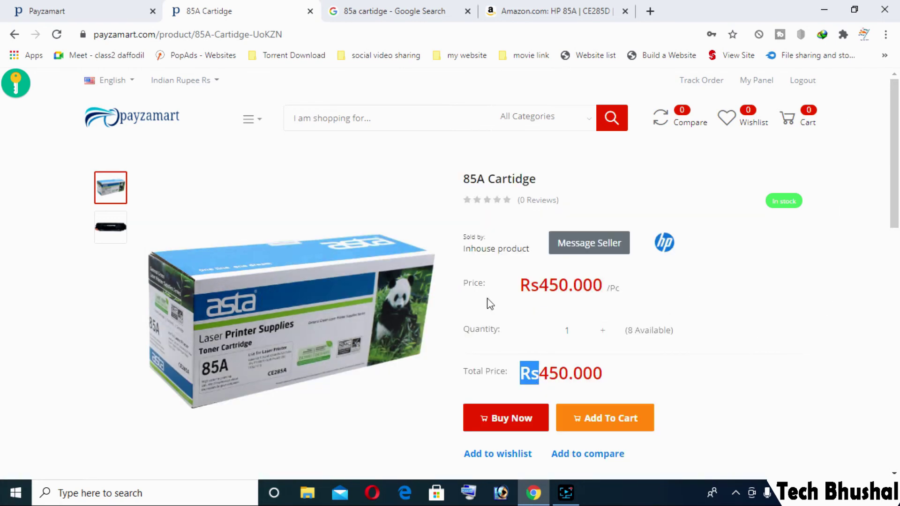
{"action": "left_click", "coordinate": [107, 11]}
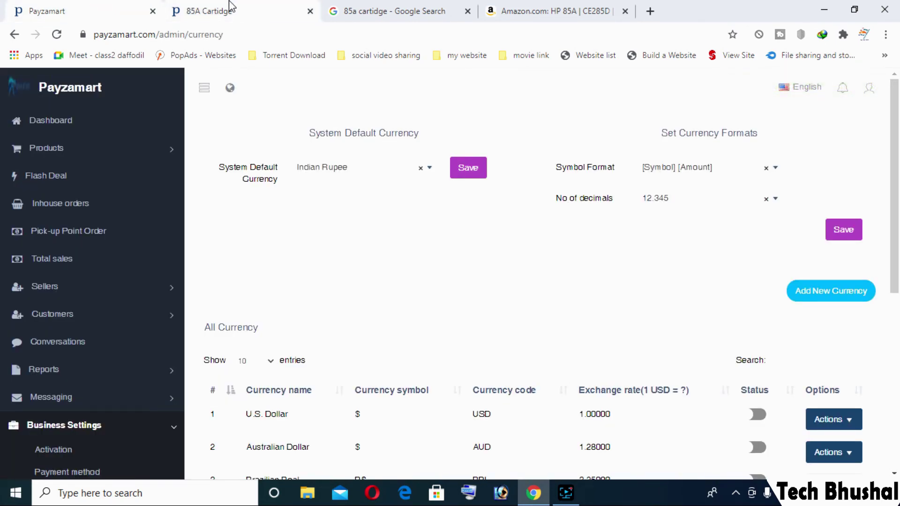
{"action": "left_click", "coordinate": [227, 9]}
{"action": "left_click_drag", "start_coordinate": [602, 375], "coordinate": [581, 372]}
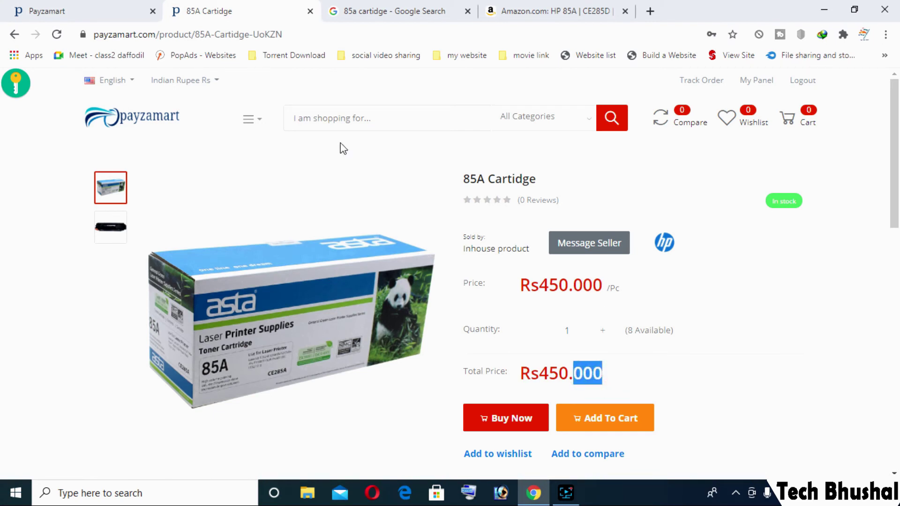
- Set the currency format's number of decimals to 12345 in the Payzamart admin site, save it, and view the symbol format options
{"action": "left_click", "coordinate": [352, 11]}
{"action": "left_click", "coordinate": [101, 11]}
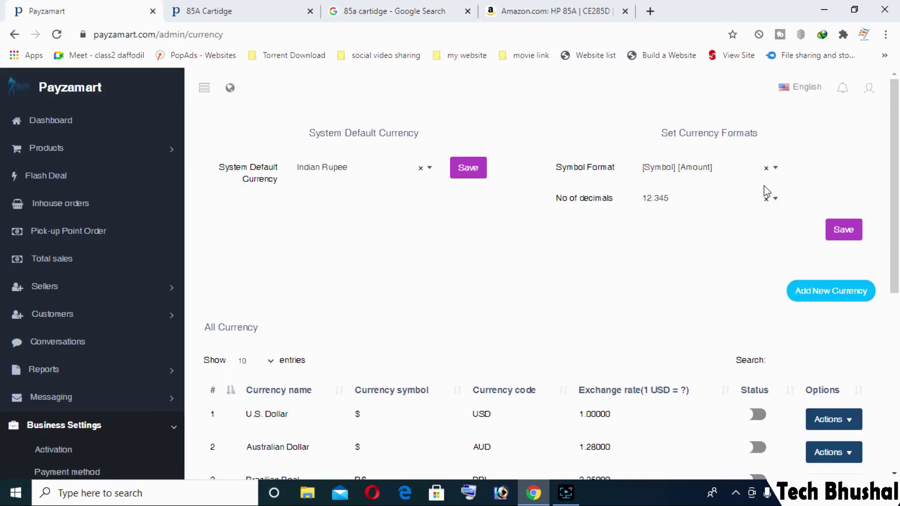
{"action": "left_click", "coordinate": [759, 202]}
{"action": "left_click", "coordinate": [669, 242]}
{"action": "left_click", "coordinate": [842, 230]}
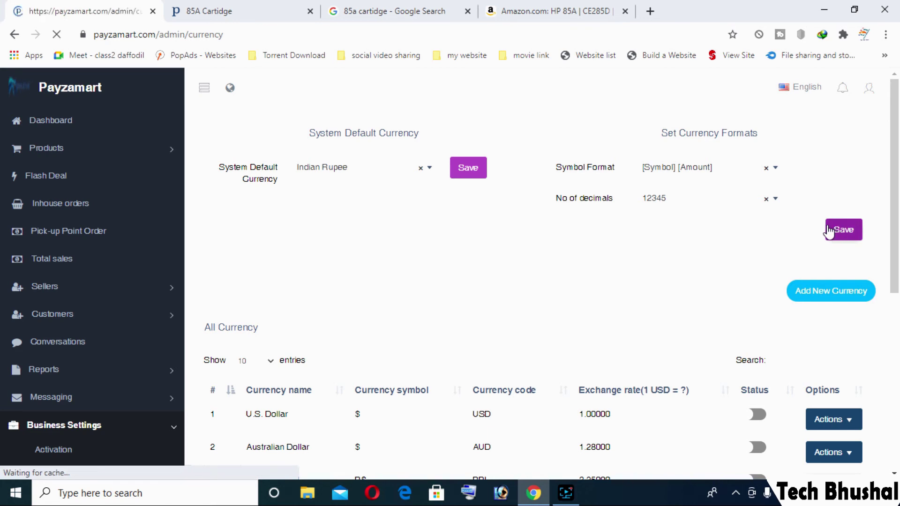
{"action": "left_click", "coordinate": [711, 167]}
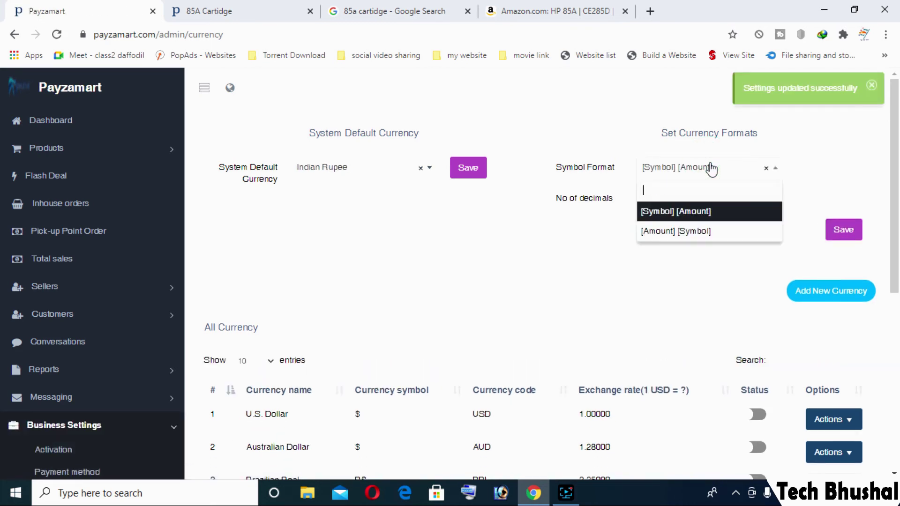
{"action": "left_click", "coordinate": [722, 167]}
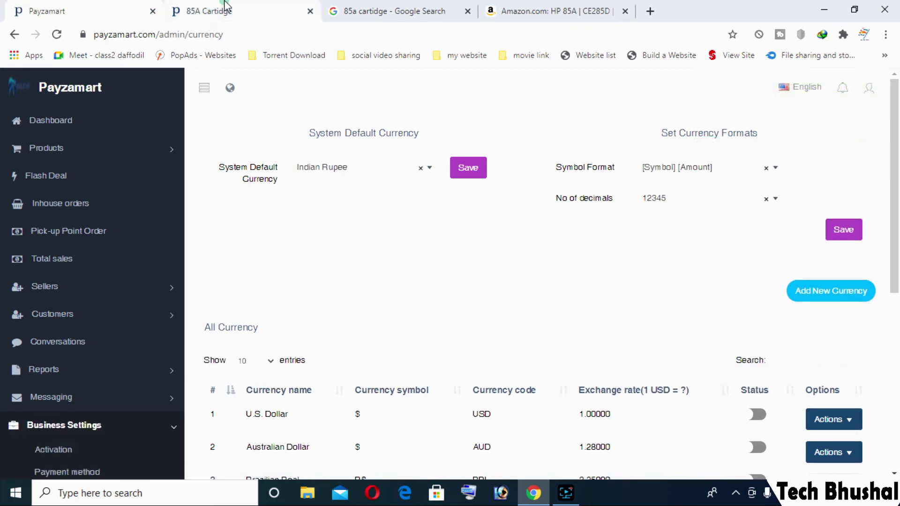
- Reload the storefront product page and check its price format, trying a quantity of 2 before returning it to 1
{"action": "left_click", "coordinate": [225, 10]}
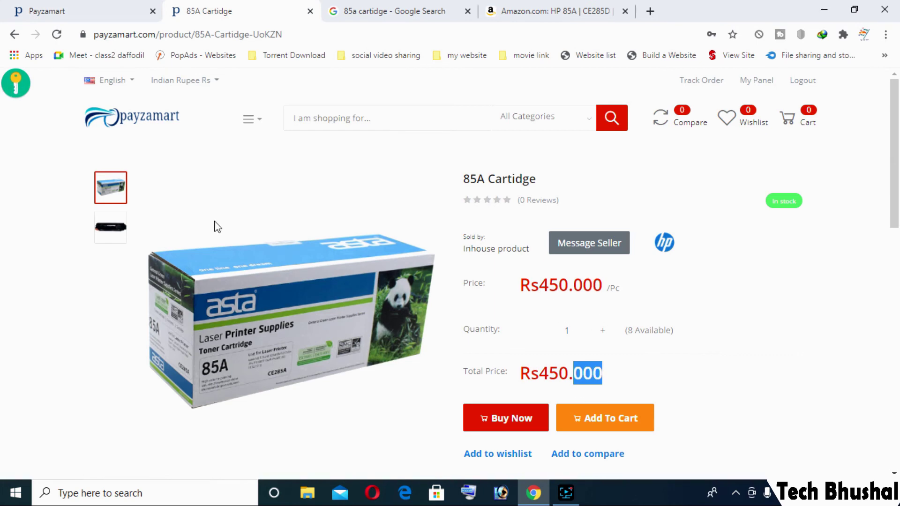
{"action": "left_click", "coordinate": [55, 35]}
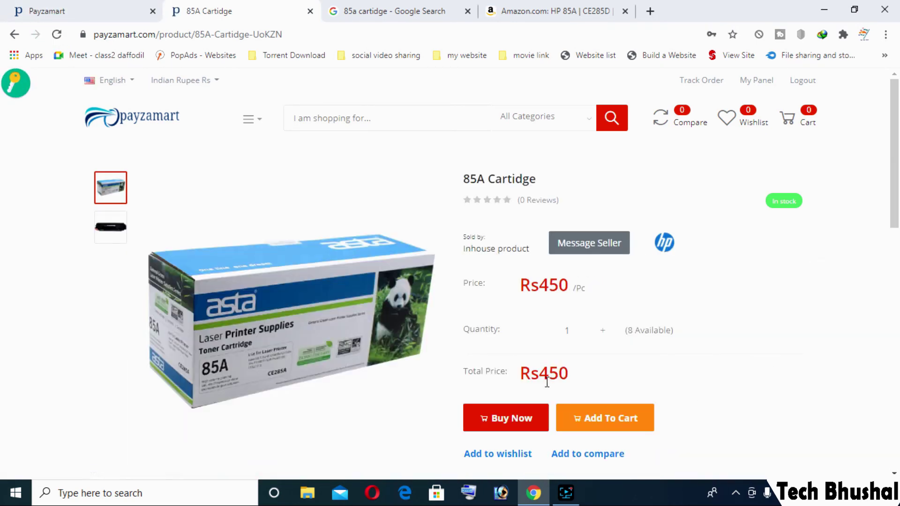
{"action": "left_click_drag", "start_coordinate": [588, 289], "coordinate": [576, 288]}
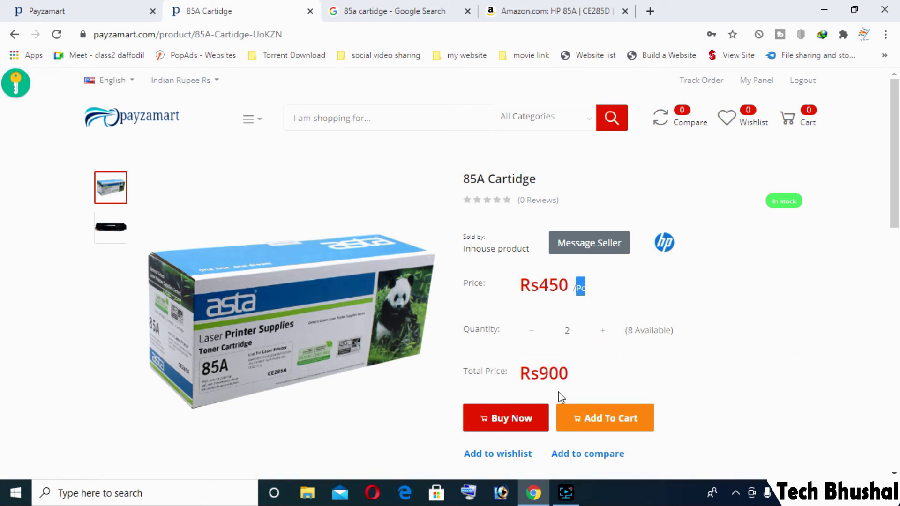
{"action": "left_click", "coordinate": [536, 338]}
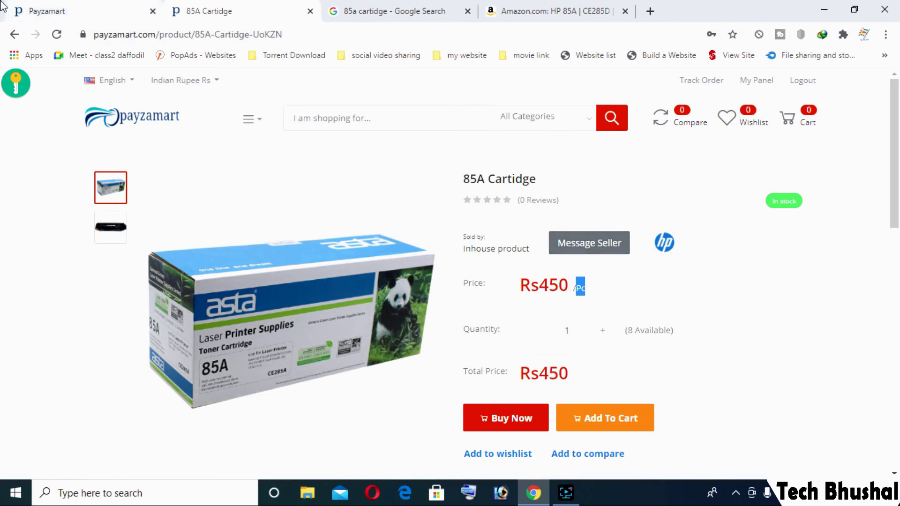
- Open the Indian Rupee entry on the third page of the admin currency list for editing, at its symbol
{"action": "left_click", "coordinate": [48, 11]}
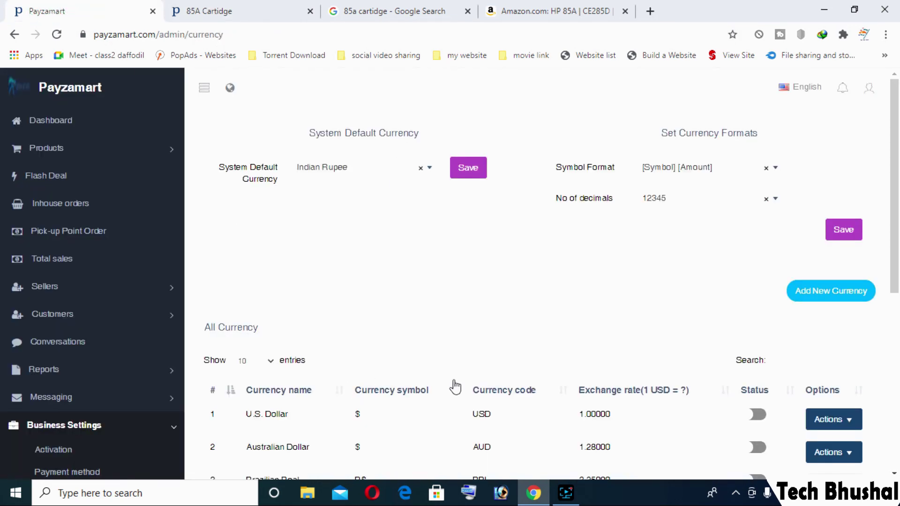
{"action": "scroll", "coordinate": [454, 386], "scroll_direction": "down", "scroll_amount": 3}
{"action": "scroll", "coordinate": [482, 382], "scroll_direction": "up", "scroll_amount": 2}
{"action": "scroll", "coordinate": [489, 379], "scroll_direction": "up", "scroll_amount": 1}
{"action": "scroll", "coordinate": [596, 374], "scroll_direction": "down", "scroll_amount": 7}
{"action": "left_click", "coordinate": [833, 412]}
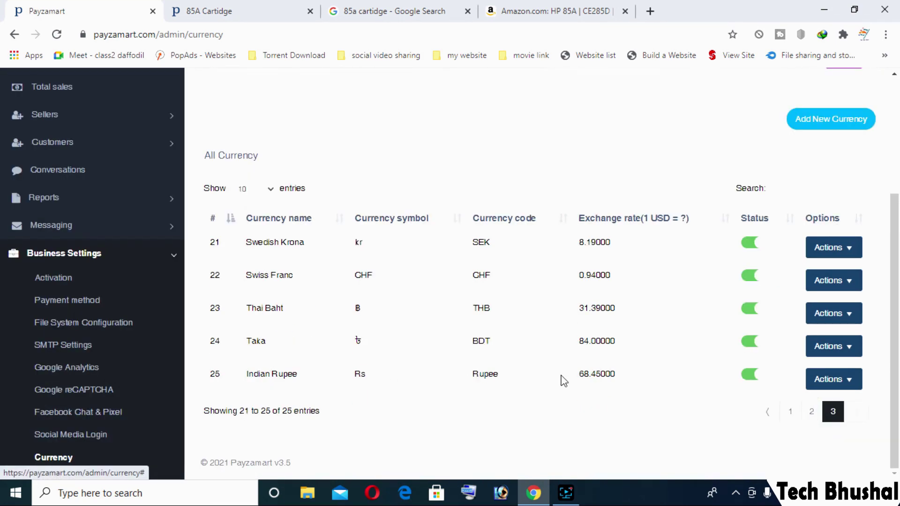
{"action": "left_click", "coordinate": [836, 380]}
{"action": "left_click", "coordinate": [778, 410]}
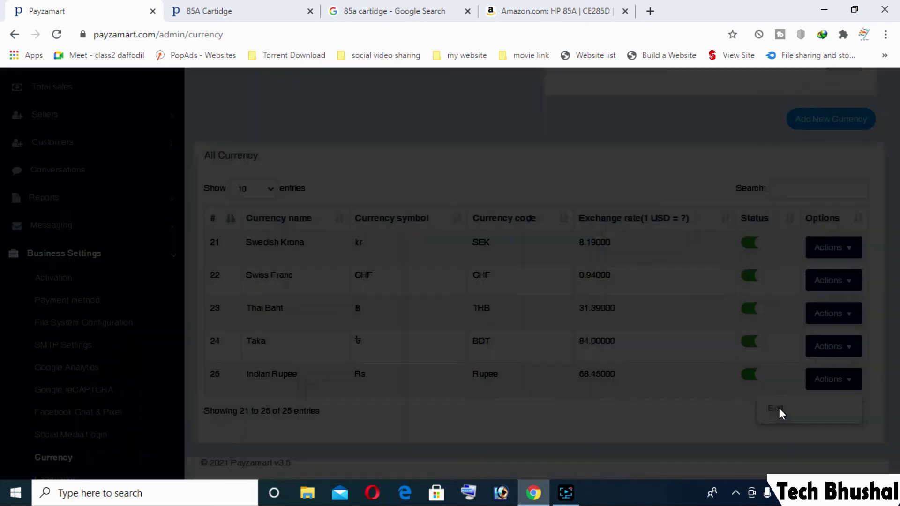
{"action": "left_click", "coordinate": [356, 229]}
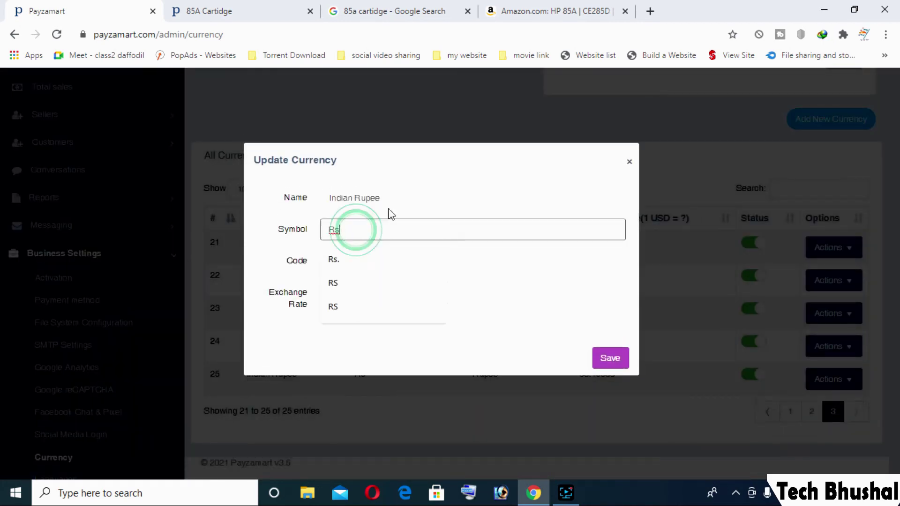
- Search Google for "indian rupee symbol" in a new browser tab
{"action": "left_click", "coordinate": [589, 10]}
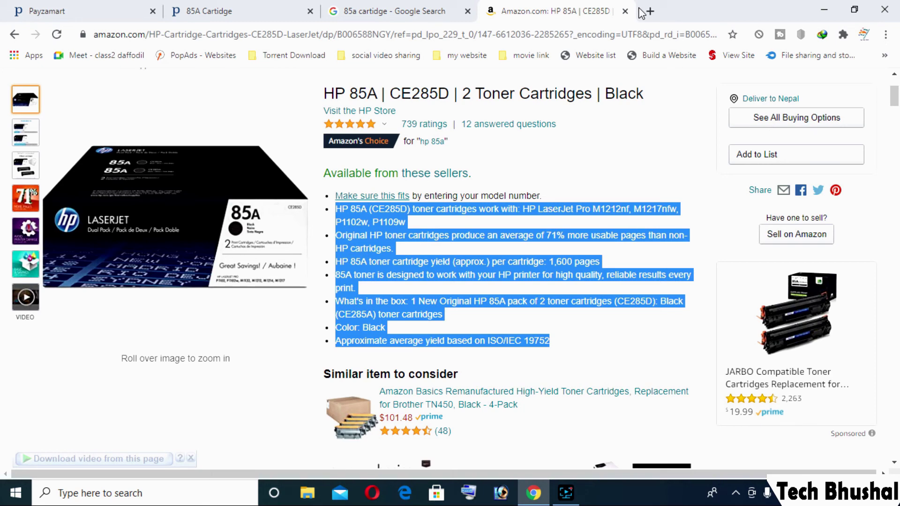
{"action": "left_click", "coordinate": [650, 11]}
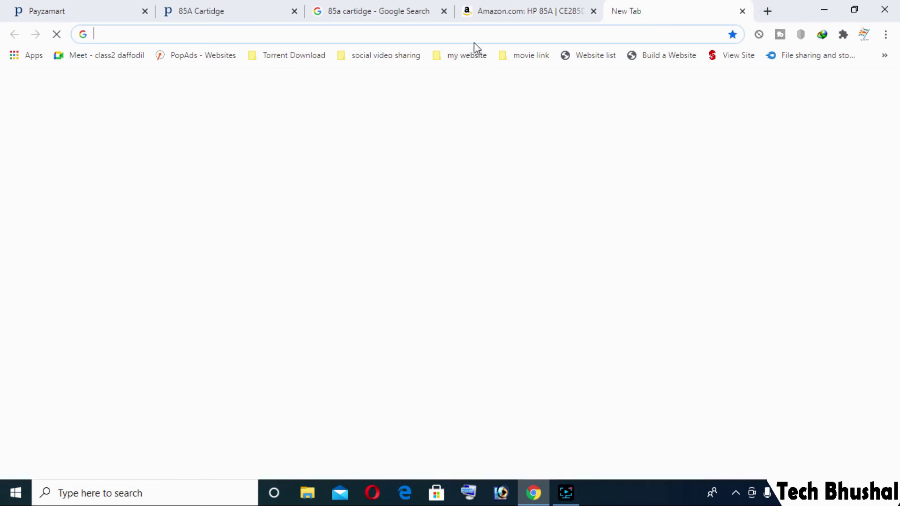
{"action": "left_click", "coordinate": [472, 34]}
{"action": "type", "text": "indian"}
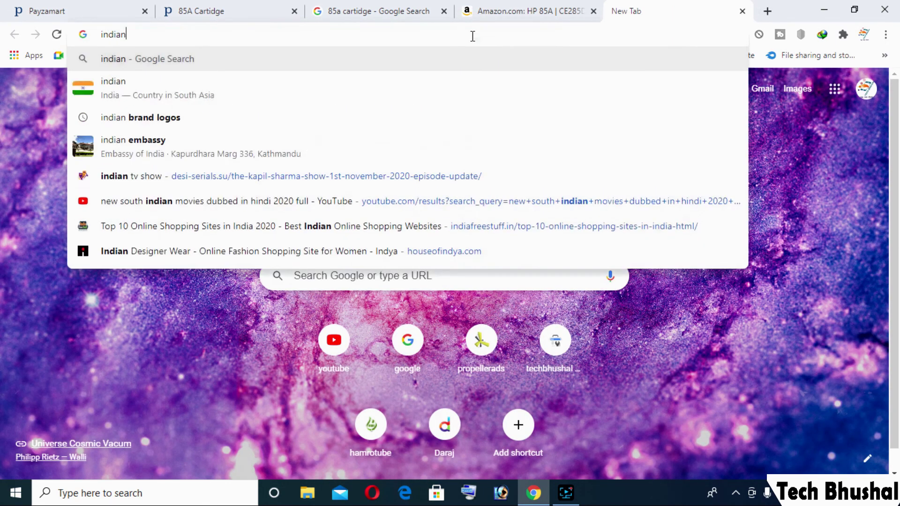
{"action": "type", "text": " rupee "}
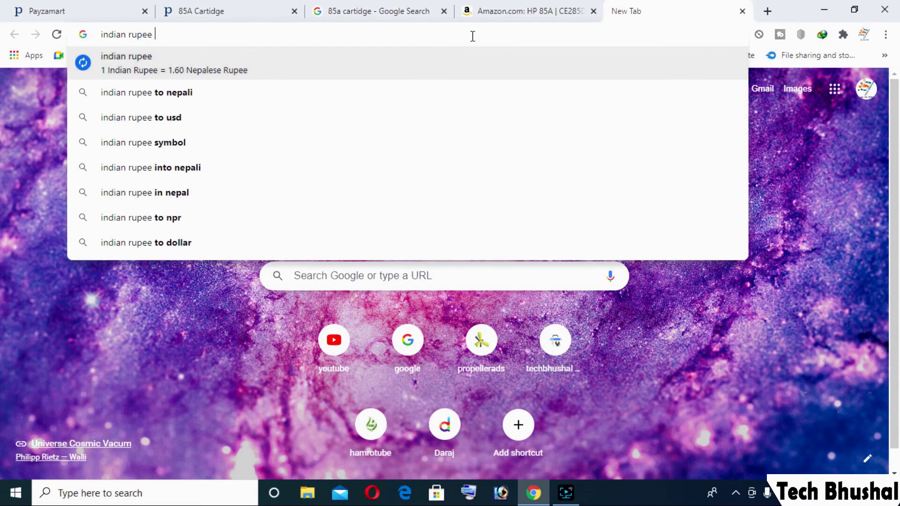
{"action": "type", "text": "s"}
{"action": "left_click", "coordinate": [315, 89]}
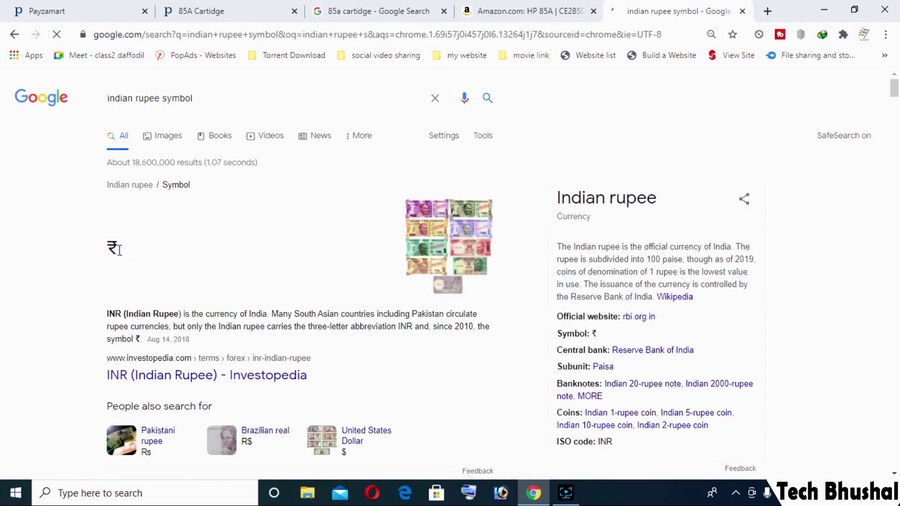
- Copy the ₹ symbol from the Indian rupee information in the search results
{"action": "left_click", "coordinate": [121, 249]}
{"action": "left_click", "coordinate": [80, 261]}
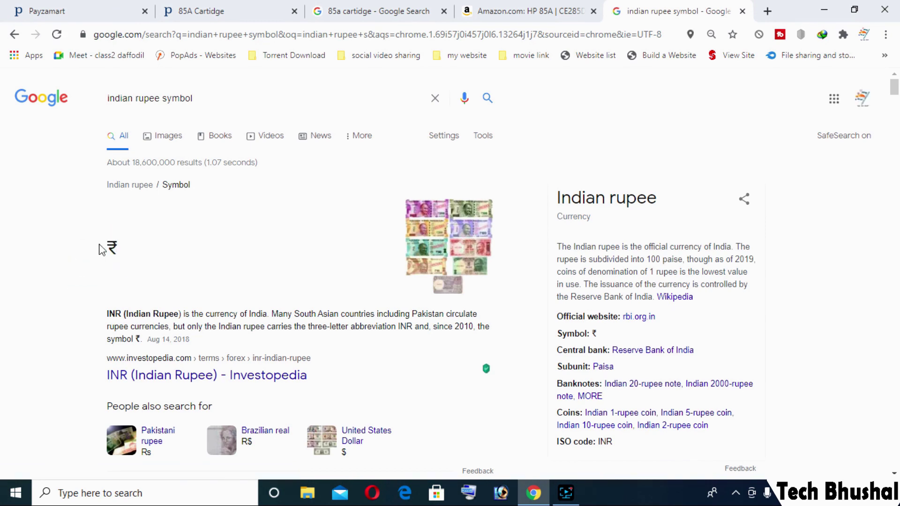
{"action": "scroll", "coordinate": [206, 277], "scroll_direction": "down", "scroll_amount": 1}
{"action": "left_click", "coordinate": [596, 268]}
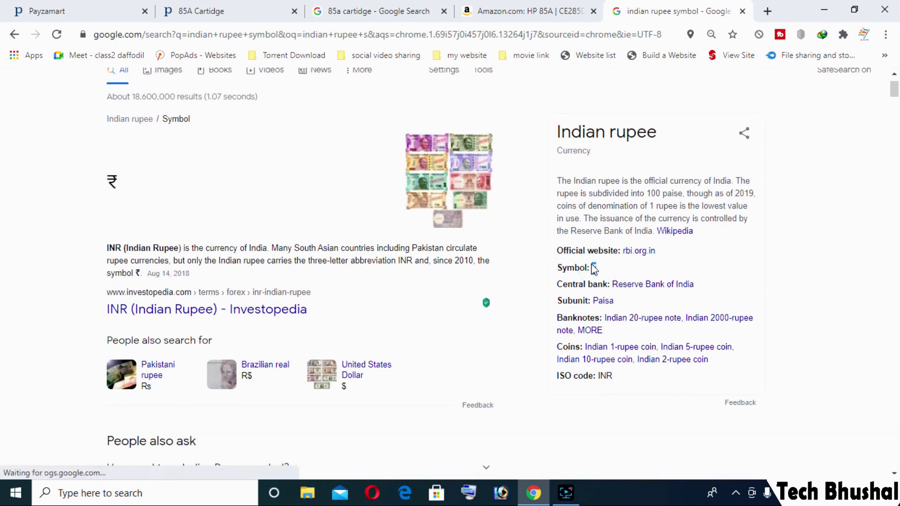
{"action": "double_click", "coordinate": [594, 269]}
{"action": "right_click", "coordinate": [595, 269]}
{"action": "left_click", "coordinate": [615, 276]}
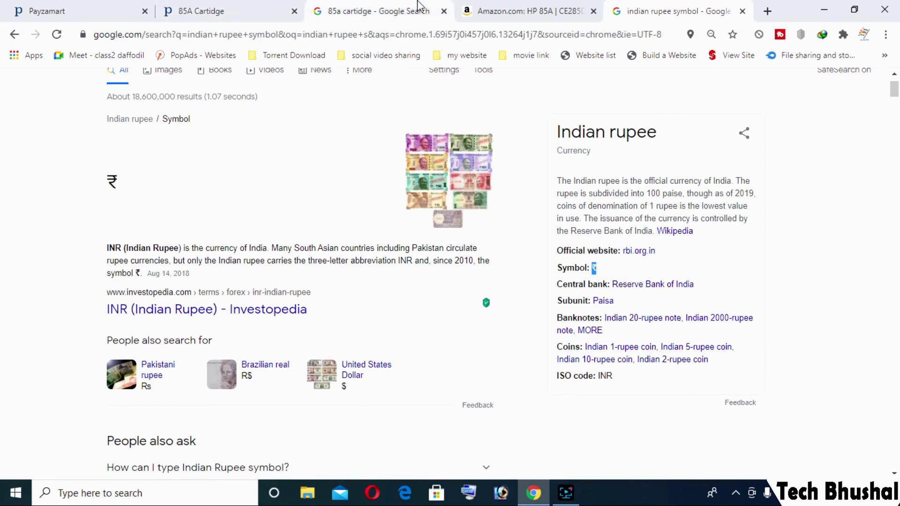
- Return to the Payzamart admin site, replace the Indian Rupee's symbol with "₹." and save the currency
{"action": "left_click", "coordinate": [232, 7]}
{"action": "left_click", "coordinate": [109, 6]}
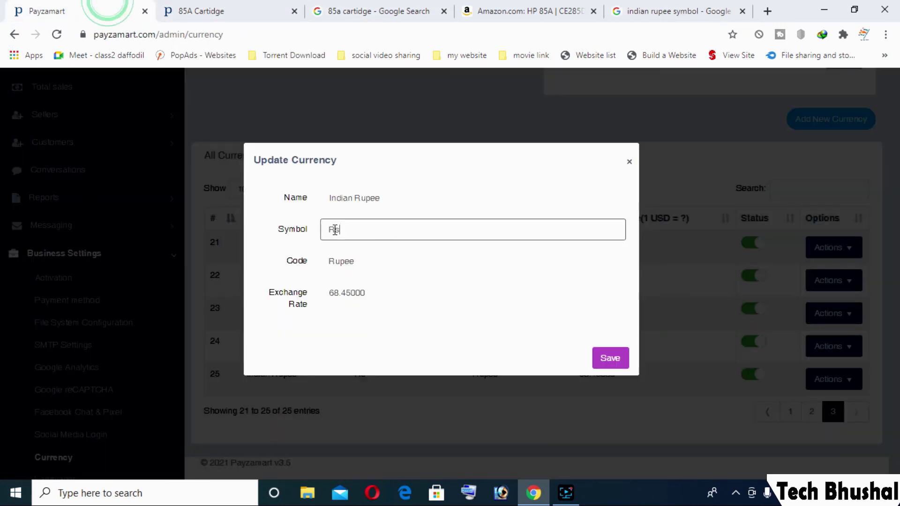
{"action": "double_click", "coordinate": [334, 230]}
{"action": "right_click", "coordinate": [333, 230]}
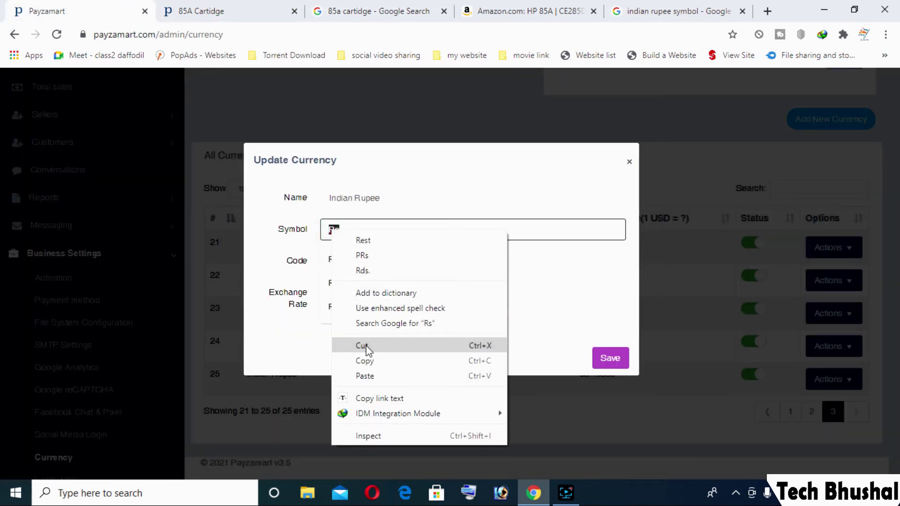
{"action": "left_click", "coordinate": [366, 375]}
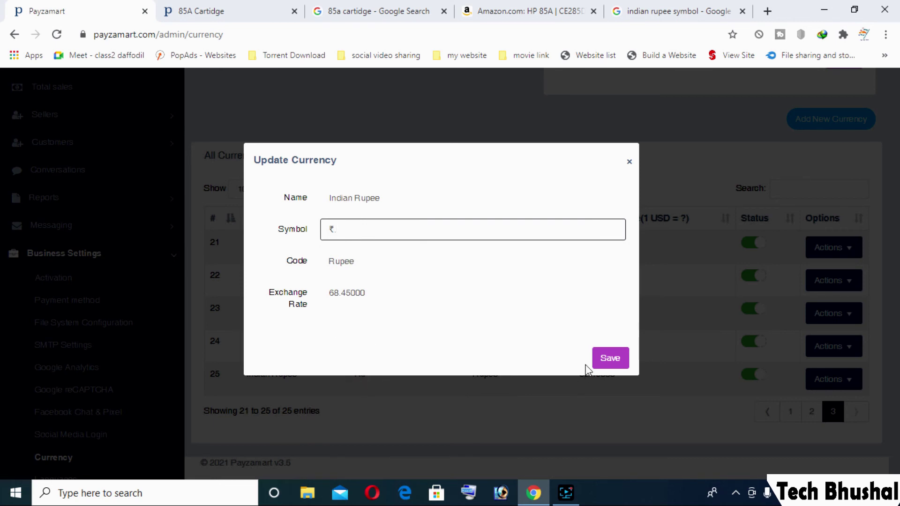
{"action": "left_click", "coordinate": [610, 359]}
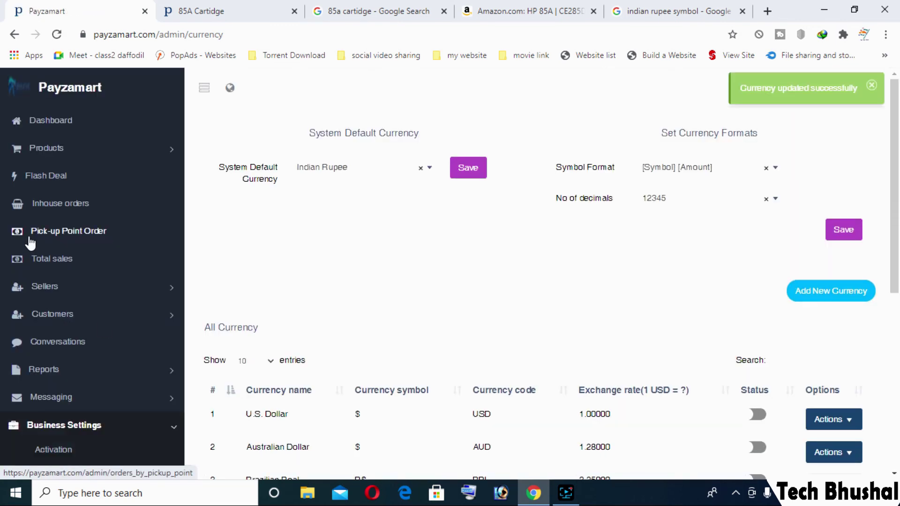
- Reload the storefront product page and check the price's currency symbol, raising the quantity to 3 and returning it to 1
{"action": "scroll", "coordinate": [281, 202], "scroll_direction": "down", "scroll_amount": 3}
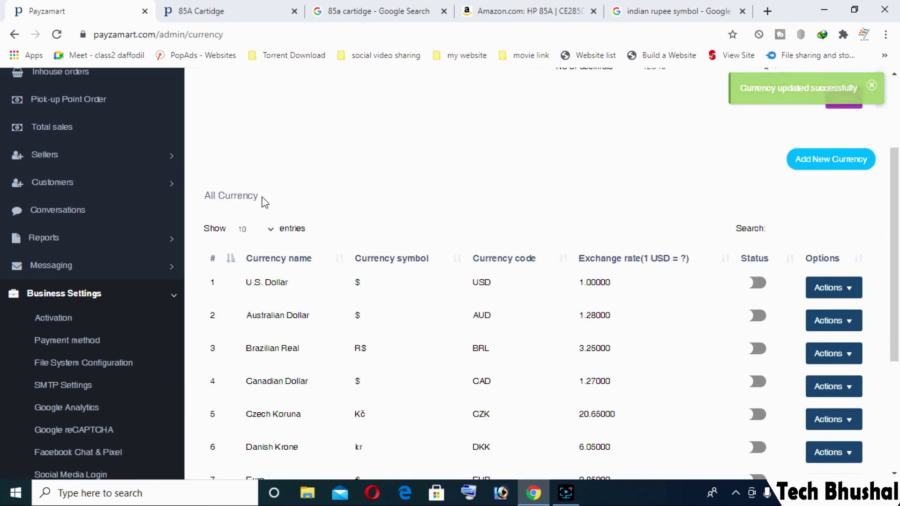
{"action": "scroll", "coordinate": [305, 195], "scroll_direction": "up", "scroll_amount": 3}
{"action": "left_click", "coordinate": [274, 6]}
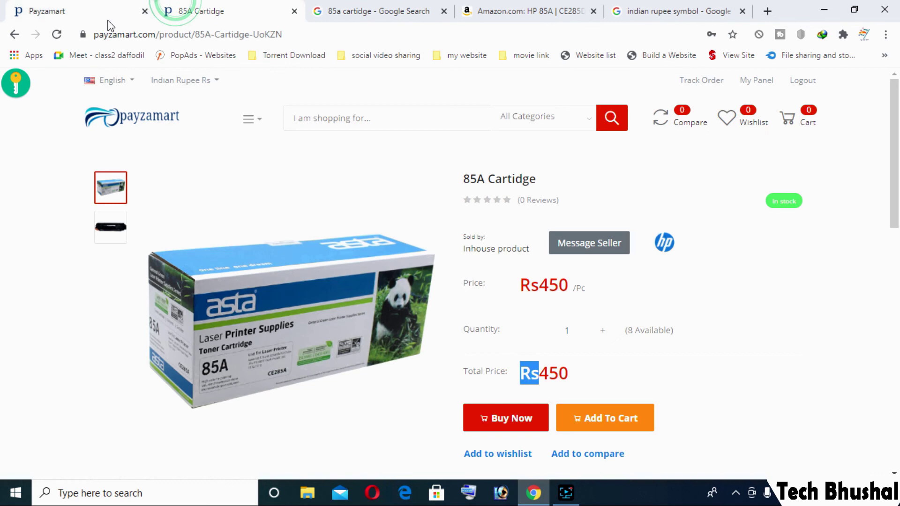
{"action": "left_click", "coordinate": [57, 34]}
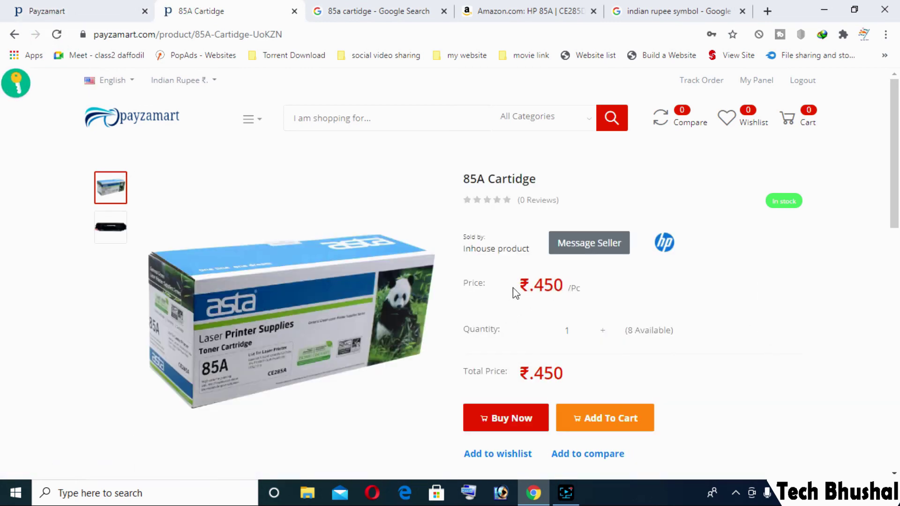
{"action": "scroll", "coordinate": [516, 293], "scroll_direction": "down", "scroll_amount": 4}
{"action": "scroll", "coordinate": [574, 221], "scroll_direction": "up", "scroll_amount": 3}
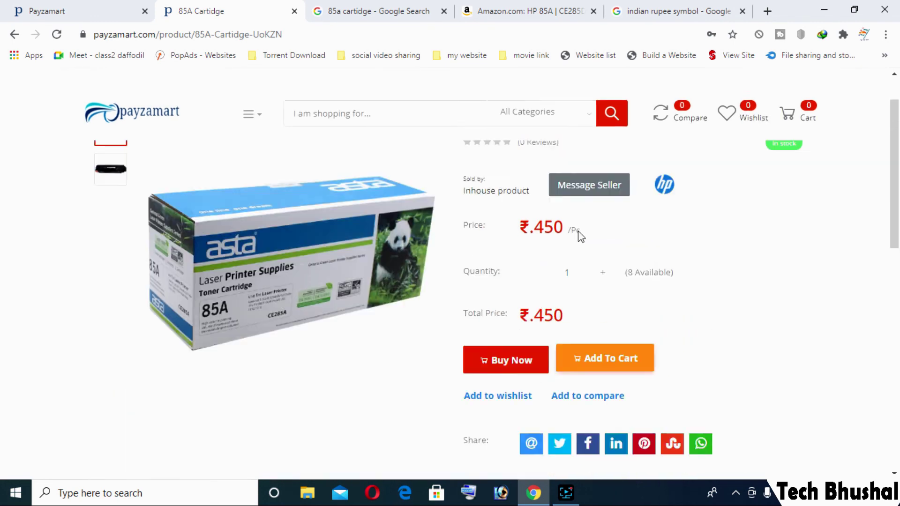
{"action": "scroll", "coordinate": [581, 239], "scroll_direction": "up", "scroll_amount": 1}
{"action": "left_click", "coordinate": [601, 332]}
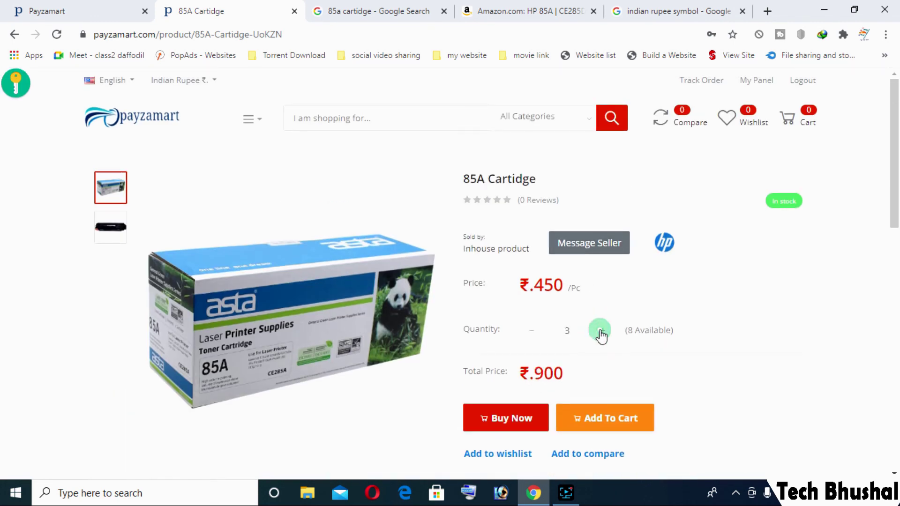
{"action": "double_click", "coordinate": [526, 335]}
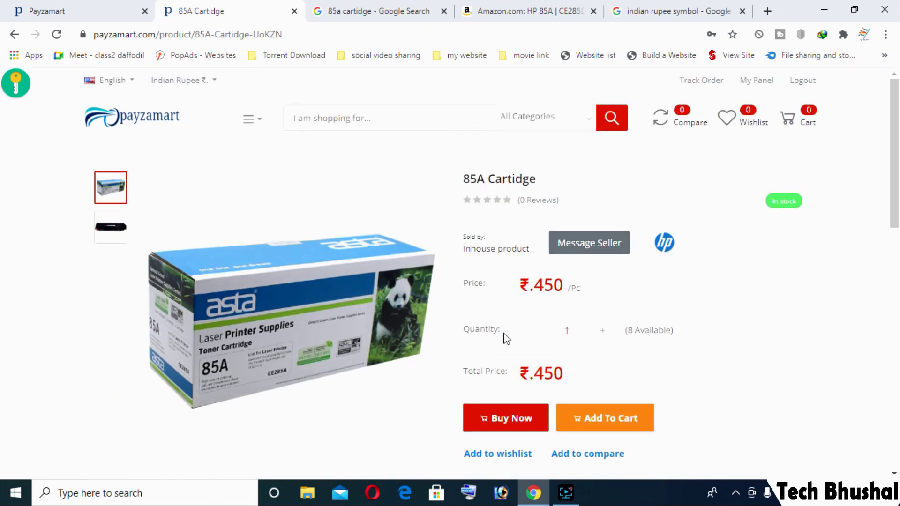
- Review the description, seller details and related products section on the 85A cartridge's storefront page
{"action": "scroll", "coordinate": [49, 333], "scroll_direction": "down", "scroll_amount": 10}
{"action": "scroll", "coordinate": [139, 326], "scroll_direction": "up", "scroll_amount": 4}
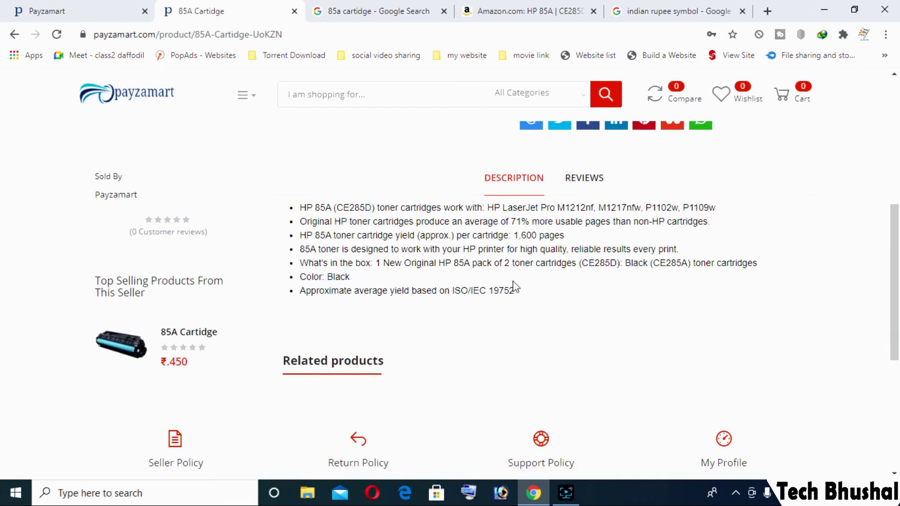
{"action": "left_click_drag", "start_coordinate": [516, 287], "coordinate": [24, 205]}
{"action": "left_click", "coordinate": [2, 215]}
{"action": "scroll", "coordinate": [340, 355], "scroll_direction": "up", "scroll_amount": 5}
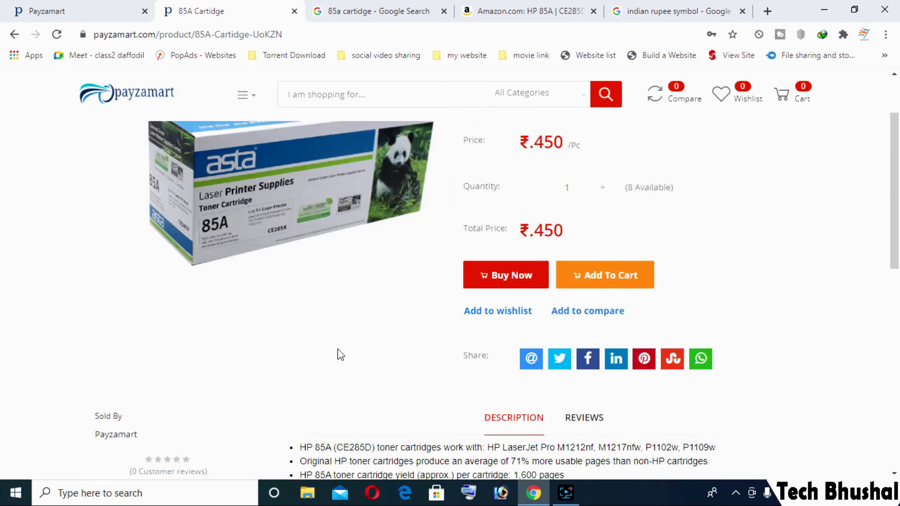
{"action": "scroll", "coordinate": [341, 355], "scroll_direction": "up", "scroll_amount": 2}
- Open the seller list in the admin site, and check the Best Sellers section of the storefront home page
{"action": "left_click", "coordinate": [33, 11]}
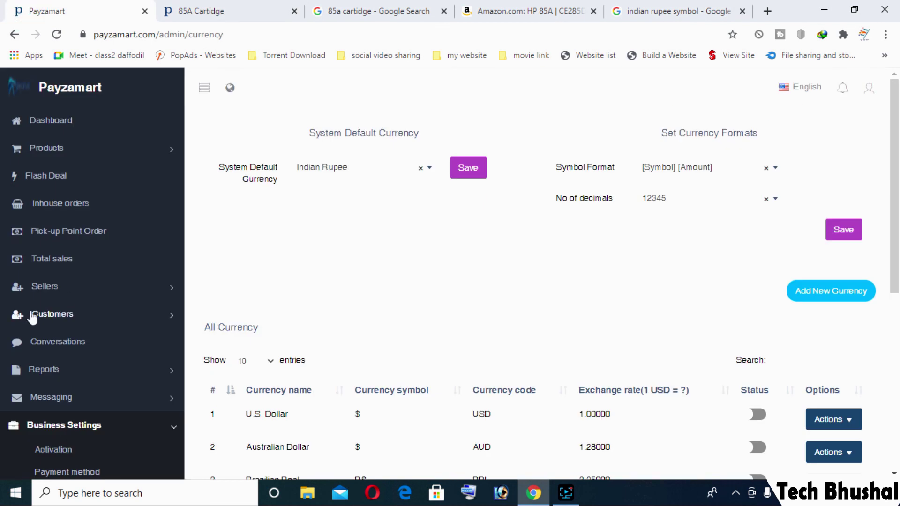
{"action": "left_click", "coordinate": [87, 296]}
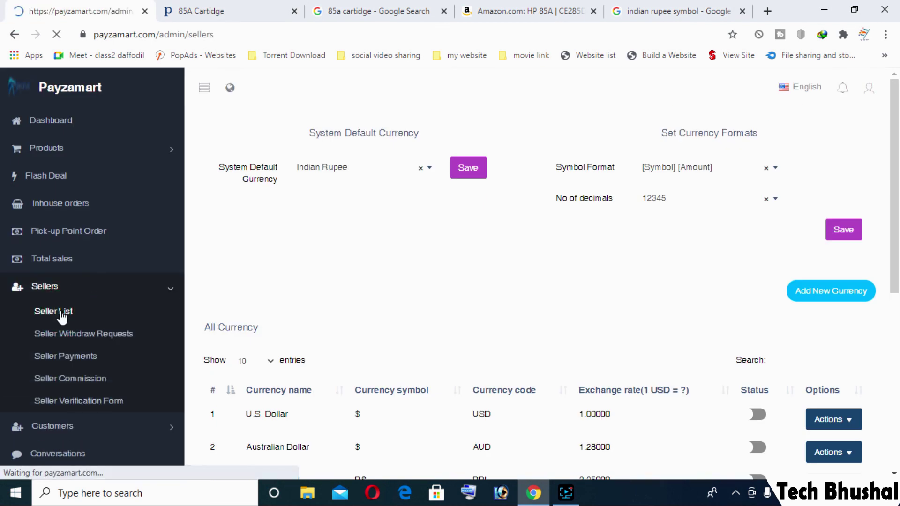
{"action": "left_click", "coordinate": [197, 7]}
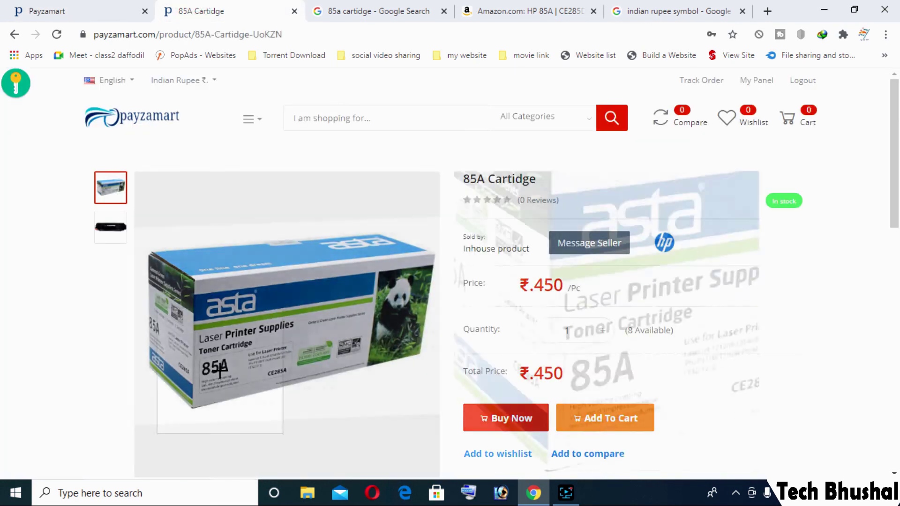
{"action": "left_click", "coordinate": [140, 122]}
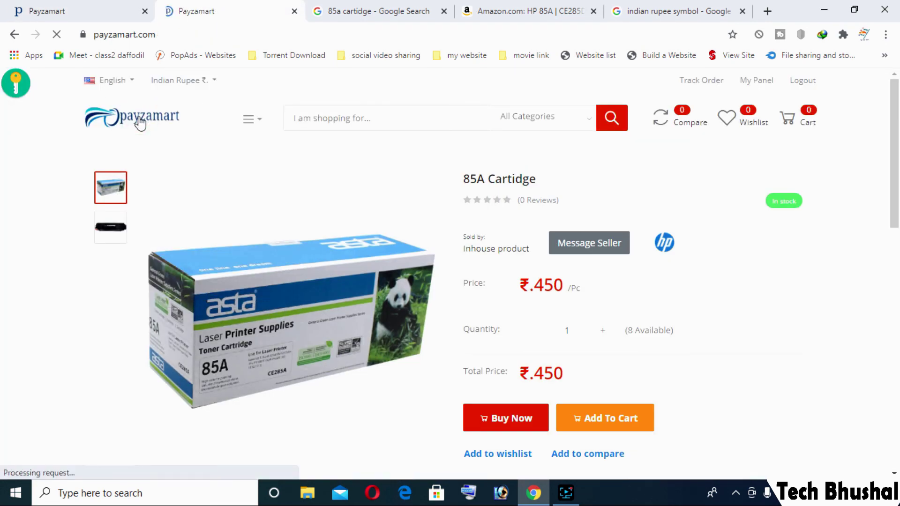
{"action": "scroll", "coordinate": [529, 317], "scroll_direction": "down", "scroll_amount": 15}
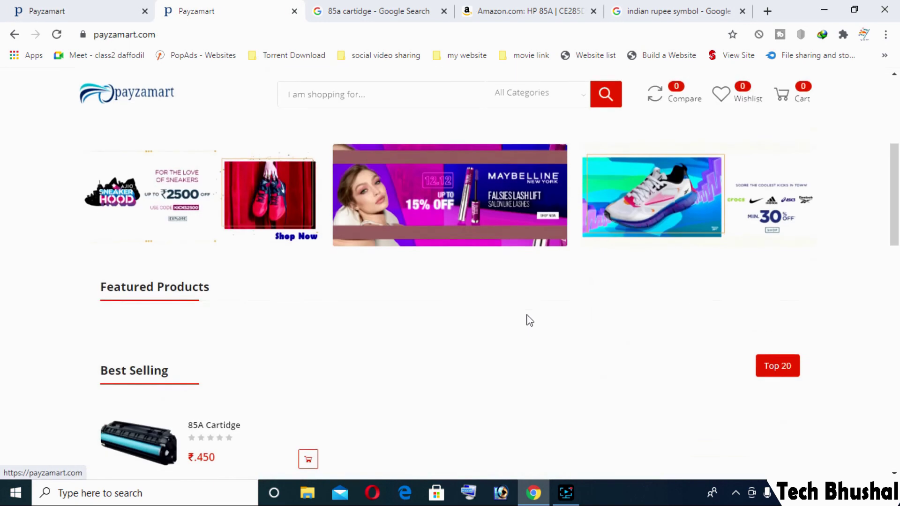
{"action": "scroll", "coordinate": [488, 305], "scroll_direction": "down", "scroll_amount": 2}
{"action": "scroll", "coordinate": [472, 283], "scroll_direction": "up", "scroll_amount": 1}
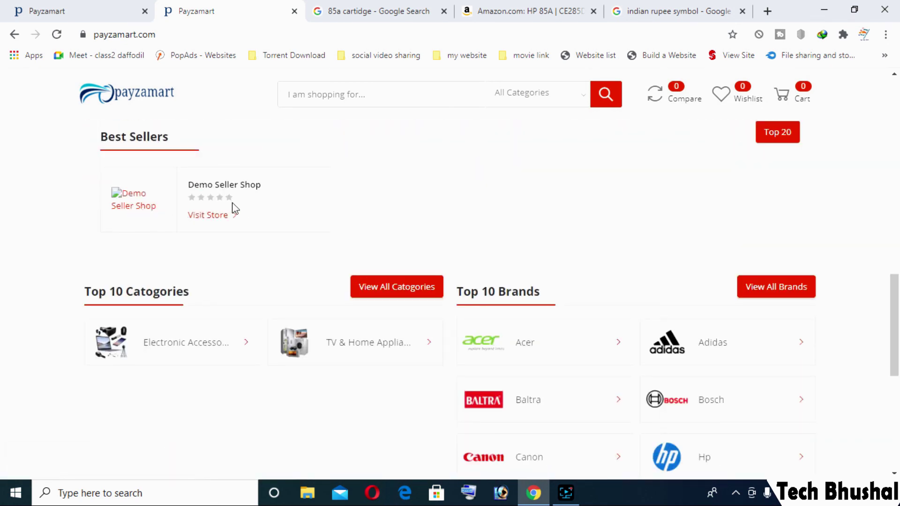
- Return to the admin seller list and delete the demo seller, confirming the deletion
{"action": "left_click", "coordinate": [70, 10]}
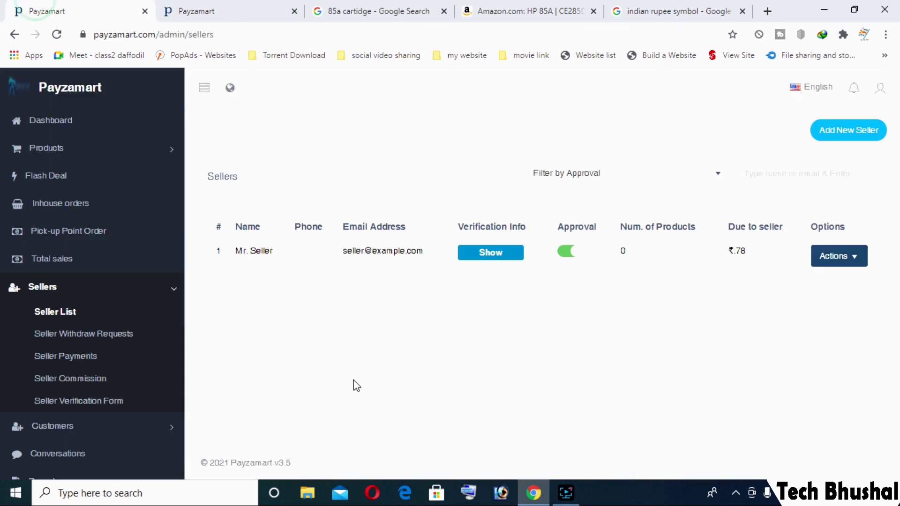
{"action": "left_click", "coordinate": [852, 260]}
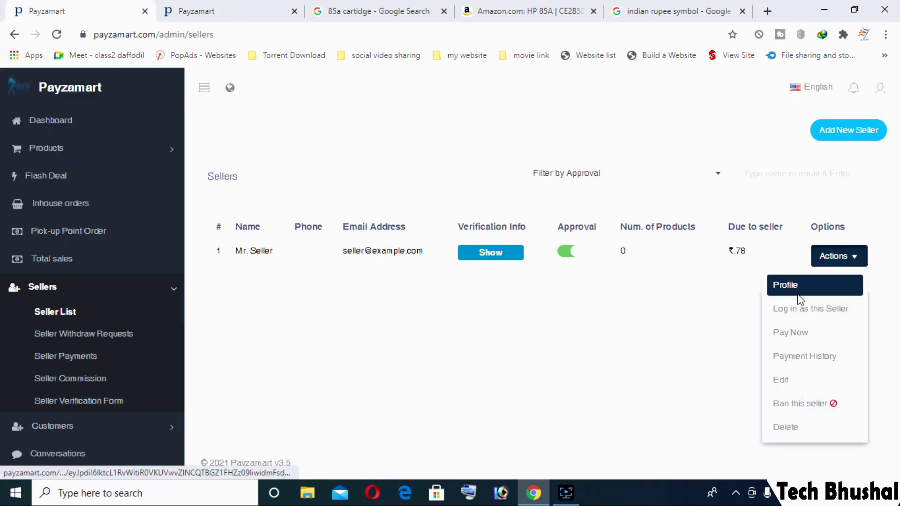
{"action": "left_click", "coordinate": [797, 428]}
{"action": "left_click", "coordinate": [623, 306]}
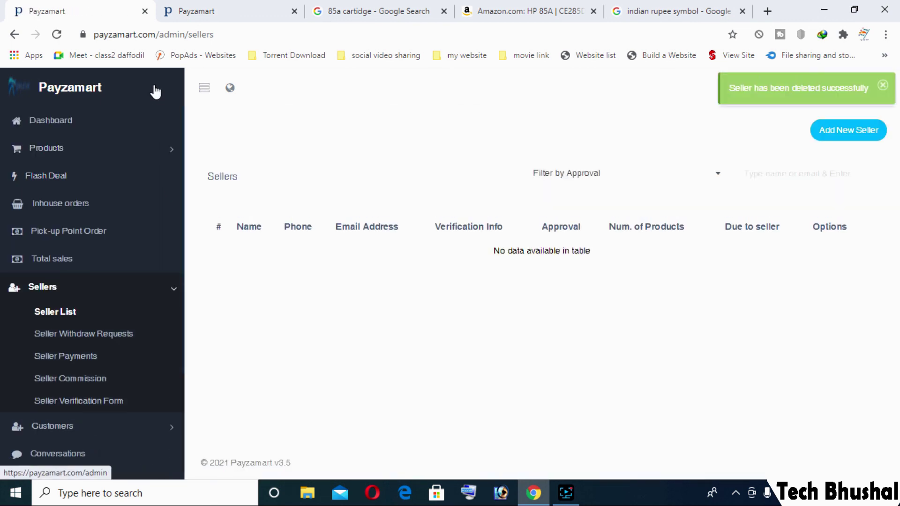
- Reload the storefront home page and check its sections for the demo seller's shop
{"action": "left_click", "coordinate": [177, 13]}
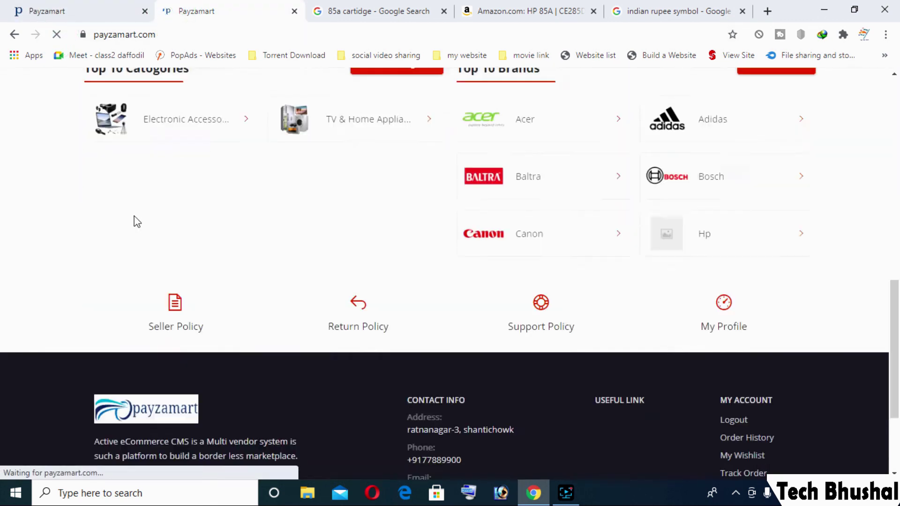
{"action": "scroll", "coordinate": [272, 257], "scroll_direction": "up", "scroll_amount": 10}
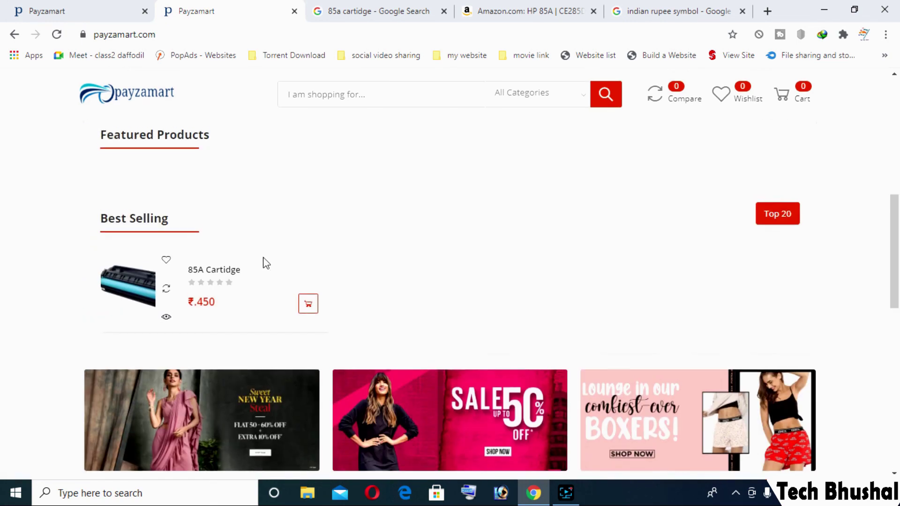
{"action": "scroll", "coordinate": [273, 257], "scroll_direction": "up", "scroll_amount": 10}
{"action": "scroll", "coordinate": [253, 256], "scroll_direction": "down", "scroll_amount": 8}
{"action": "scroll", "coordinate": [253, 258], "scroll_direction": "down", "scroll_amount": 10}
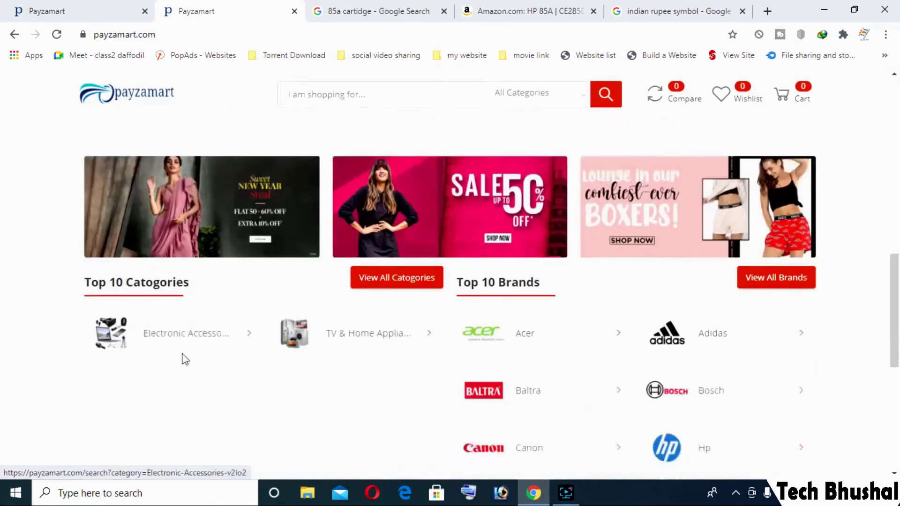
{"action": "scroll", "coordinate": [210, 331], "scroll_direction": "up", "scroll_amount": 3}
- Open the customer list in the admin site and delete the demo customer, confirming the deletion
{"action": "left_click", "coordinate": [22, 6]}
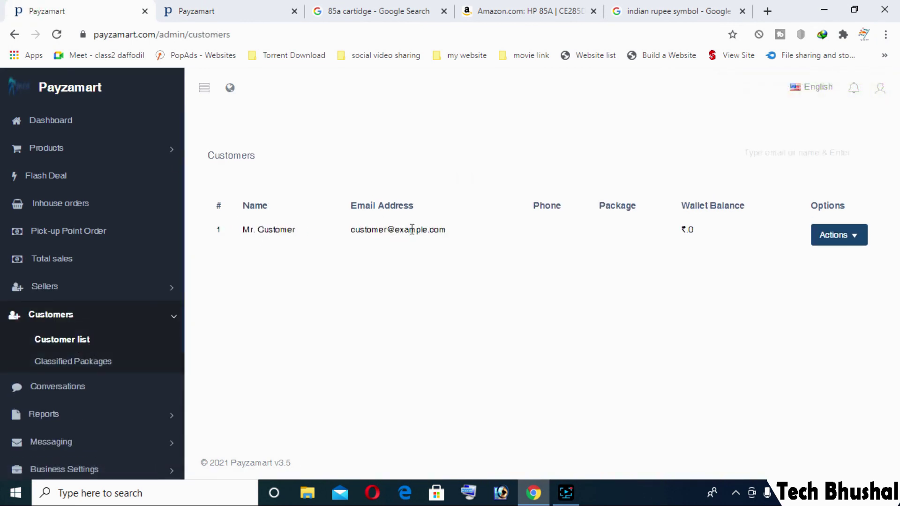
{"action": "left_click", "coordinate": [797, 307]}
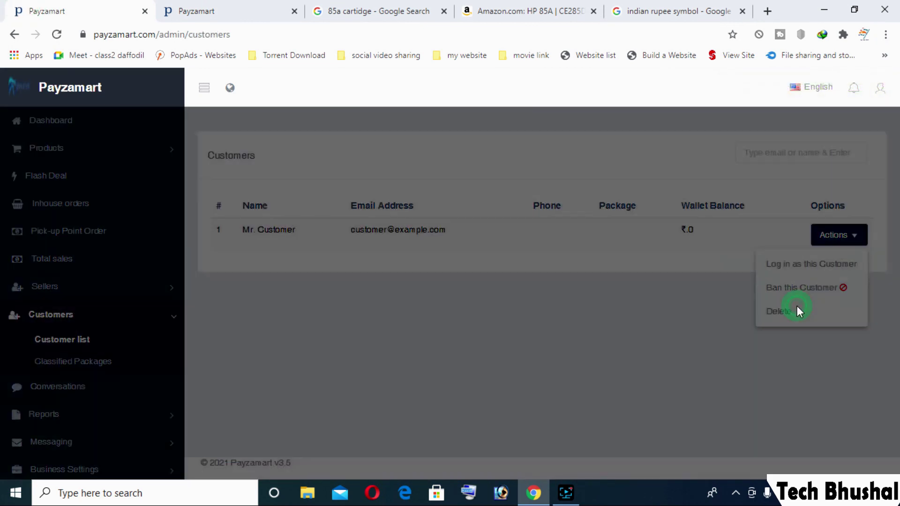
{"action": "left_click", "coordinate": [618, 307]}
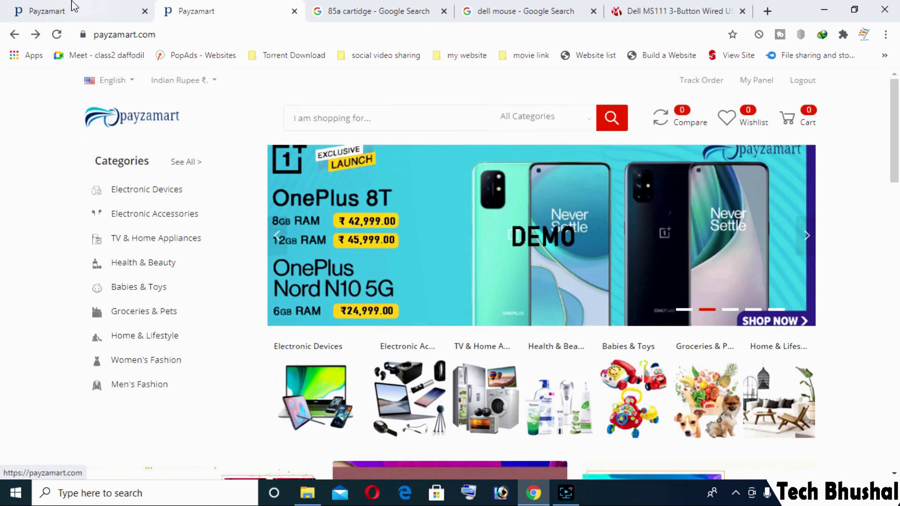
- Return from the storefront to the in-house products list in the admin site
{"action": "left_click", "coordinate": [62, 6]}
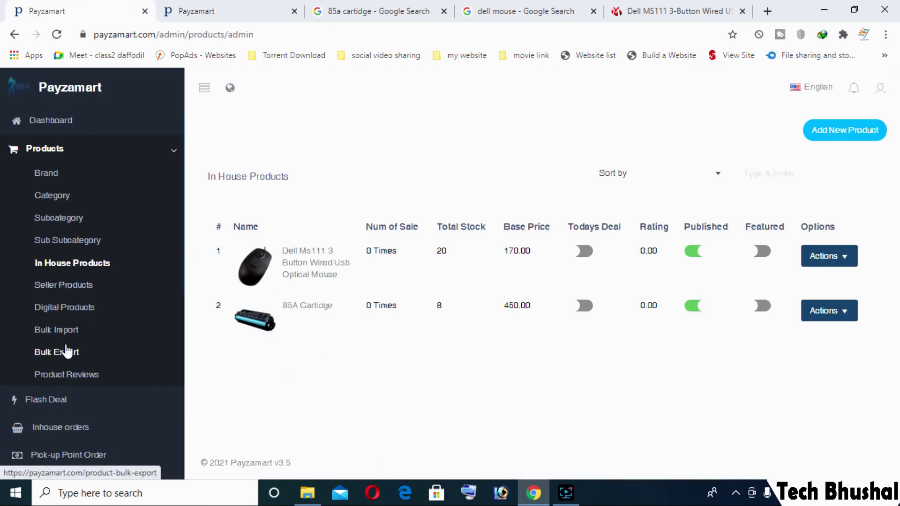